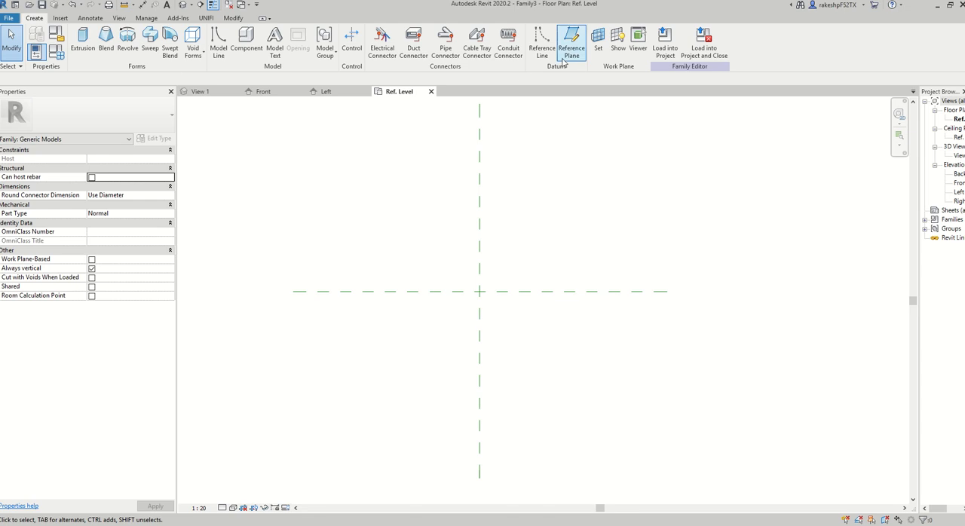
# Draw two vertical reference planes about 220 mm apart on the left side of the centre plane.
pyautogui.click(566, 56)
pyautogui.click(359, 237)
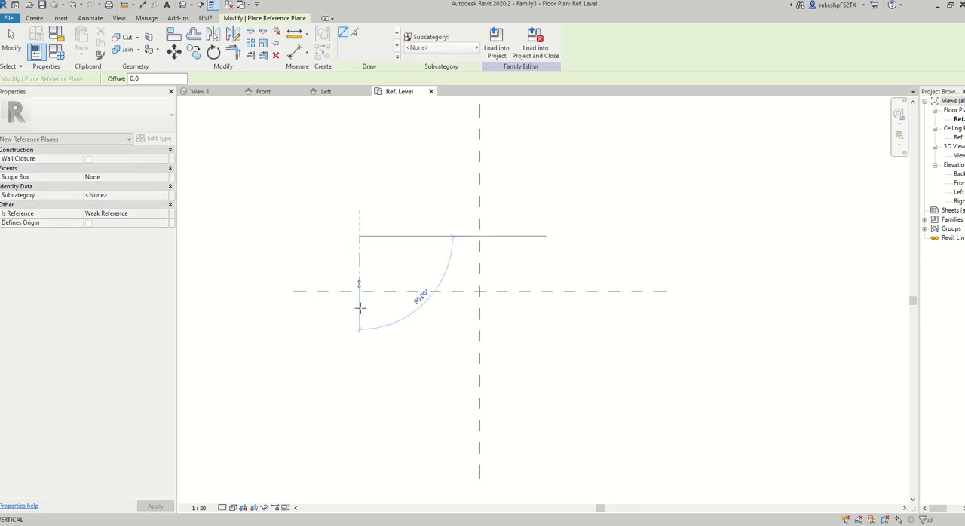
pyautogui.click(360, 355)
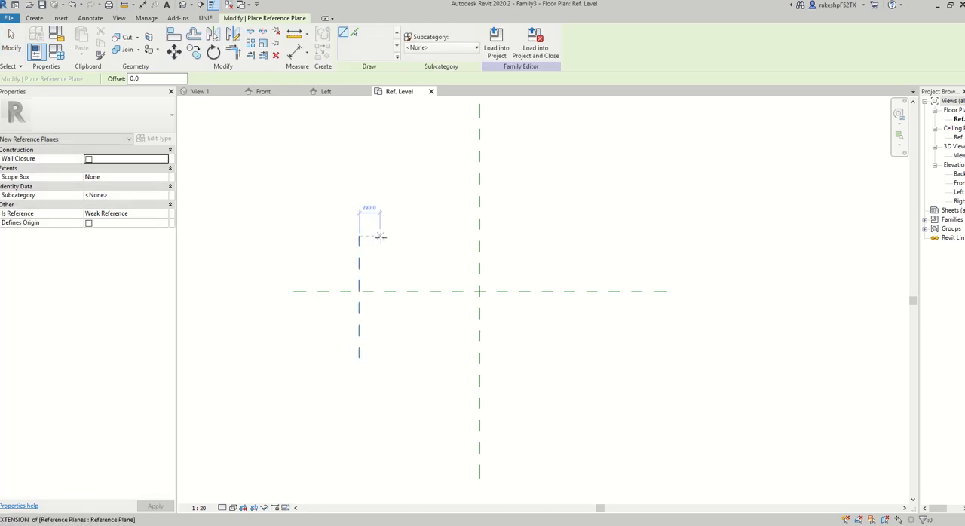
pyautogui.click(380, 238)
pyautogui.click(380, 355)
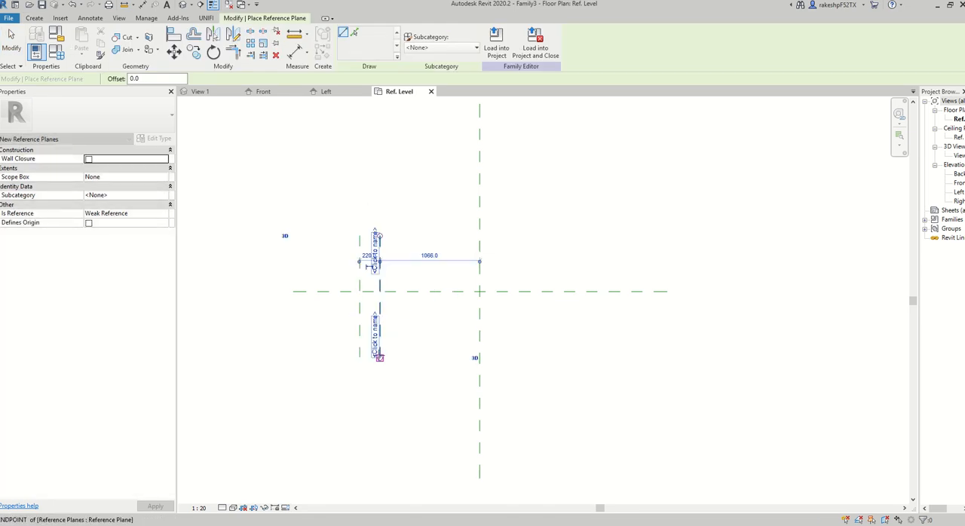
# Draw two vertical reference planes about 200 mm apart on the right side of the centre plane.
pyautogui.click(607, 242)
pyautogui.click(607, 373)
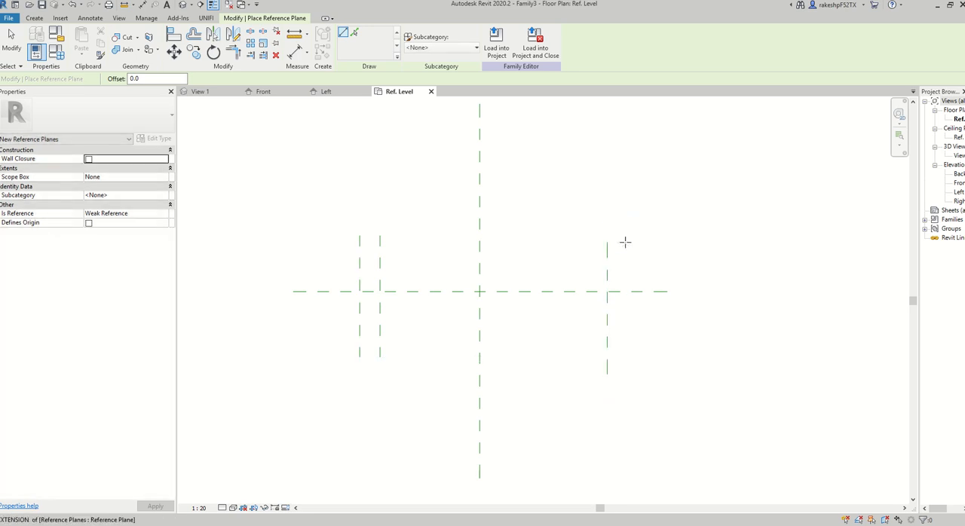
pyautogui.click(625, 242)
pyautogui.click(625, 372)
pyautogui.press('Escape')
pyautogui.press('Escape')
# Dimension the outermost vertical reference planes with the centre plane between them and make the two segments equal.
pyautogui.press('d')
pyautogui.press('i')
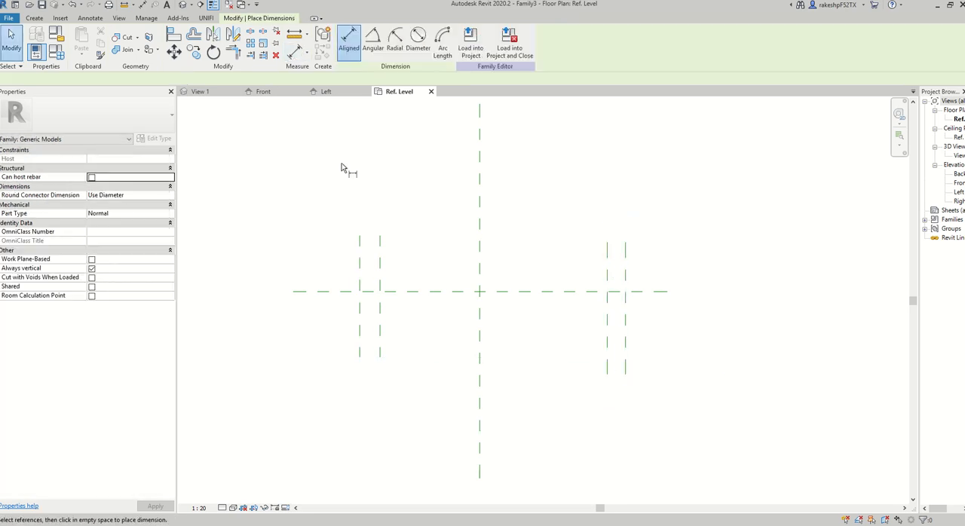
pyautogui.click(361, 248)
pyautogui.click(625, 268)
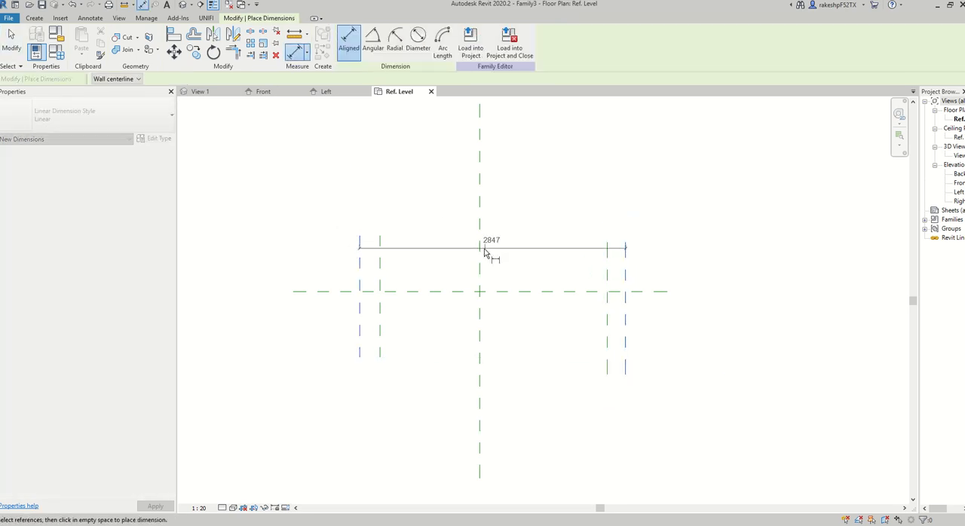
pyautogui.click(481, 250)
pyautogui.click(577, 189)
pyautogui.click(479, 167)
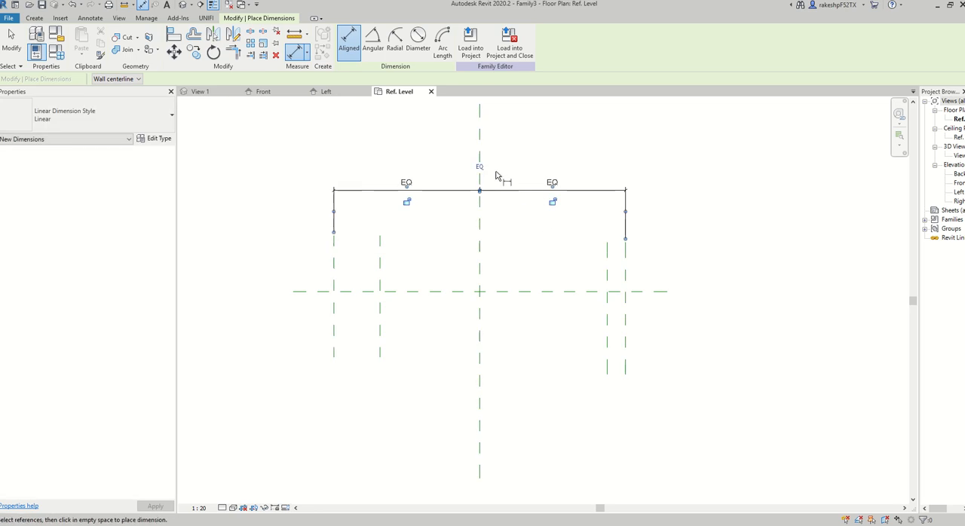
# Dimension the spacing of the left pair and of the right pair of vertical reference planes.
pyautogui.click(334, 272)
pyautogui.click(380, 276)
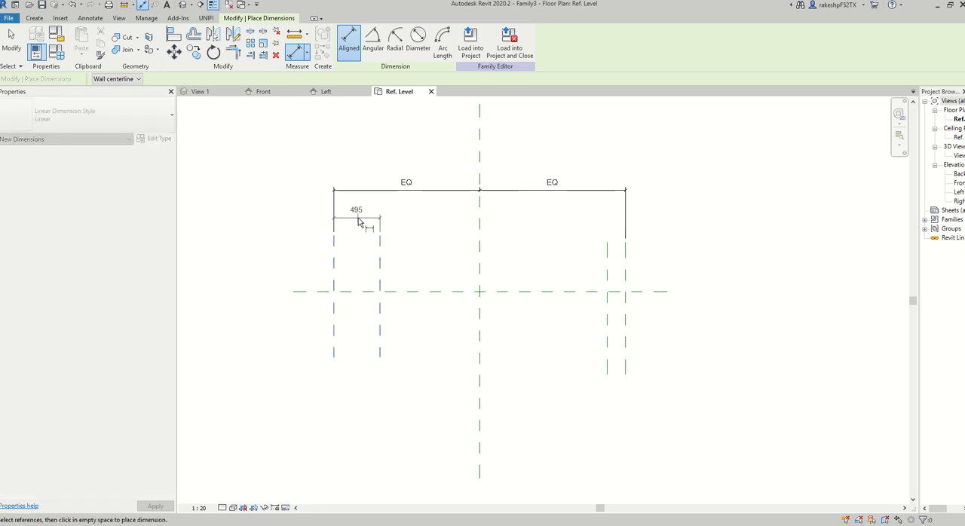
pyautogui.click(358, 220)
pyautogui.click(607, 280)
pyautogui.click(625, 278)
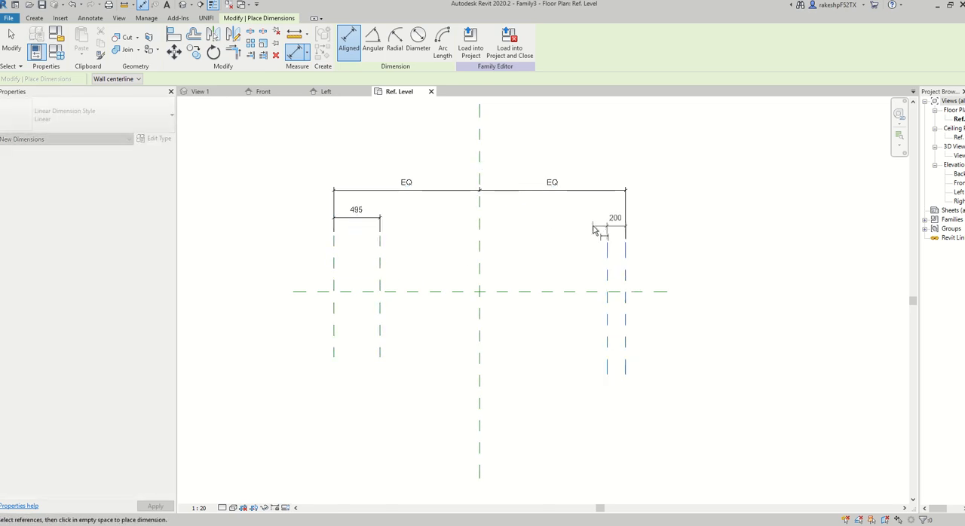
pyautogui.click(593, 223)
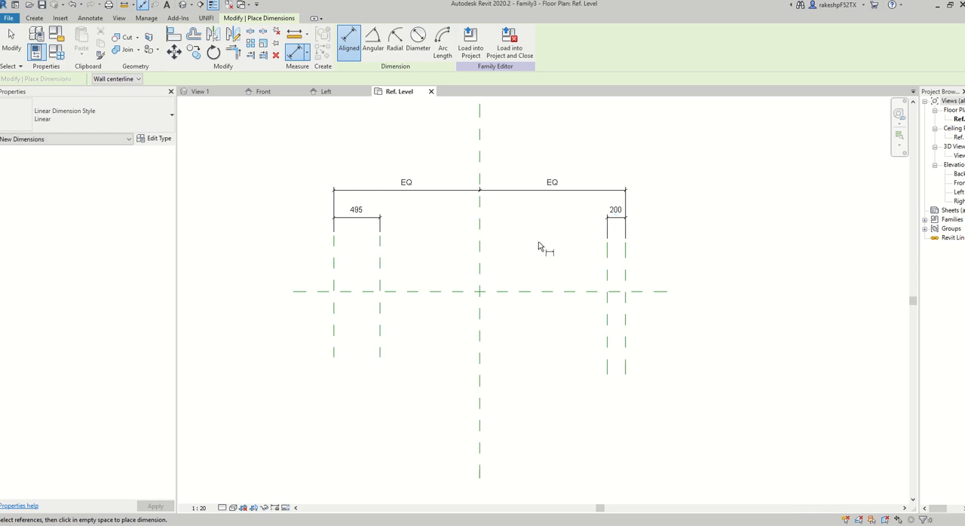
pyautogui.press('Escape')
pyautogui.press('Escape')
# Draw two horizontal reference planes, about 190 mm above and about 220 mm below the horizontal centre plane.
pyautogui.click(33, 19)
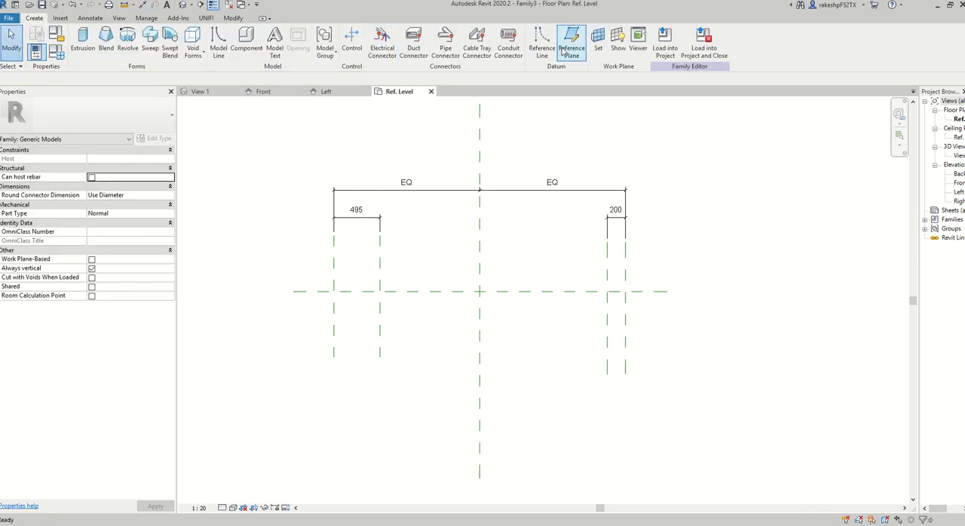
pyautogui.click(301, 274)
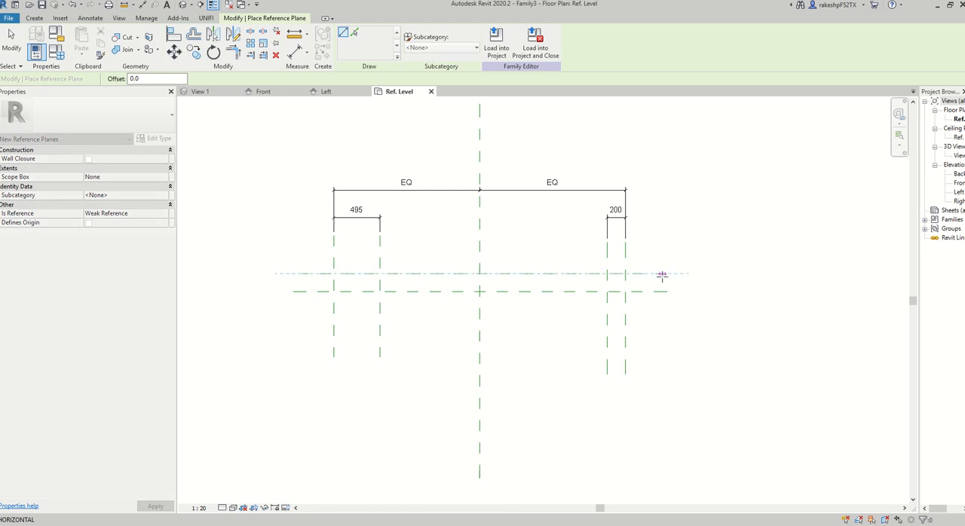
pyautogui.click(662, 273)
pyautogui.click(302, 312)
pyautogui.click(667, 311)
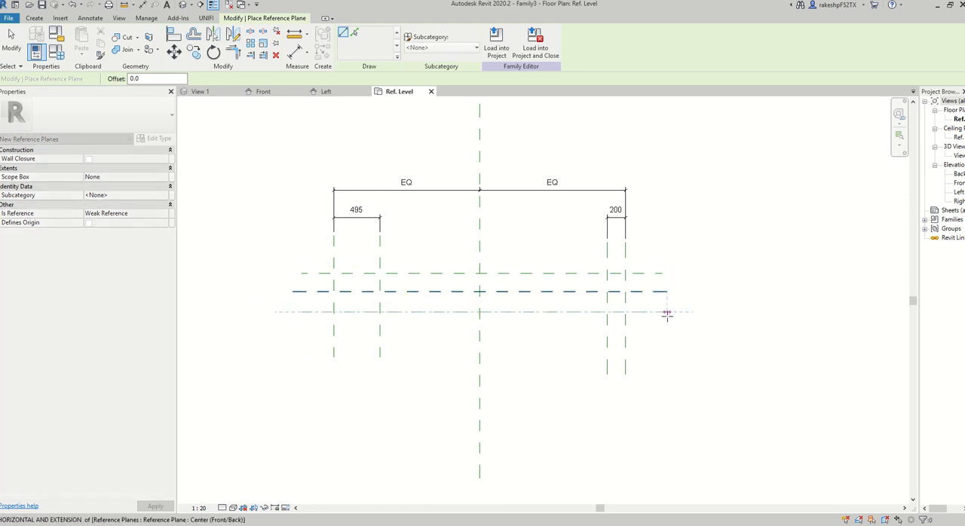
pyautogui.press('Escape')
pyautogui.press('Escape')
# Dimension the three horizontal reference planes in one string and make the two segments equal.
pyautogui.press('d')
pyautogui.press('i')
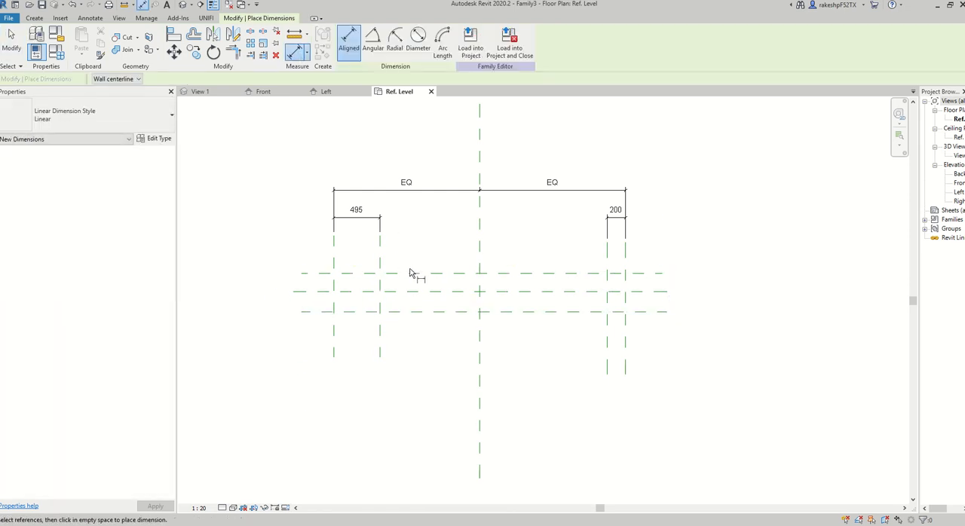
pyautogui.click(411, 273)
pyautogui.click(422, 319)
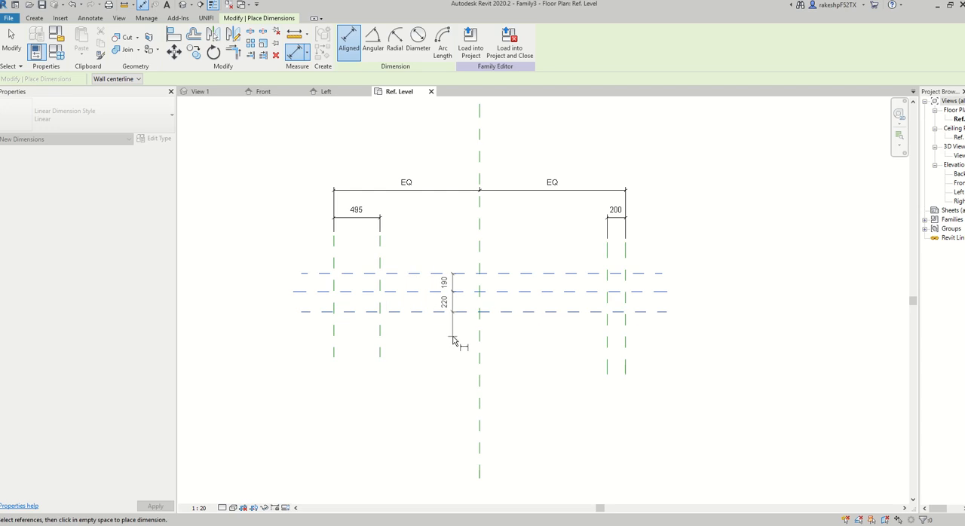
pyautogui.click(453, 338)
pyautogui.click(482, 298)
# Dimension the overall distance between the upper and lower horizontal reference planes, placing it left of the planes.
pyautogui.click(411, 273)
pyautogui.click(419, 311)
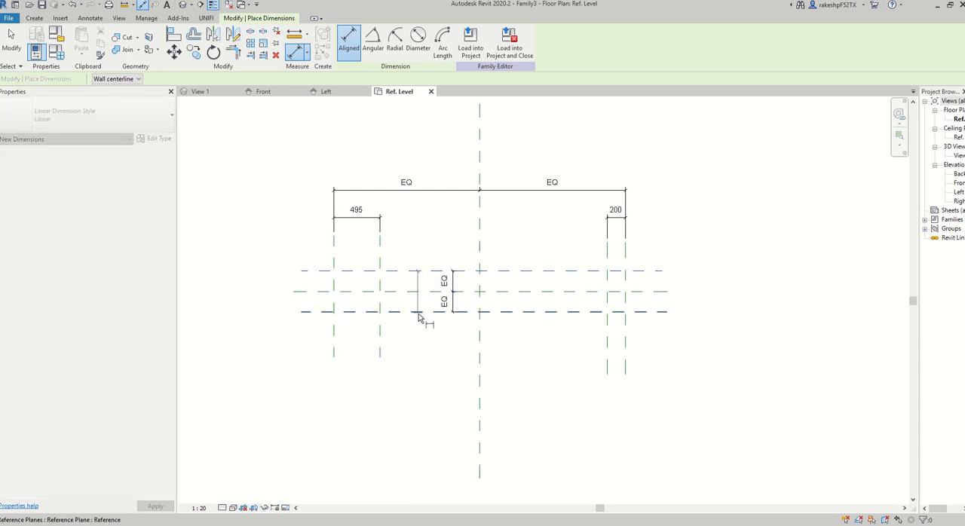
pyautogui.click(269, 332)
pyautogui.press('Escape')
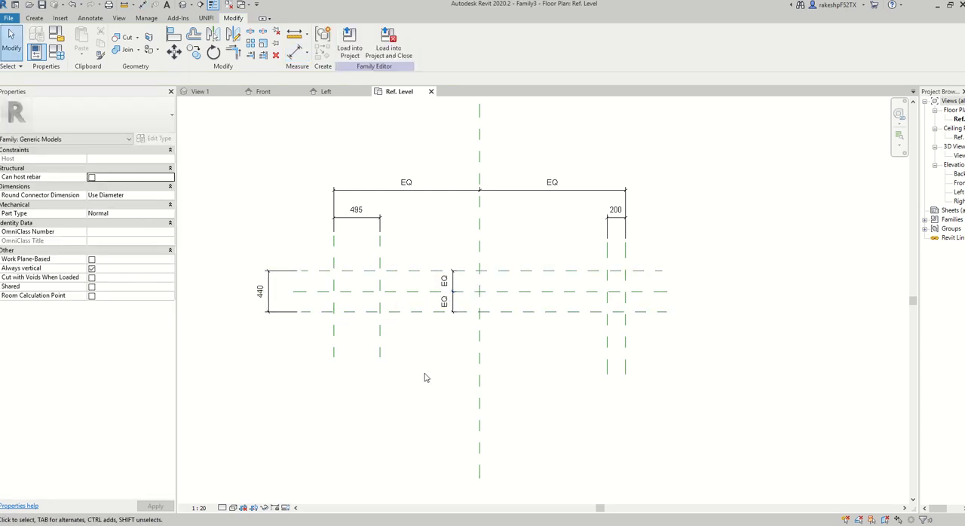
# Start an extrusion and sketch a rectangle about 3000 by 1300 mm between the outer vertical reference planes.
pyautogui.click(35, 19)
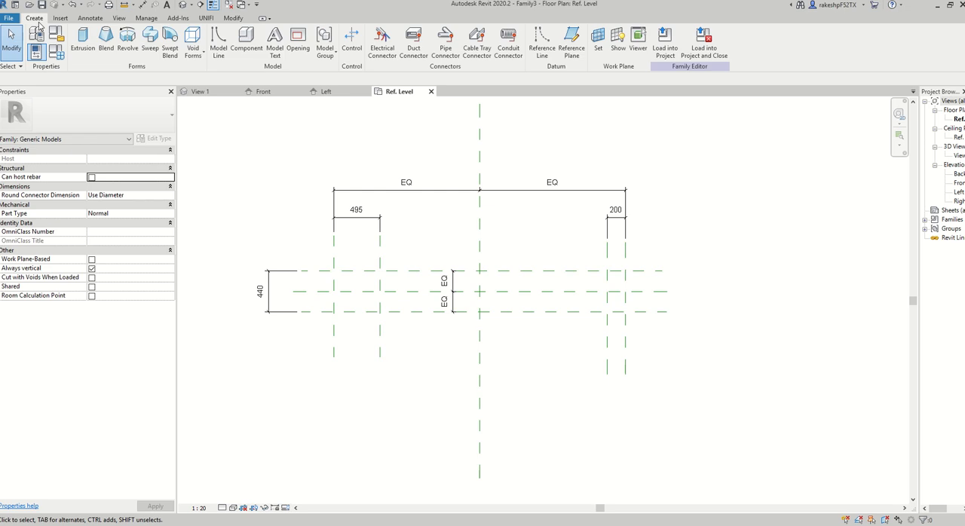
pyautogui.click(84, 43)
pyautogui.click(376, 33)
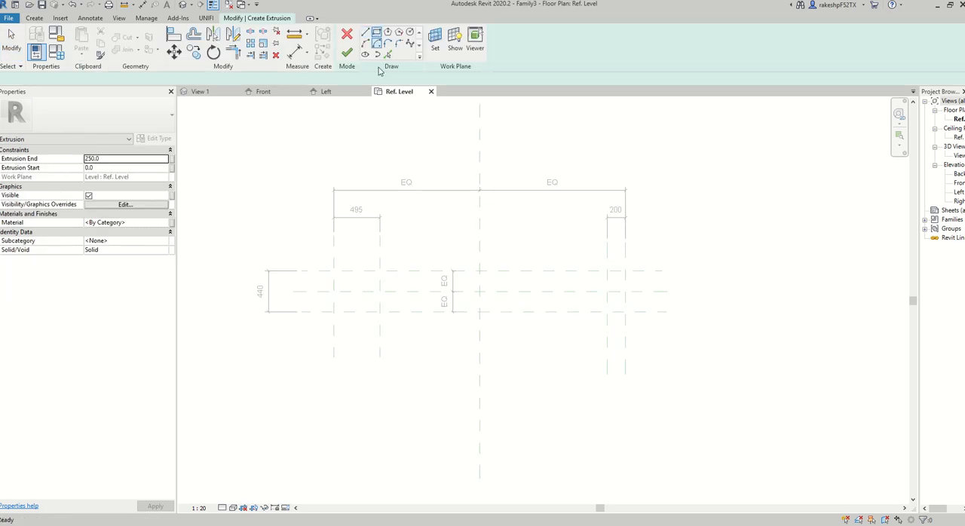
pyautogui.click(333, 236)
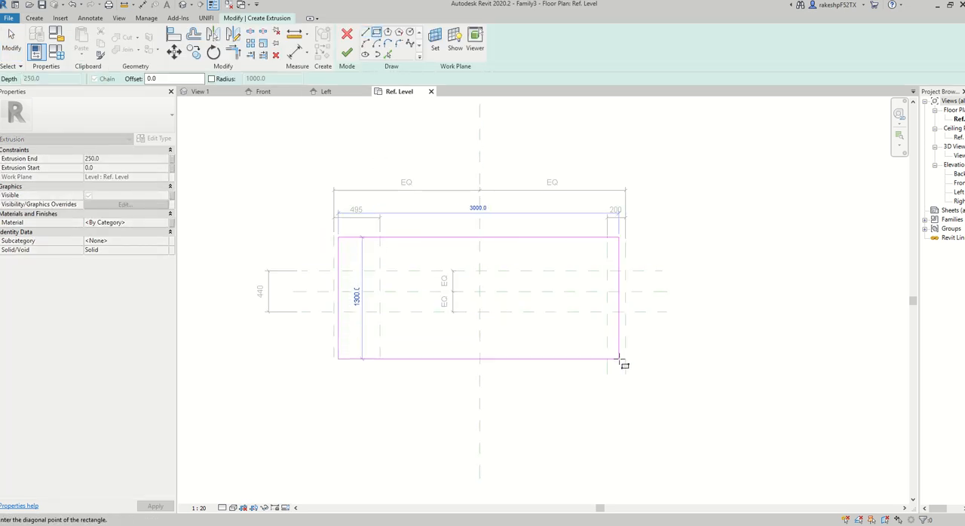
pyautogui.click(619, 360)
pyautogui.press('Escape')
pyautogui.press('Escape')
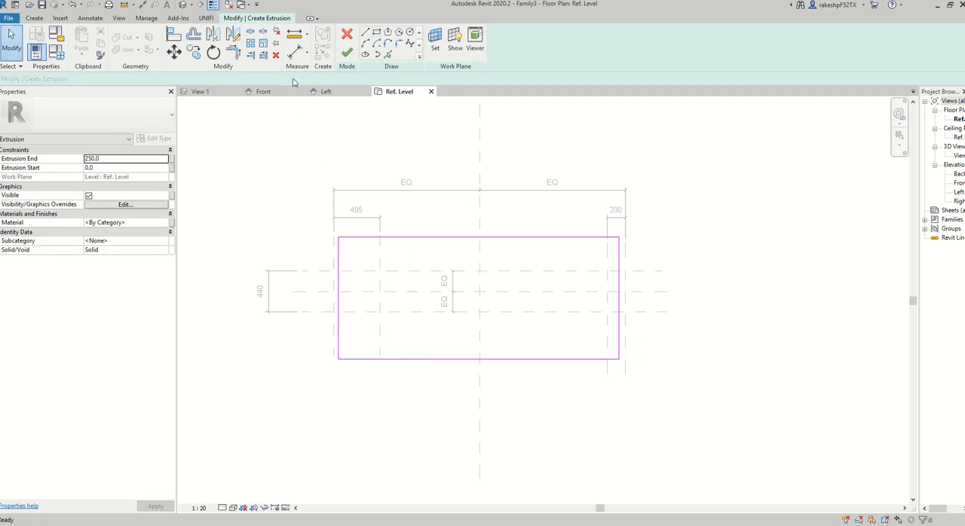
# Offset copies of the rectangle's left and right edges 50 mm inward.
pyautogui.click(194, 35)
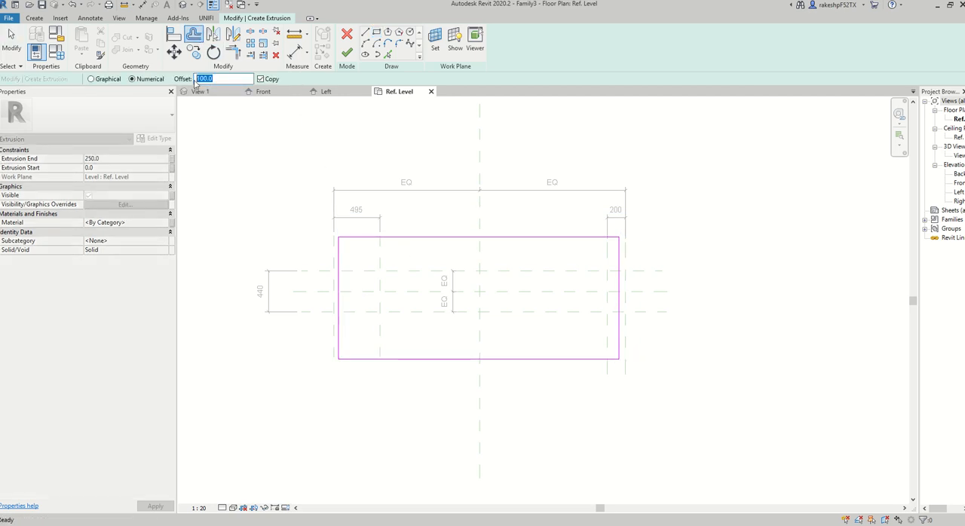
pyautogui.write('50.0')
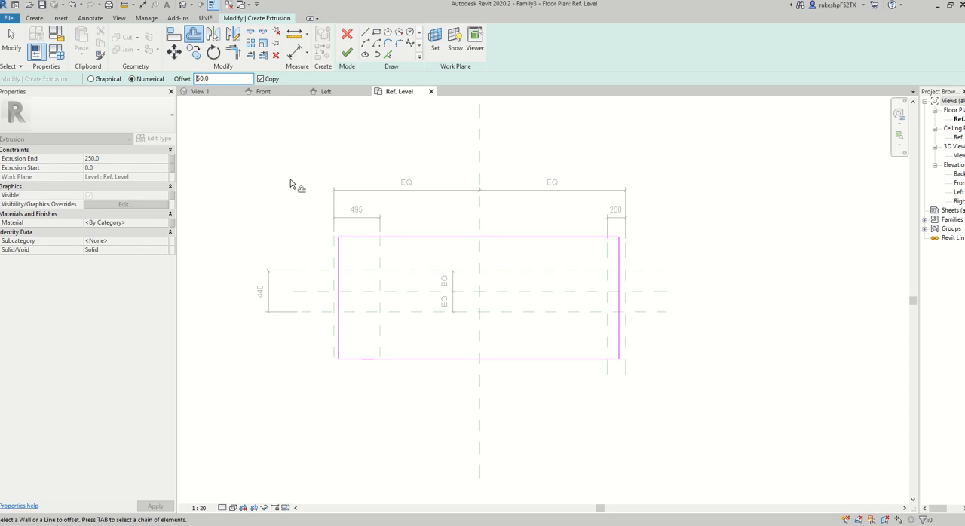
pyautogui.click(344, 265)
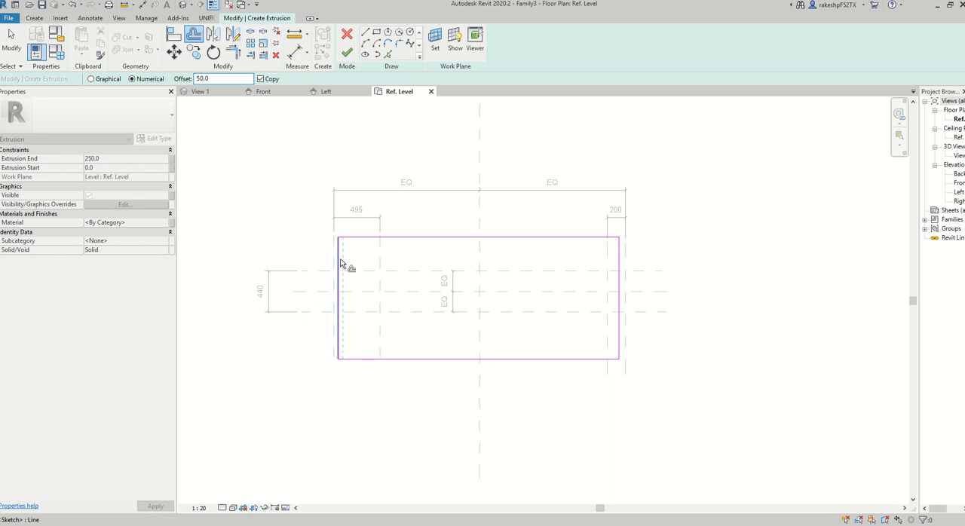
pyautogui.click(619, 267)
pyautogui.press('Escape')
# Sketch a horizontal line along the centre plane between the two inner vertical lines.
pyautogui.click(366, 33)
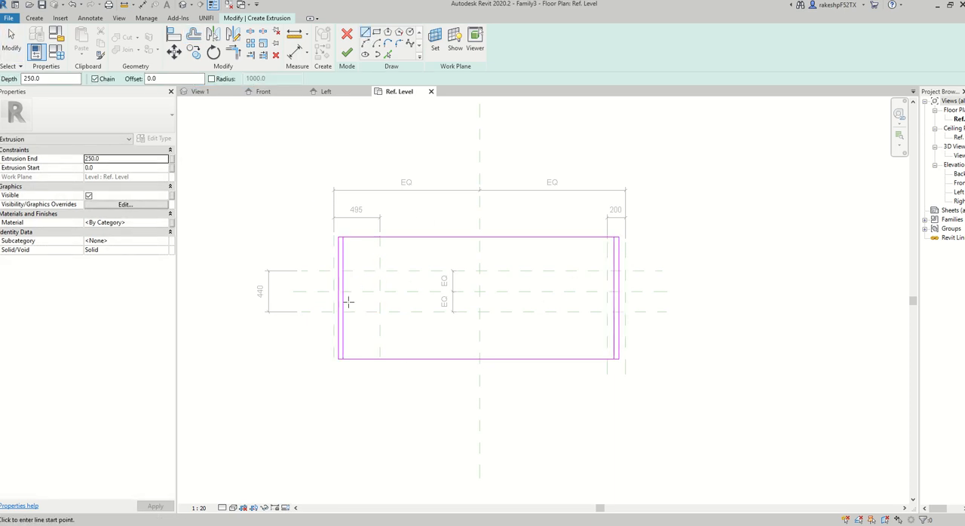
pyautogui.click(335, 291)
pyautogui.click(594, 291)
pyautogui.press('Escape')
pyautogui.press('Escape')
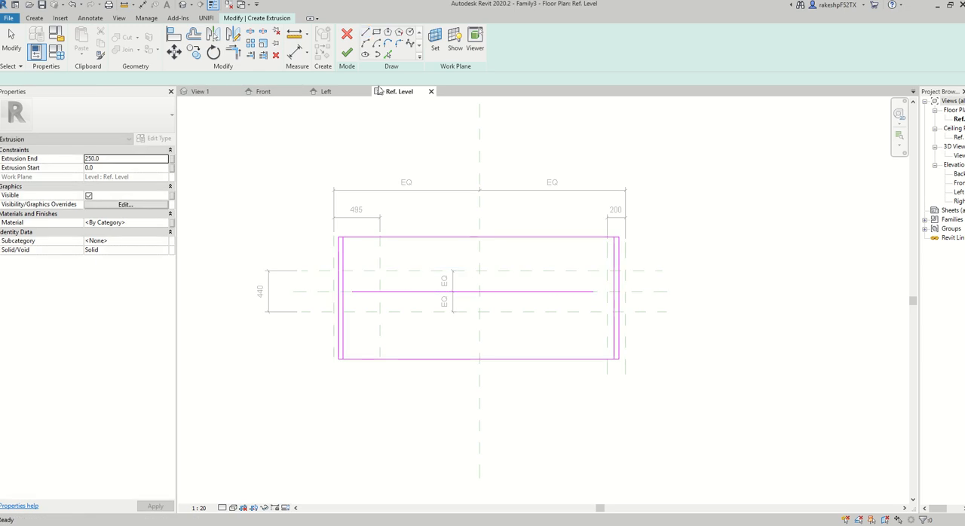
# Offset copies of the horizontal centre line 50 mm above and below it.
pyautogui.click(193, 34)
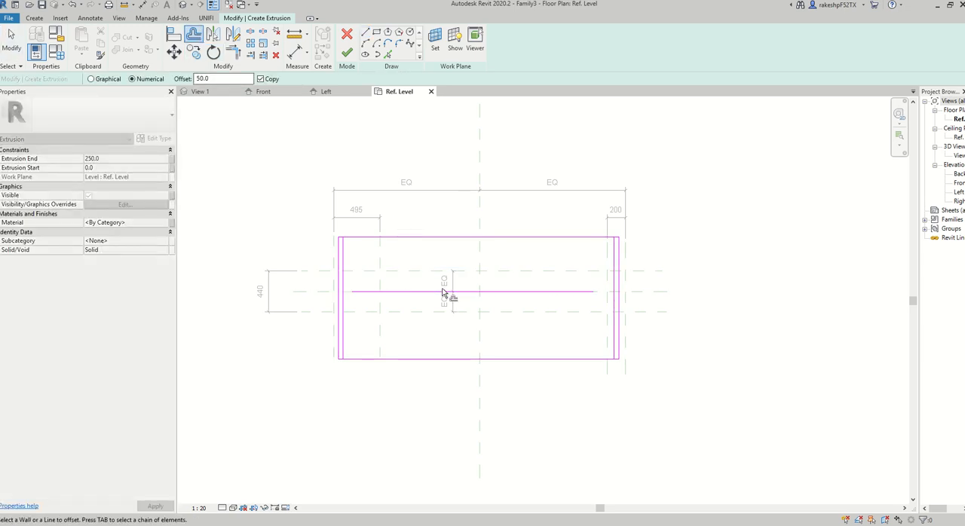
pyautogui.click(441, 288)
pyautogui.press('Escape')
pyautogui.press('Escape')
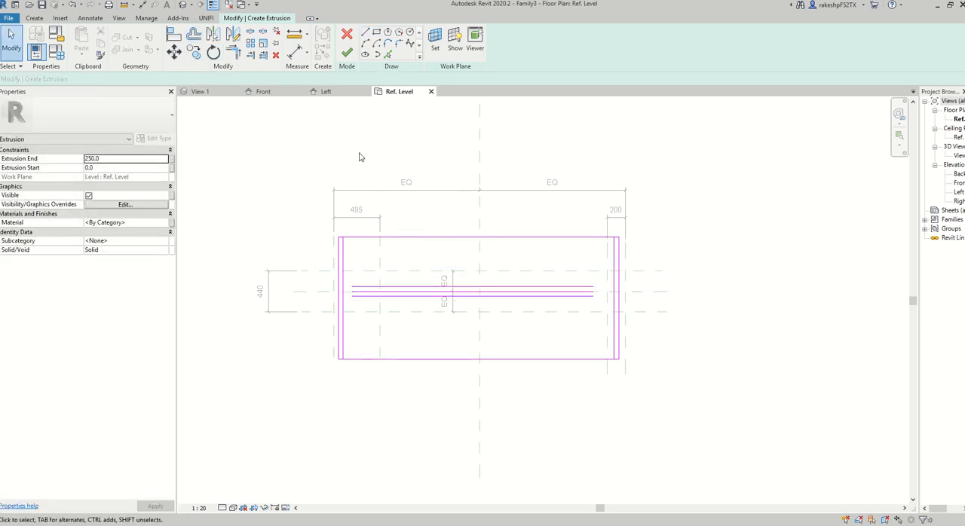
# Split the rectangle's horizontal edges and the inner vertical lines near mid-length, and trim the left flange's upper and lower corners closed.
pyautogui.click(252, 34)
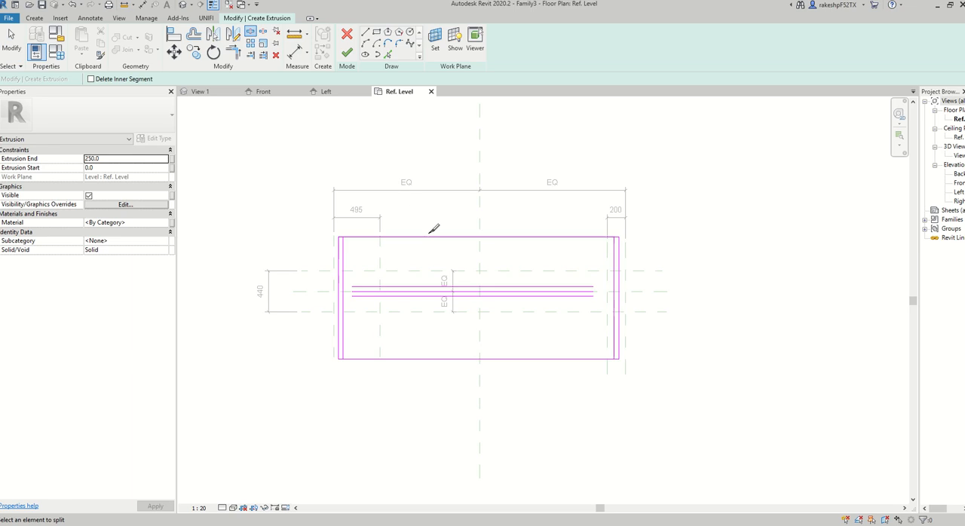
pyautogui.click(615, 292)
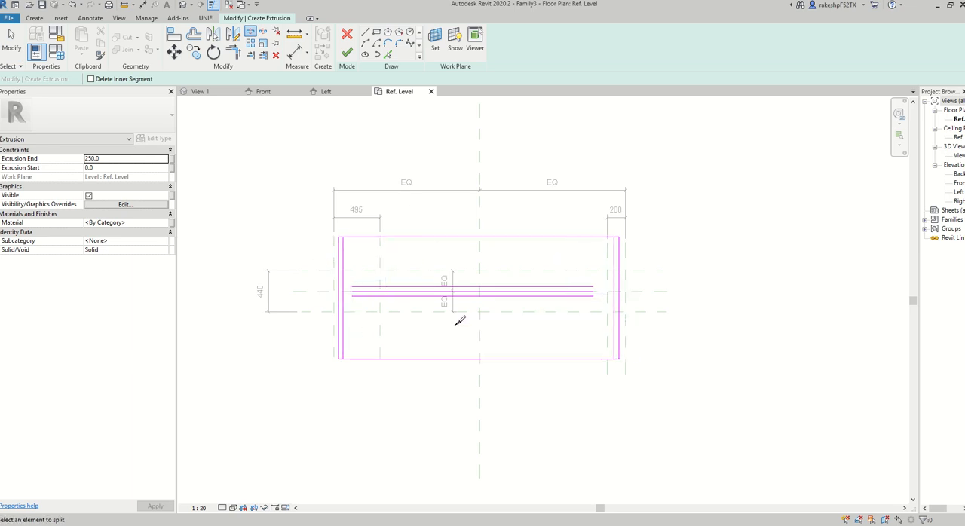
pyautogui.click(232, 52)
pyautogui.scroll(1, 332, 240)
pyautogui.scroll(4, 344, 241)
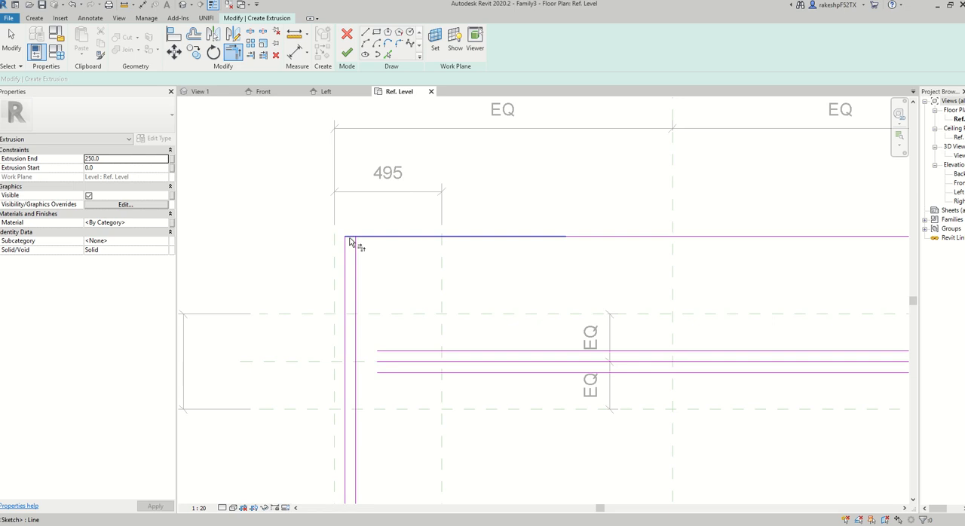
pyautogui.click(351, 237)
pyautogui.click(355, 244)
pyautogui.scroll(-5, 363, 235)
pyautogui.scroll(4, 373, 365)
pyautogui.scroll(3, 341, 346)
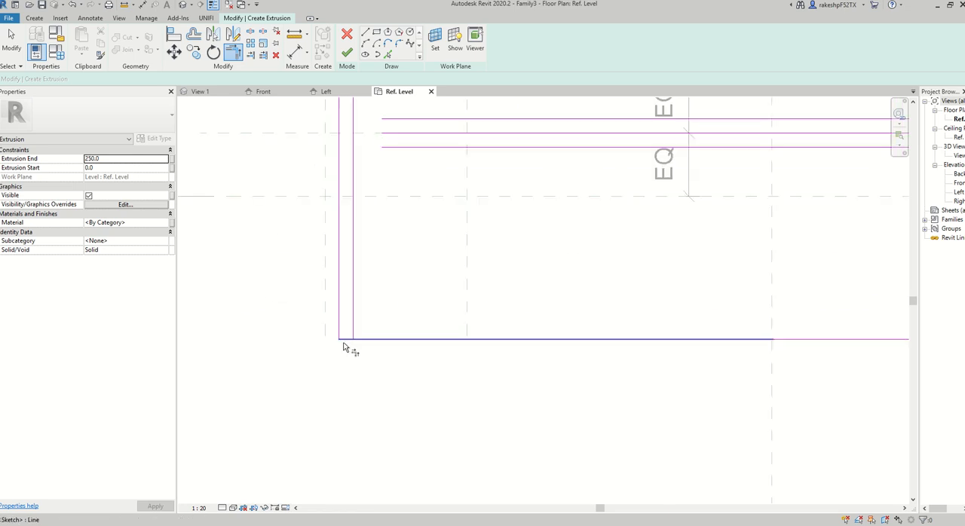
pyautogui.click(344, 339)
pyautogui.click(354, 336)
# Trim the right flange's inner vertical line with the bottom and top edges to close its two corners.
pyautogui.scroll(-8, 321, 315)
pyautogui.scroll(3, 560, 273)
pyautogui.scroll(6, 571, 331)
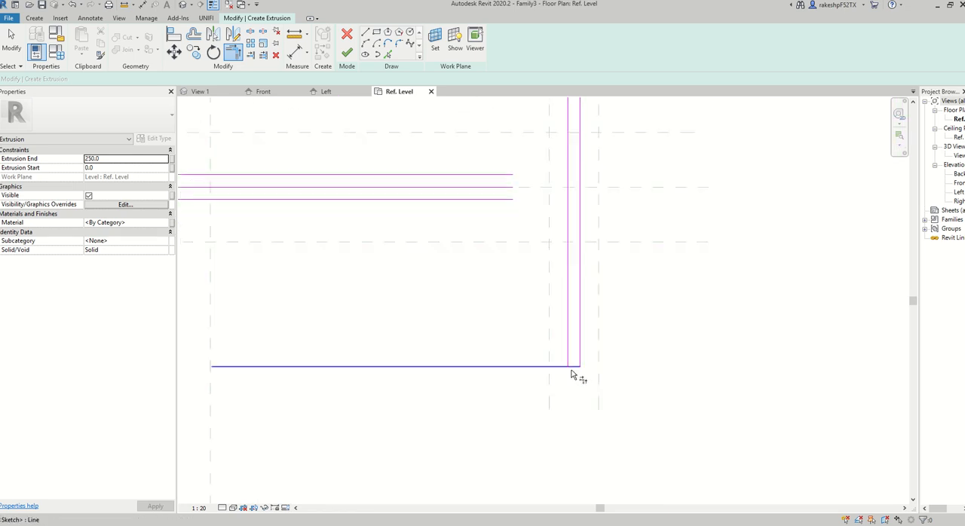
pyautogui.click(575, 367)
pyautogui.click(568, 343)
pyautogui.scroll(-5, 567, 338)
pyautogui.scroll(5, 572, 189)
pyautogui.click(572, 151)
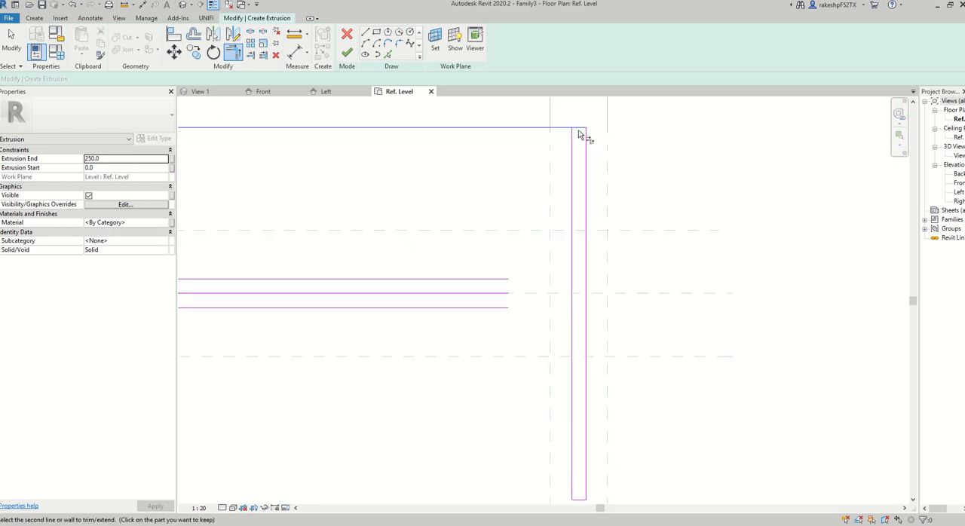
pyautogui.click(581, 129)
pyautogui.scroll(-4, 640, 211)
# Trim the web's upper and lower lines to the left flange's inner vertical line, closing both corners.
pyautogui.click(251, 254)
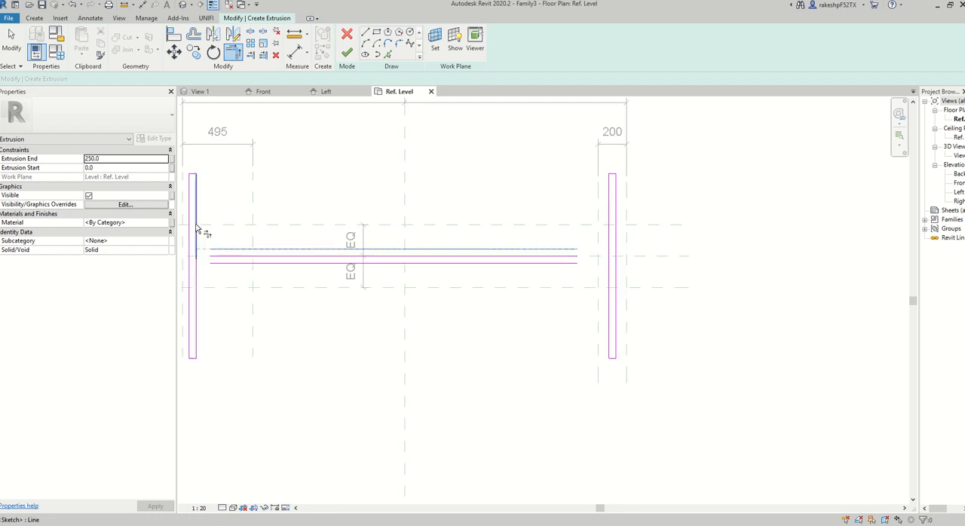
pyautogui.click(194, 232)
pyautogui.click(219, 263)
pyautogui.click(195, 285)
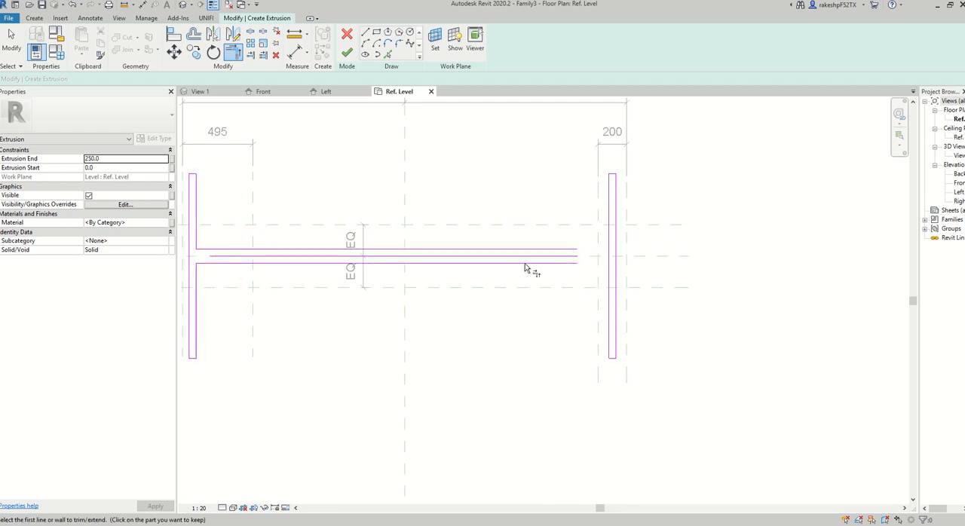
# Trim the web's upper and lower lines to the right flange's inner vertical line to complete the I-shaped outline.
pyautogui.click(575, 251)
pyautogui.click(610, 231)
pyautogui.click(576, 264)
pyautogui.click(609, 286)
pyautogui.scroll(-3, 581, 285)
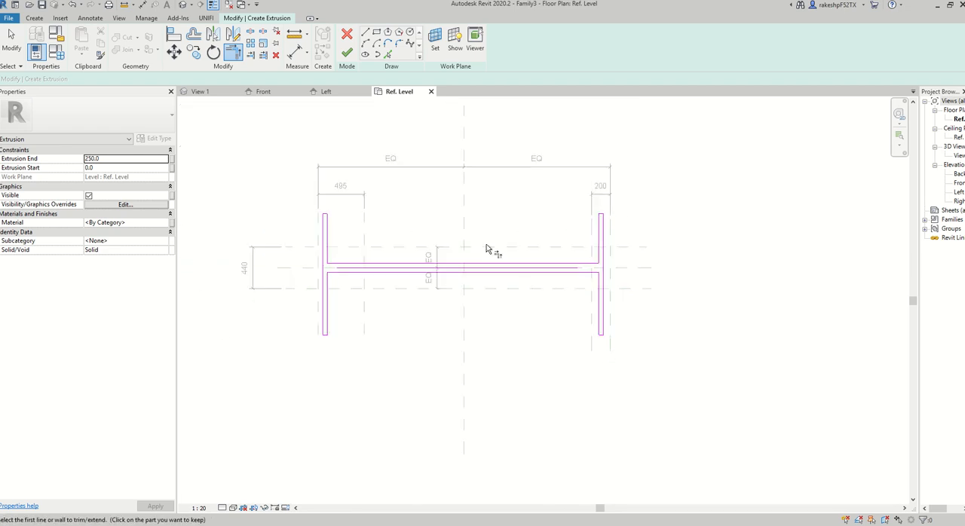
pyautogui.moveTo(418, 217); pyautogui.dragTo(454, 239, button='middle')
pyautogui.scroll(1, 453, 238)
pyautogui.press('Escape')
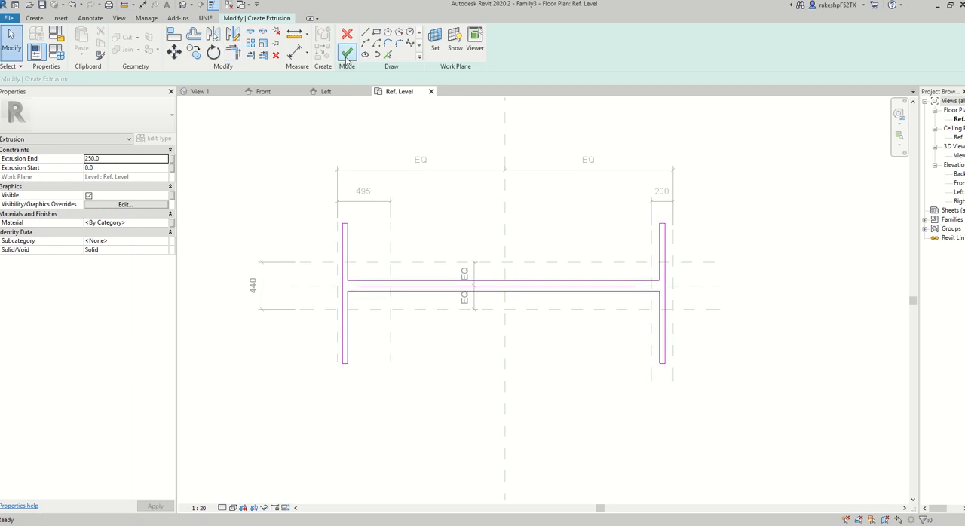
# Remove the leftover centre line inside the web and finish the extrusion sketch.
pyautogui.click(347, 52)
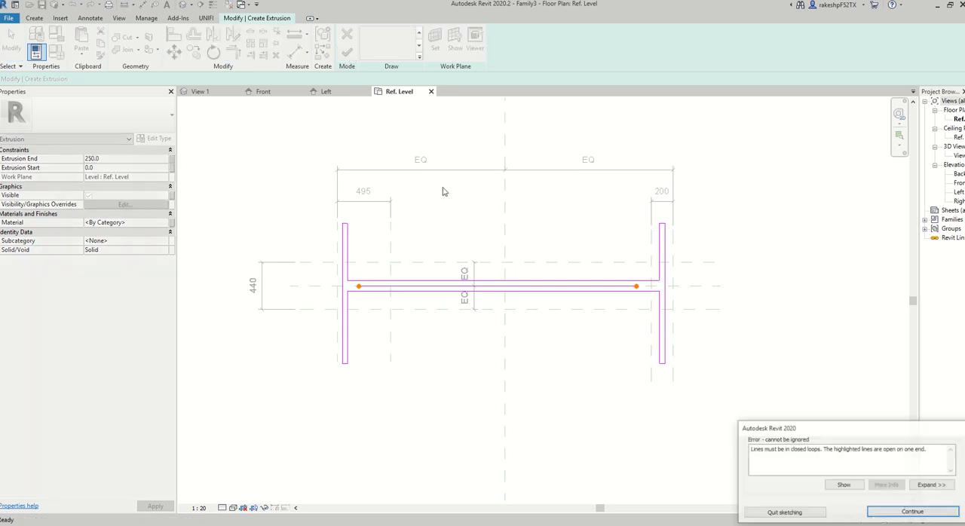
pyautogui.click(911, 512)
pyautogui.click(435, 286)
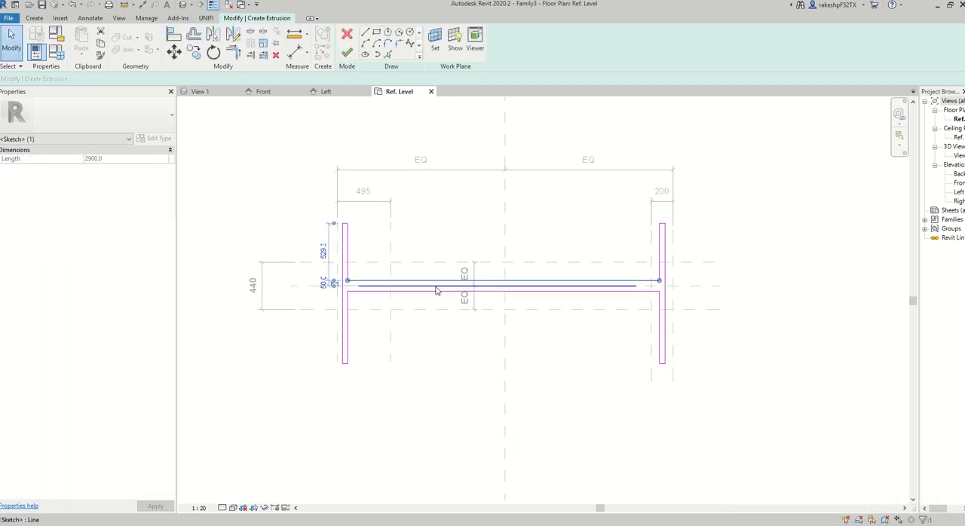
pyautogui.click(380, 164)
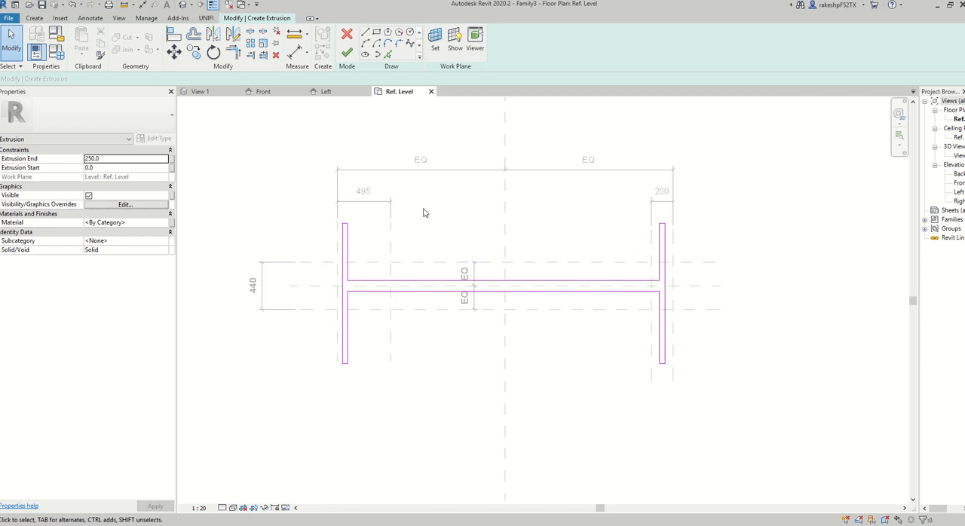
pyautogui.click(347, 53)
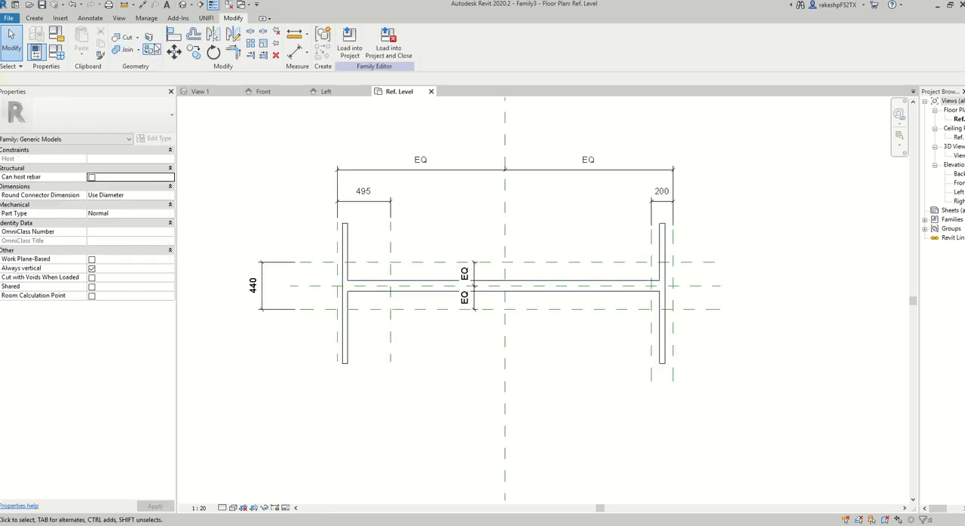
# Align the outer edges of the left and right flanges with the outermost vertical reference planes.
pyautogui.click(174, 34)
pyautogui.click(338, 237)
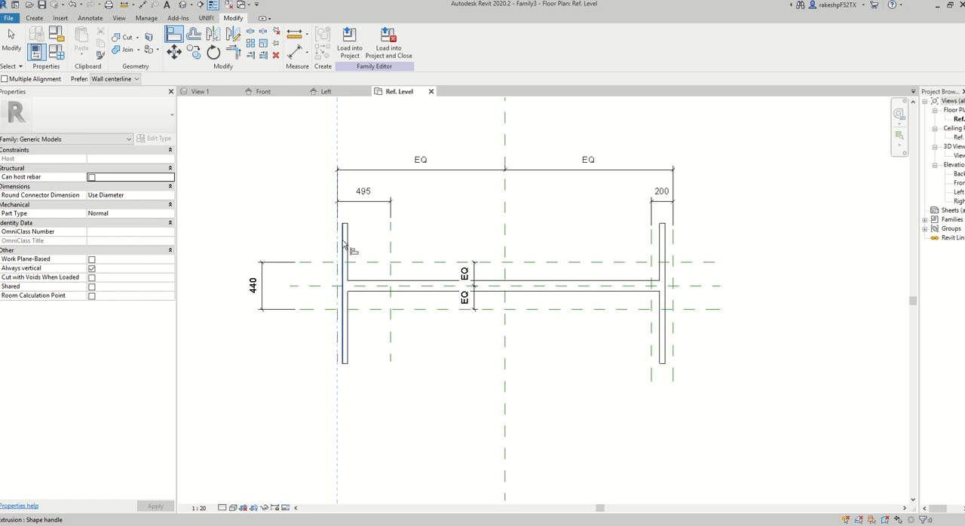
pyautogui.click(343, 241)
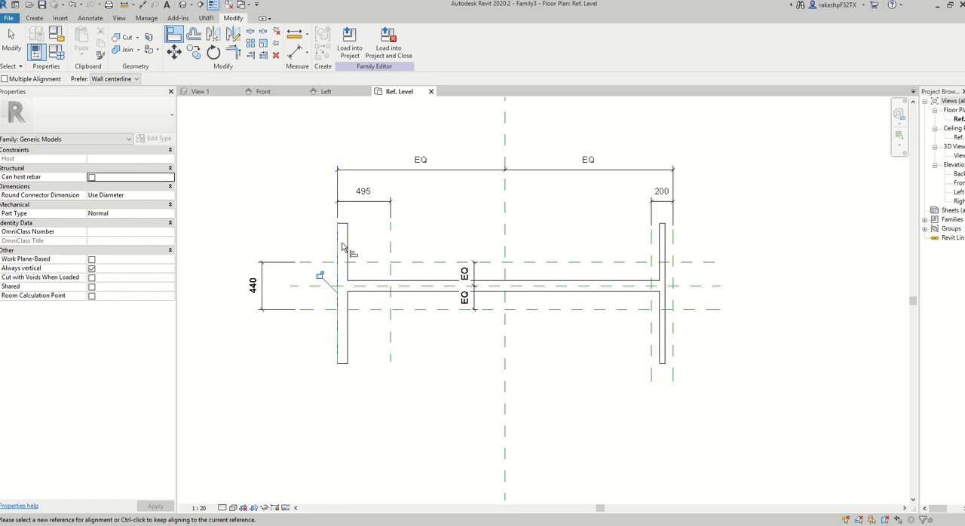
pyautogui.click(673, 252)
pyautogui.click(666, 260)
# Align the right flange's lower and upper inner edges with the inner right reference plane and lock the alignment.
pyautogui.click(651, 350)
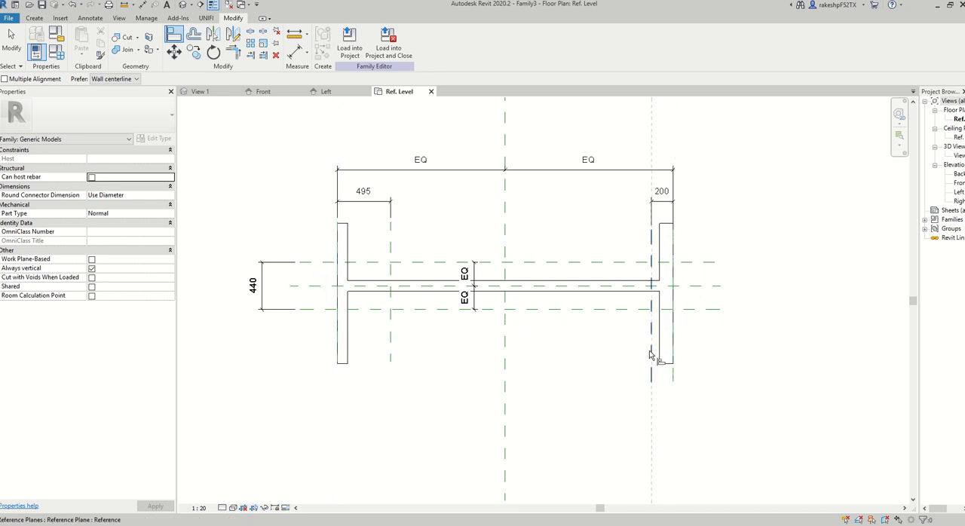
pyautogui.click(660, 345)
pyautogui.click(634, 288)
pyautogui.click(650, 241)
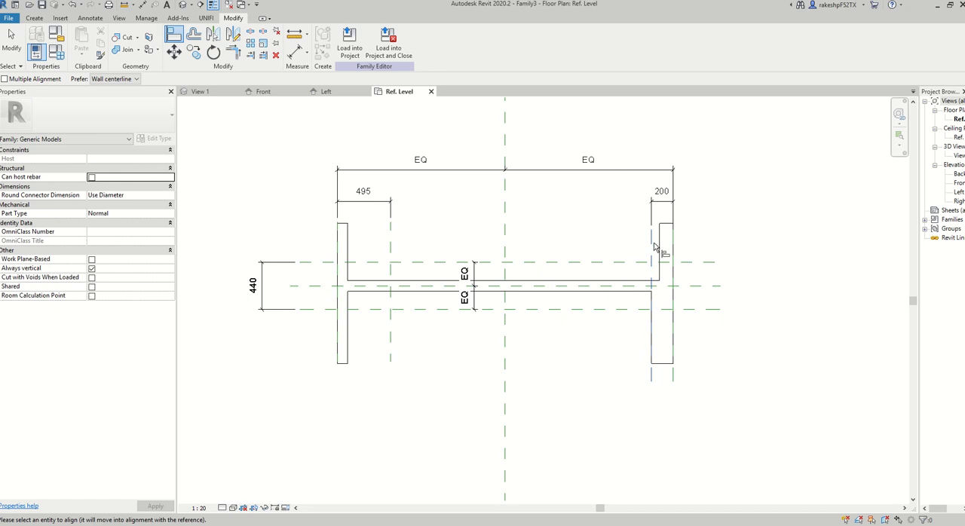
pyautogui.click(659, 247)
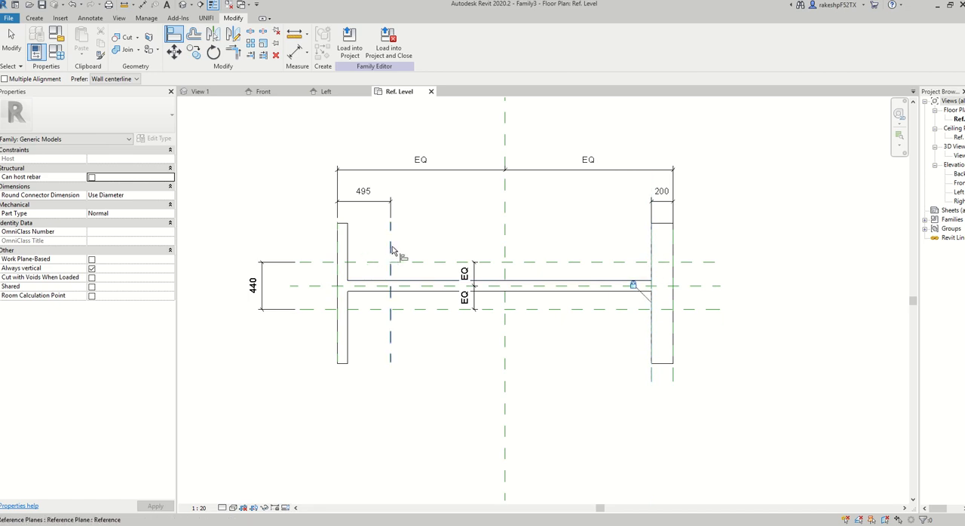
pyautogui.press('Escape')
pyautogui.press('Escape')
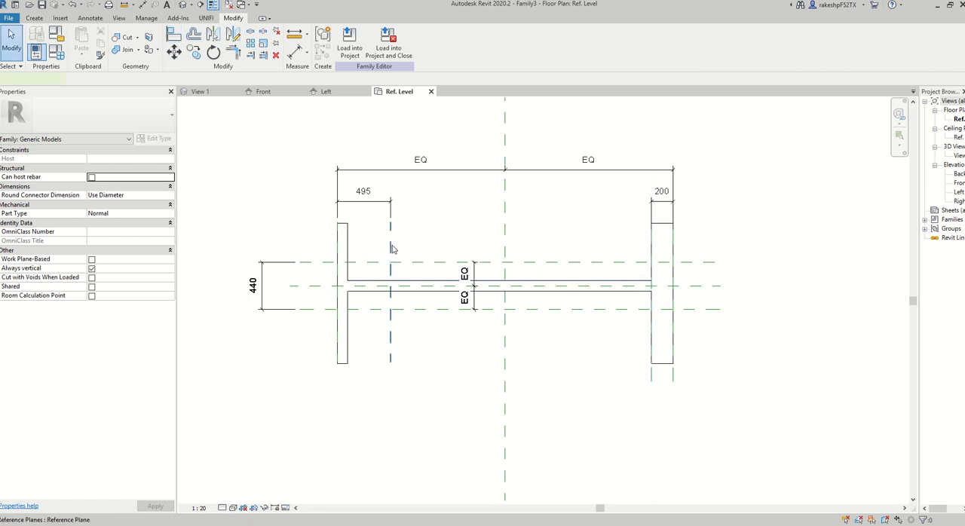
# Set the distance between the two left vertical reference planes to 200 mm.
pyautogui.click(391, 236)
pyautogui.click(362, 193)
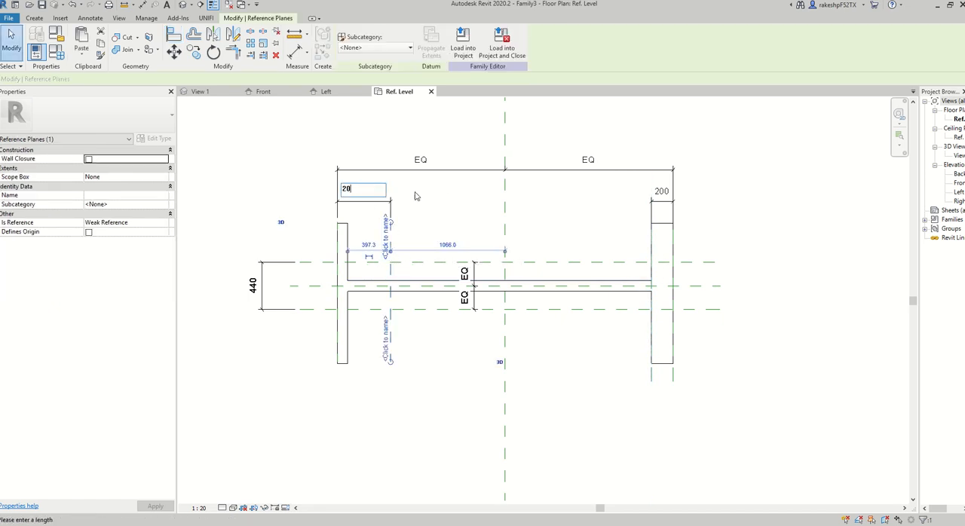
pyautogui.write('200')
pyautogui.press('Return')
pyautogui.press('Escape')
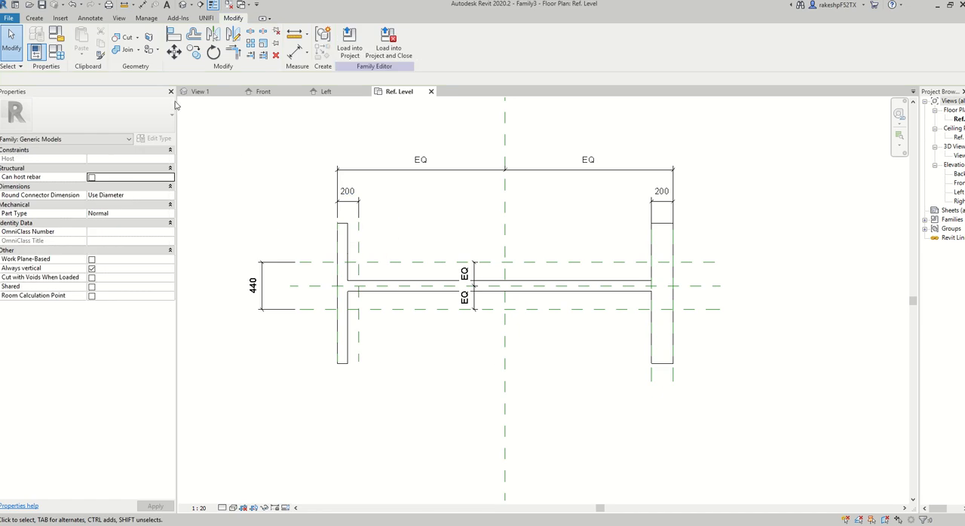
# Align the left flange's upper and lower inner edges with the inner left reference plane and lock the alignment.
pyautogui.click(174, 36)
pyautogui.click(359, 242)
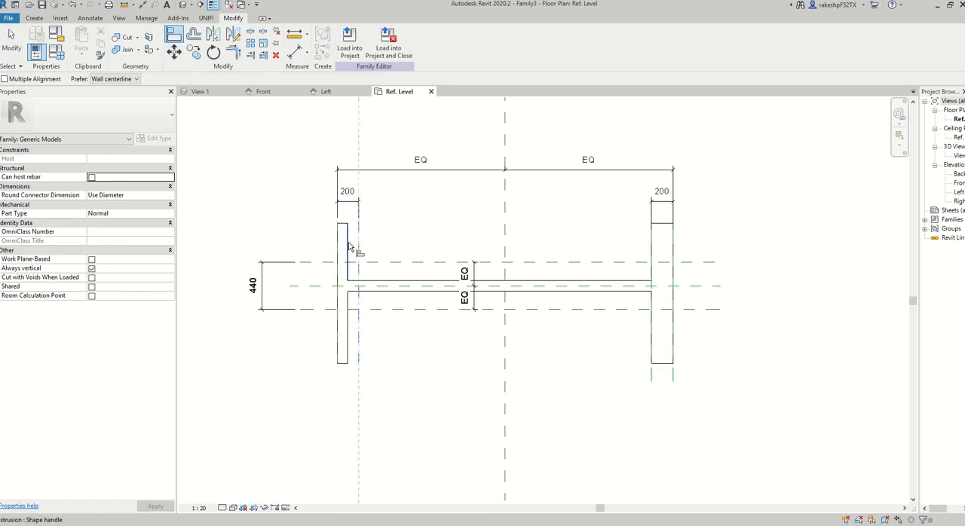
pyautogui.click(348, 243)
pyautogui.click(359, 341)
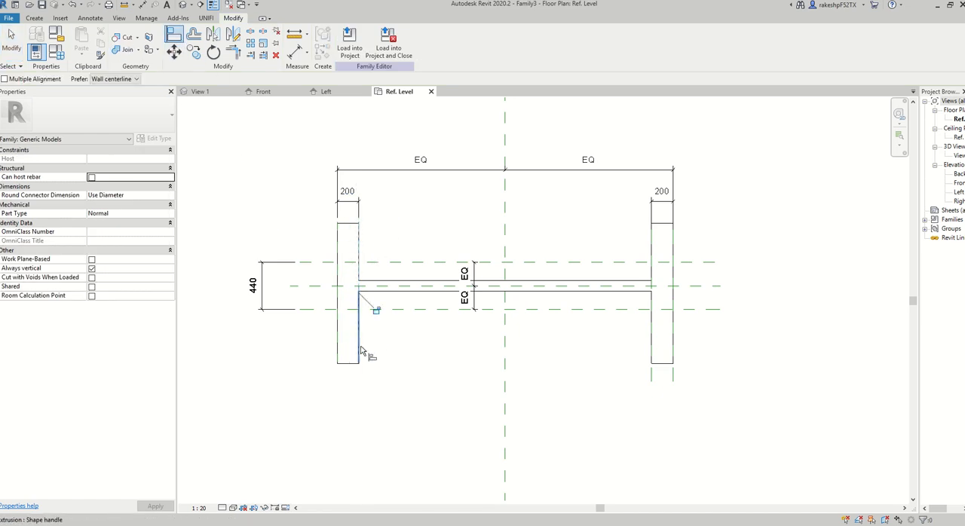
pyautogui.click(376, 310)
# Align the web's top and bottom edges with the horizontal reference planes above and below the centre plane.
pyautogui.click(419, 262)
pyautogui.click(416, 282)
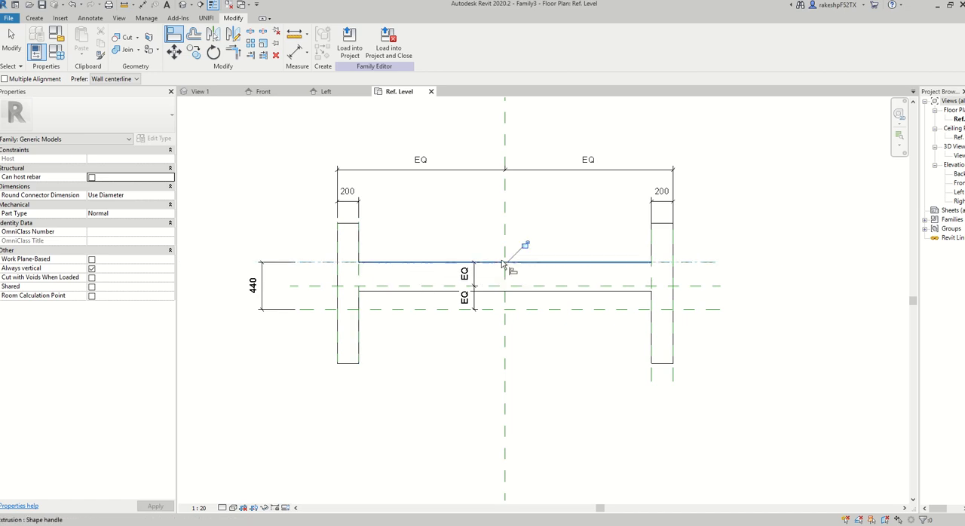
pyautogui.click(423, 309)
pyautogui.click(424, 291)
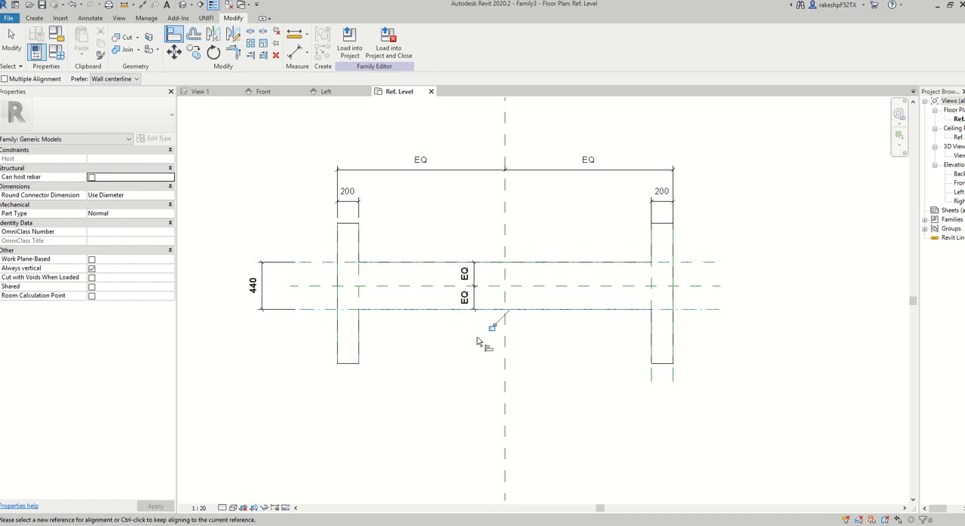
pyautogui.press('Escape')
# Add an overall width dimension between the outermost vertical reference planes, placed above the EQ dimension.
pyautogui.moveTo(424, 228); pyautogui.dragTo(430, 251, button='middle')
pyautogui.click(305, 59)
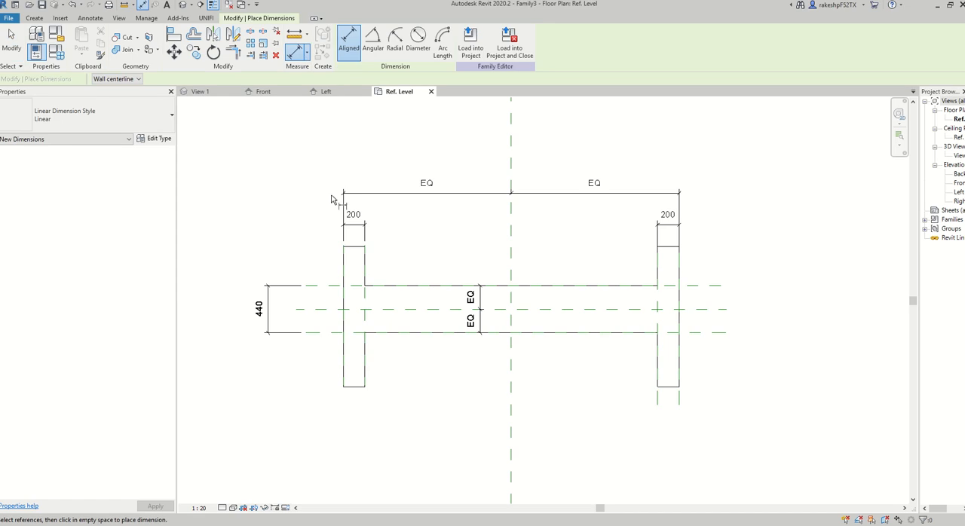
pyautogui.click(343, 257)
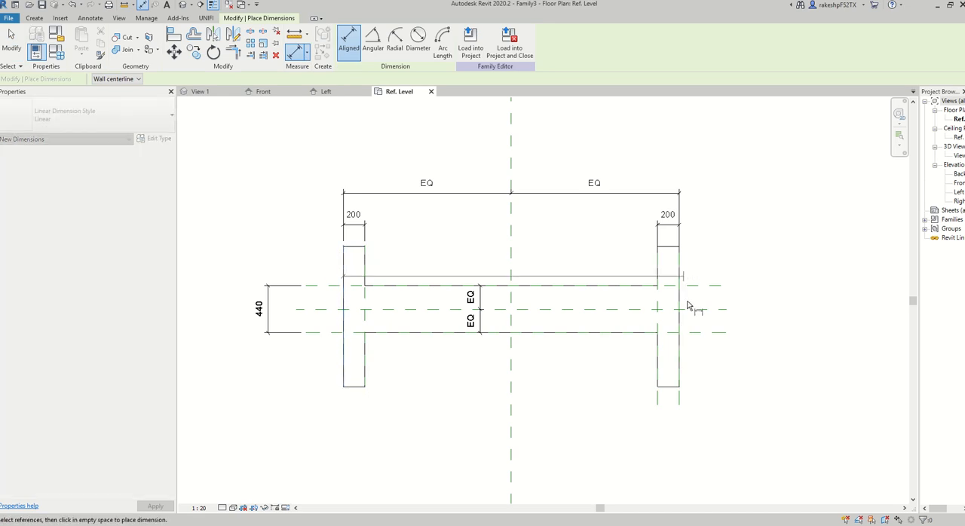
pyautogui.click(680, 407)
pyautogui.click(676, 150)
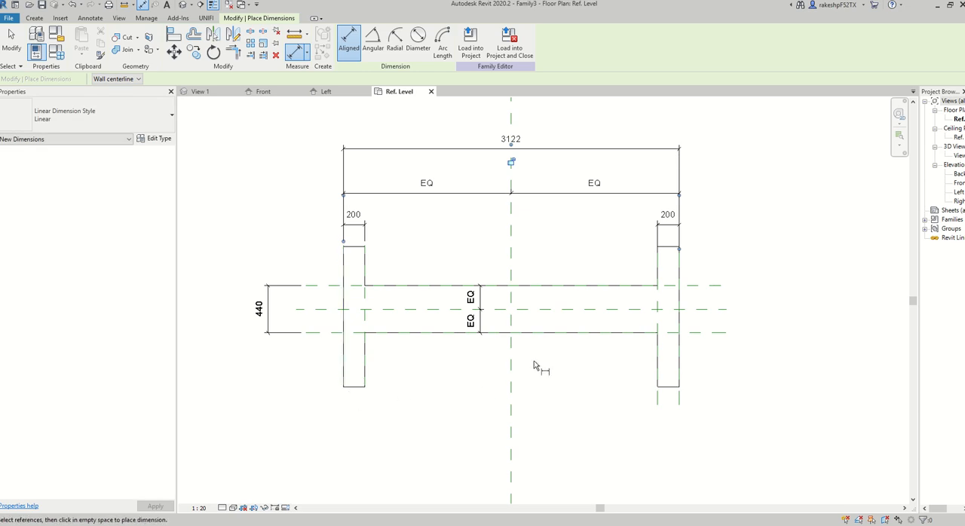
pyautogui.press('Escape')
pyautogui.press('Escape')
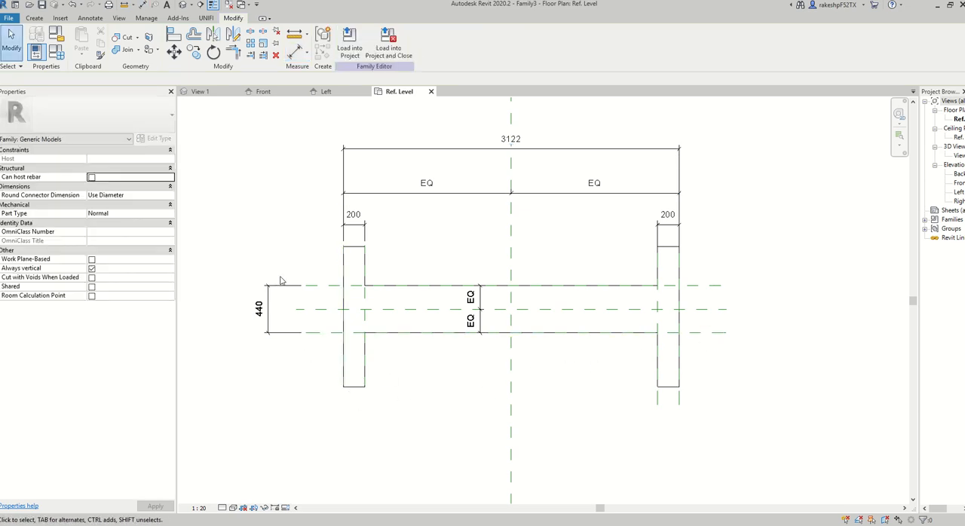
# Move the web's 440 mm height dimension inside the profile, beside the vertical EQ dimension.
pyautogui.click(269, 289)
pyautogui.moveTo(268, 289); pyautogui.dragTo(452, 283)
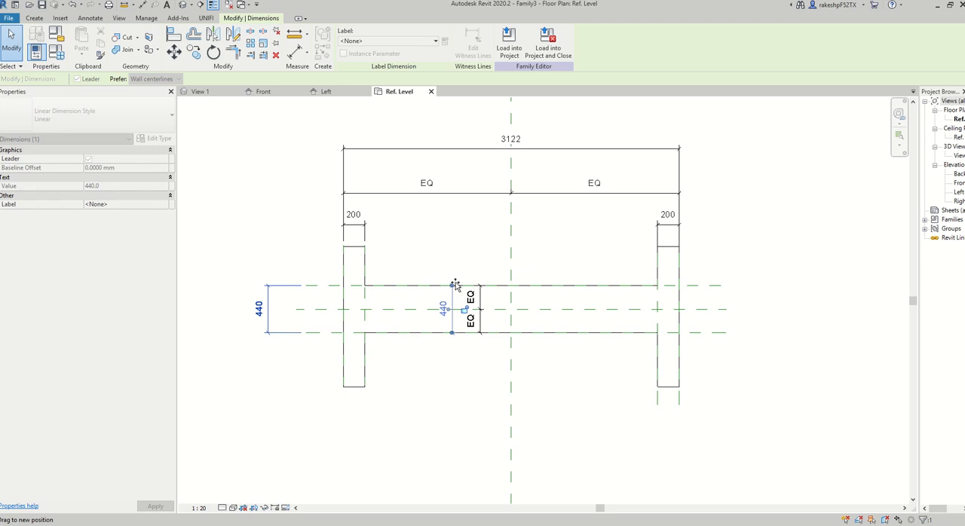
pyautogui.click(448, 226)
pyautogui.moveTo(448, 227); pyautogui.dragTo(428, 258, button='middle')
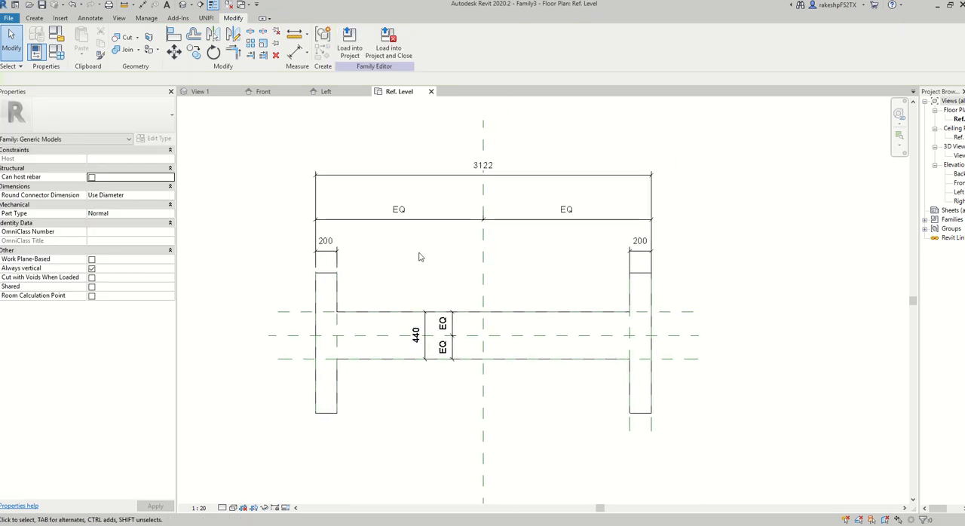
# Dimension the left flange's top edge, the horizontal centre plane and the flange's bottom edge in one chain and make the segments equal.
pyautogui.click(296, 51)
pyautogui.scroll(3, 324, 267)
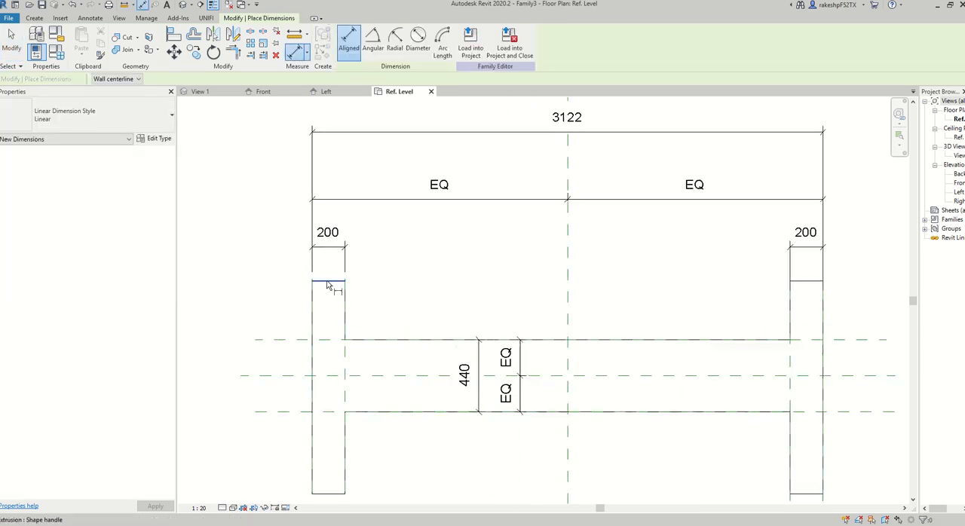
pyautogui.click(334, 408)
pyautogui.scroll(-2, 419, 251)
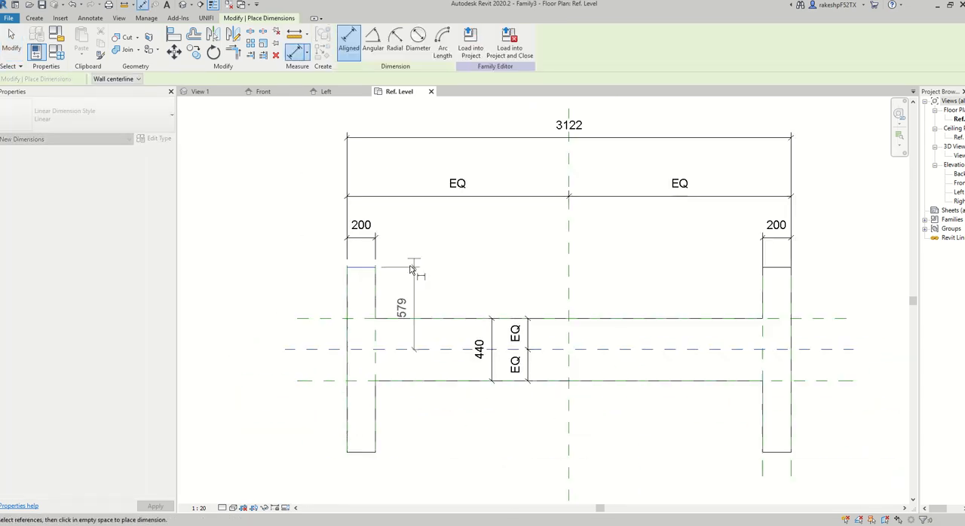
pyautogui.click(365, 452)
pyautogui.click(264, 401)
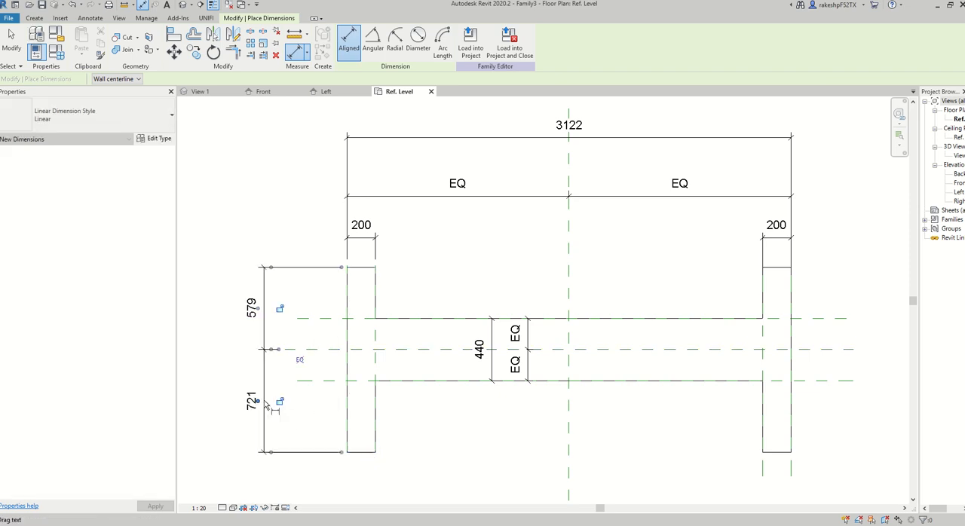
pyautogui.click(299, 360)
pyautogui.scroll(-2, 416, 278)
pyautogui.press('Escape')
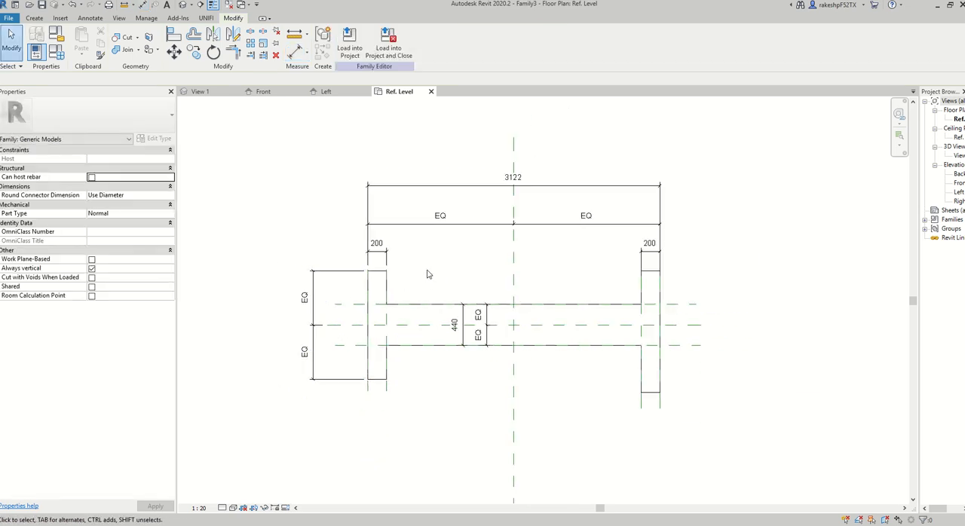
# Draw two horizontal reference planes spanning both flanges, one above their top edges and one below their bottom edges.
pyautogui.click(35, 18)
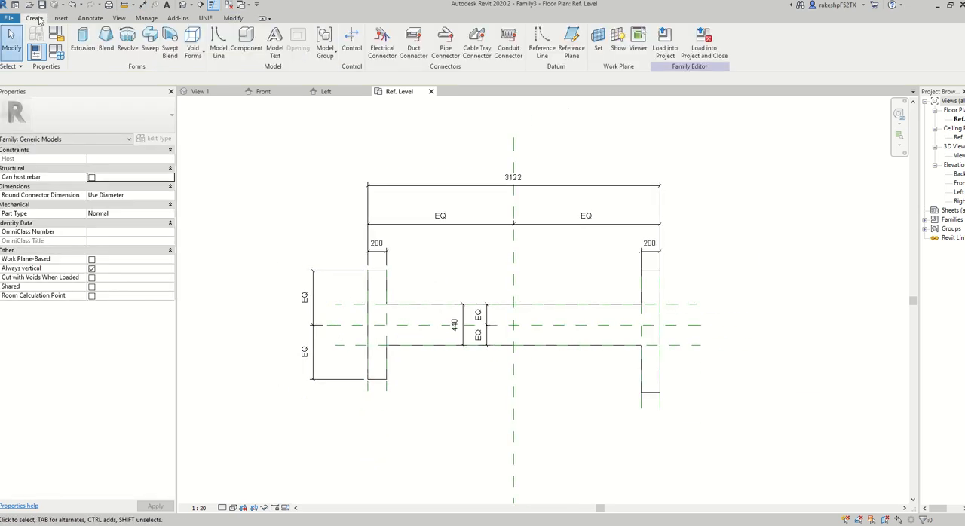
pyautogui.click(572, 41)
pyautogui.click(346, 259)
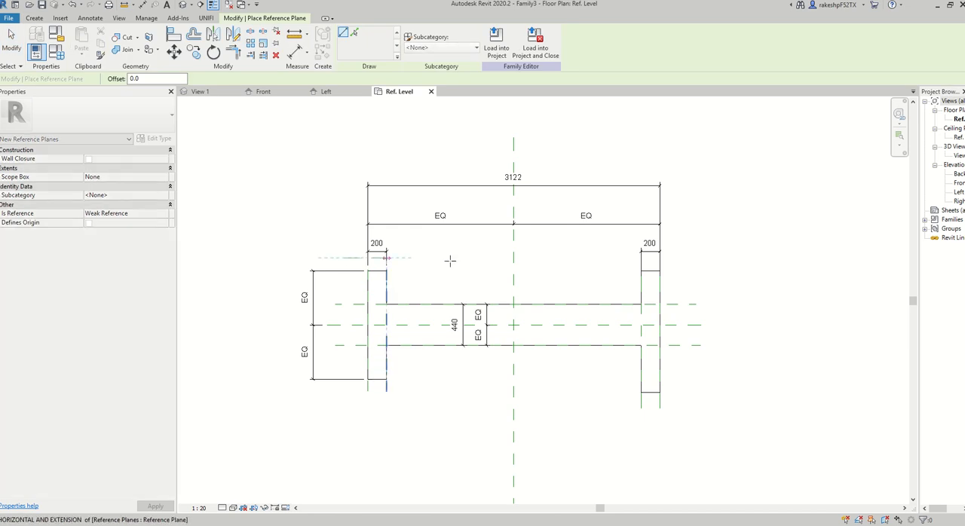
pyautogui.click(681, 258)
pyautogui.click(344, 401)
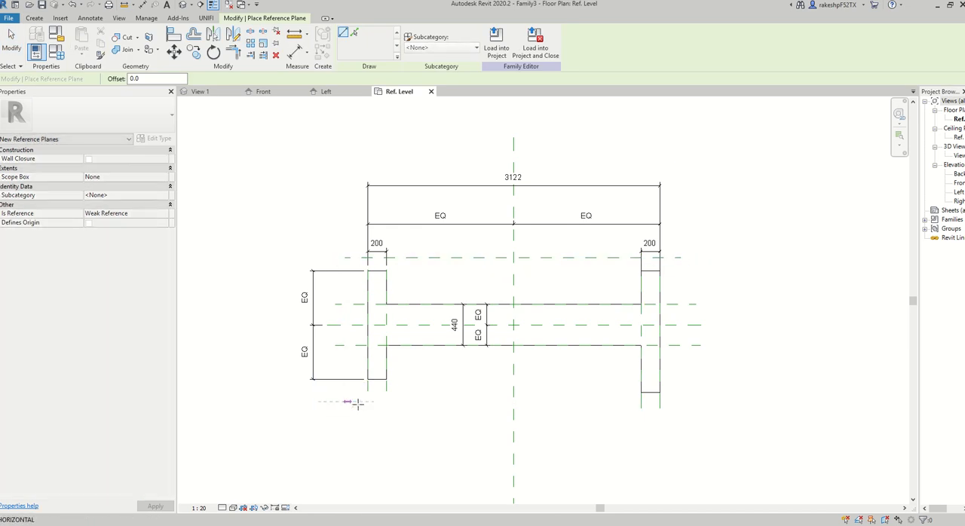
pyautogui.click(681, 401)
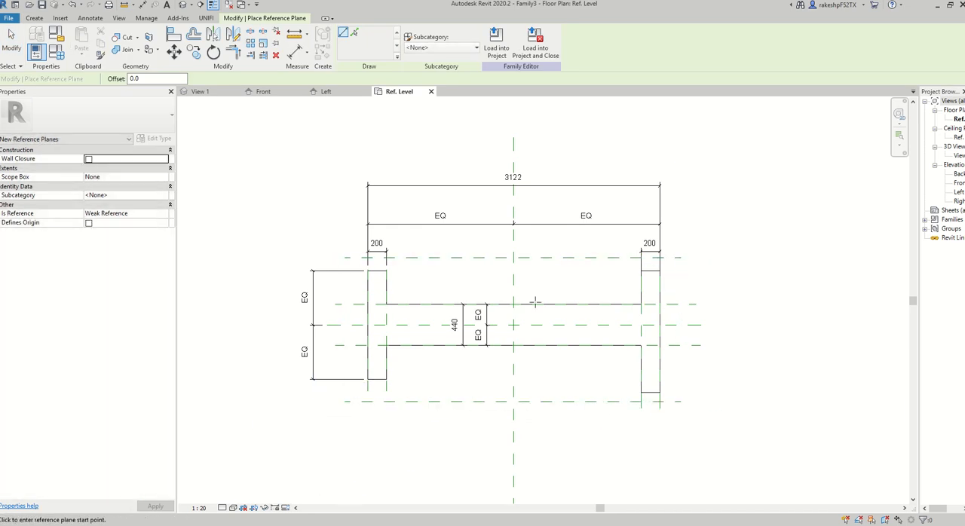
pyautogui.press('Escape')
pyautogui.press('Escape')
# Align the left flange's top edge to the upper horizontal reference plane and lock the alignment.
pyautogui.click(34, 18)
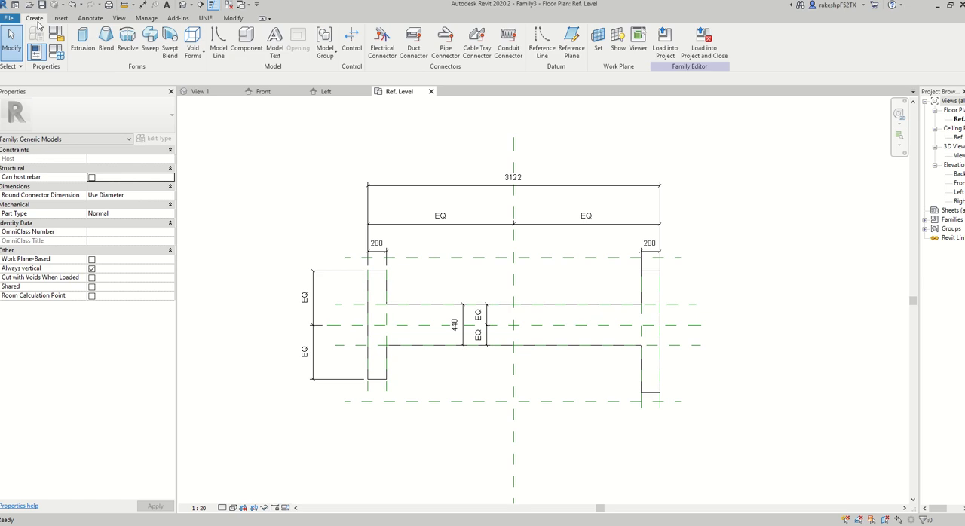
pyautogui.click(233, 18)
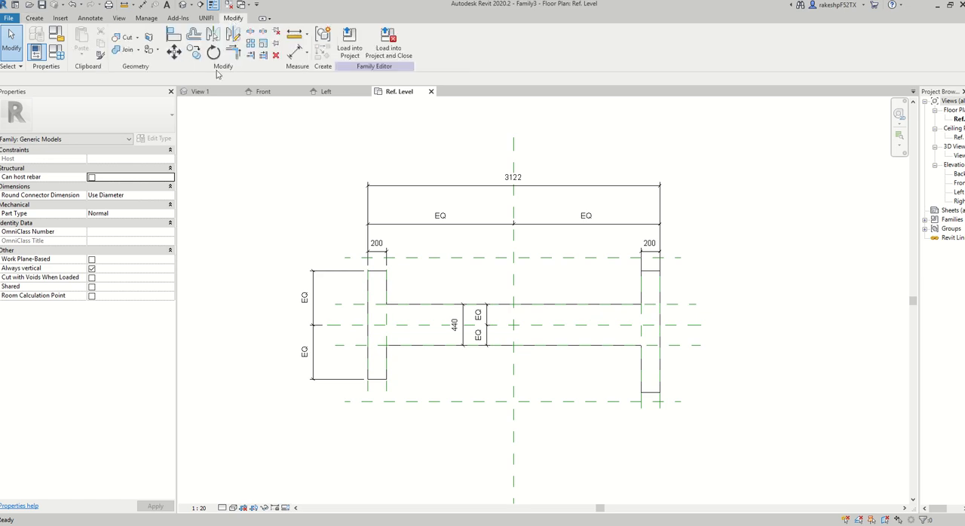
pyautogui.click(179, 42)
pyautogui.click(406, 259)
pyautogui.click(375, 270)
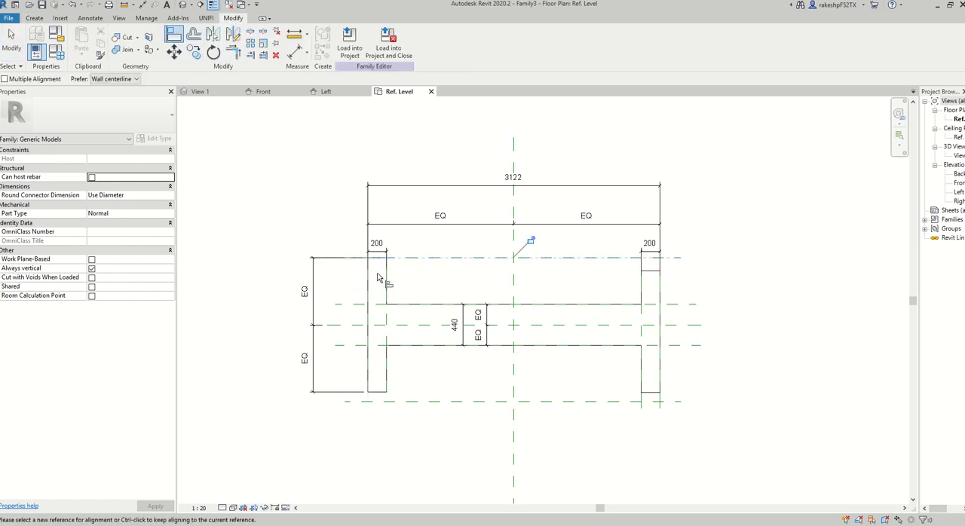
pyautogui.click(530, 240)
# Align the right flange's bottom edge to the lower horizontal reference plane and lock the alignment.
pyautogui.click(614, 401)
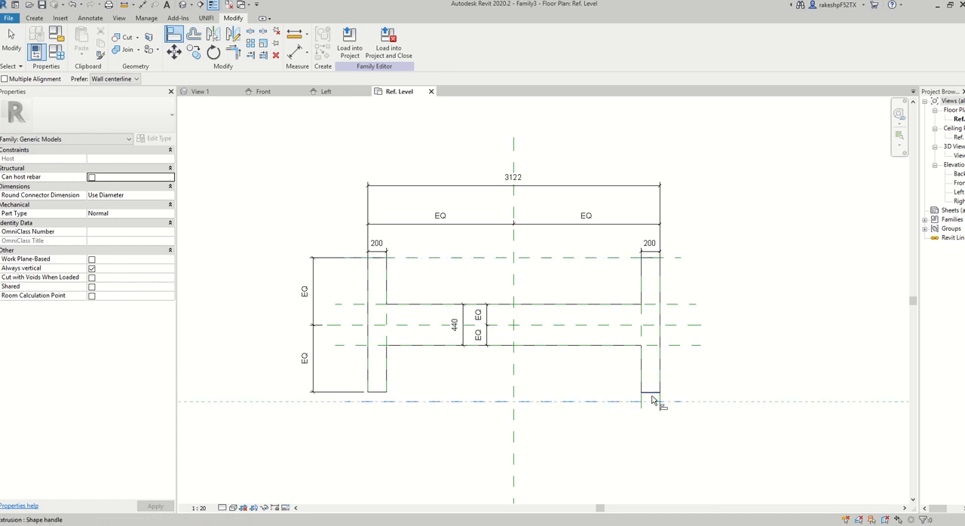
pyautogui.click(652, 393)
pyautogui.click(492, 420)
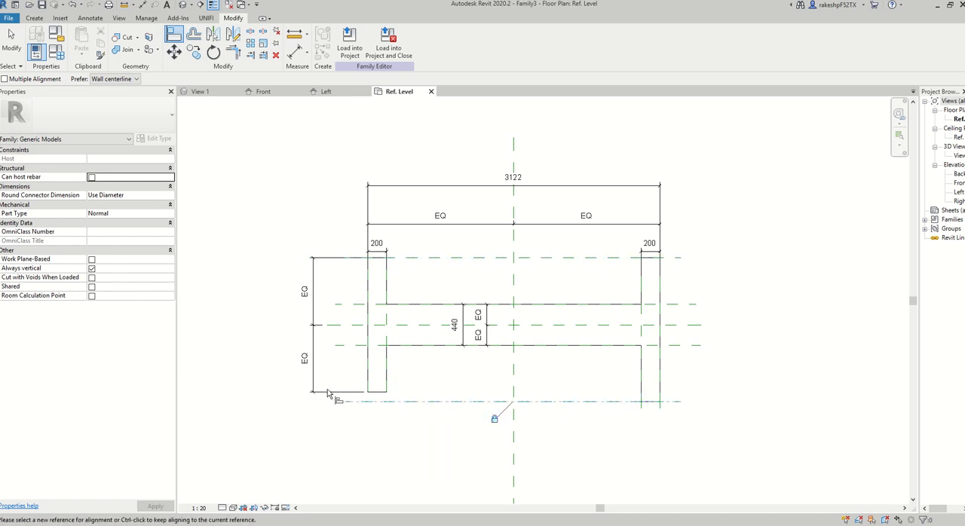
# Align the left flange's bottom edge to the lower horizontal reference plane, removing the conflicting equality constraints.
pyautogui.click(415, 401)
pyautogui.click(379, 393)
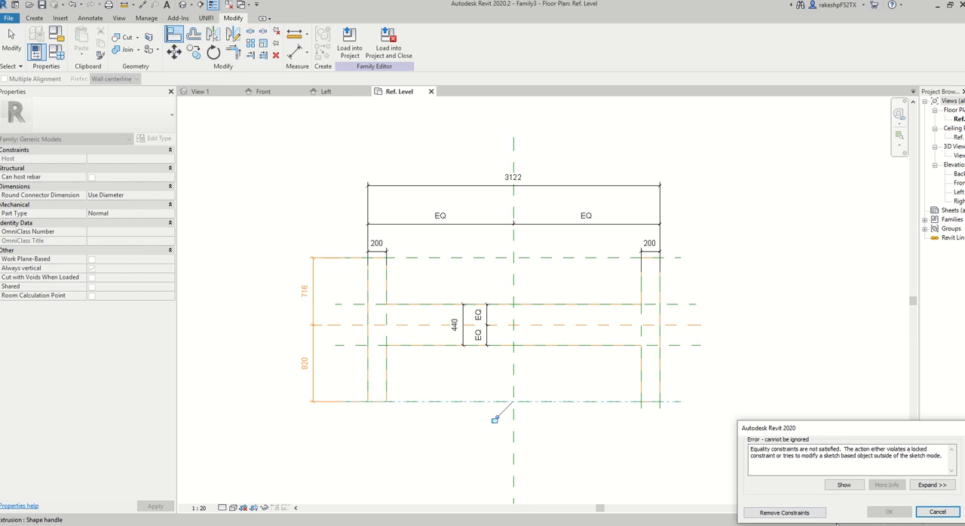
pyautogui.click(784, 513)
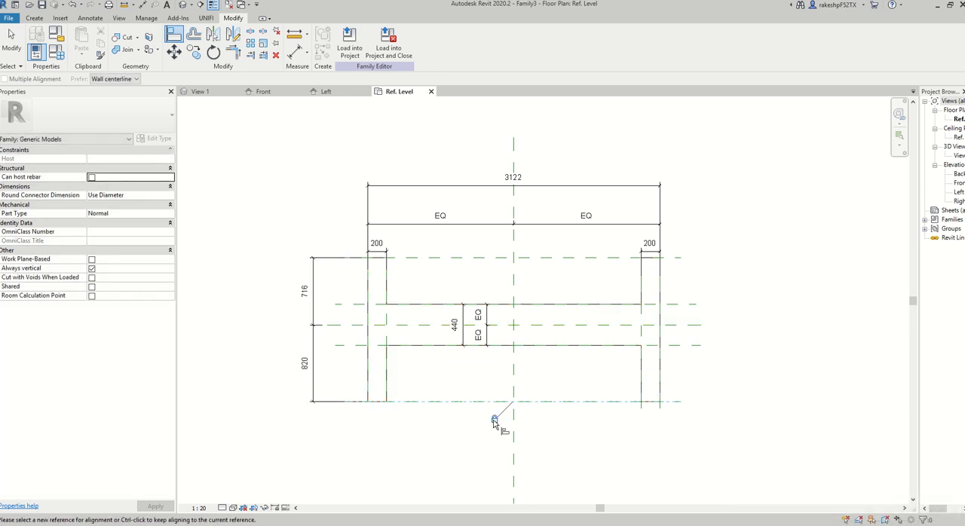
pyautogui.press('Escape')
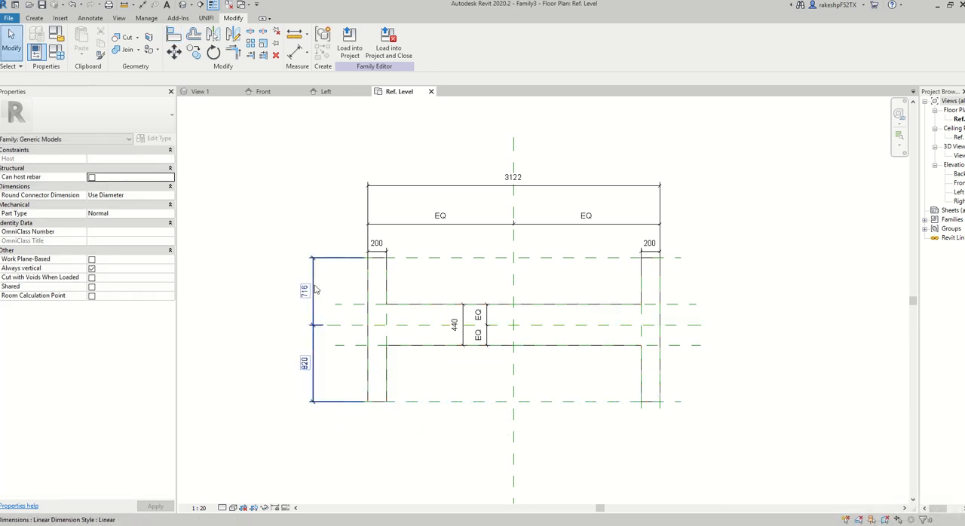
# Replace the left flange's vertical dimension with an equalized chain across the upper, centre and lower horizontal reference planes.
pyautogui.click(315, 290)
pyautogui.click(276, 55)
pyautogui.click(297, 52)
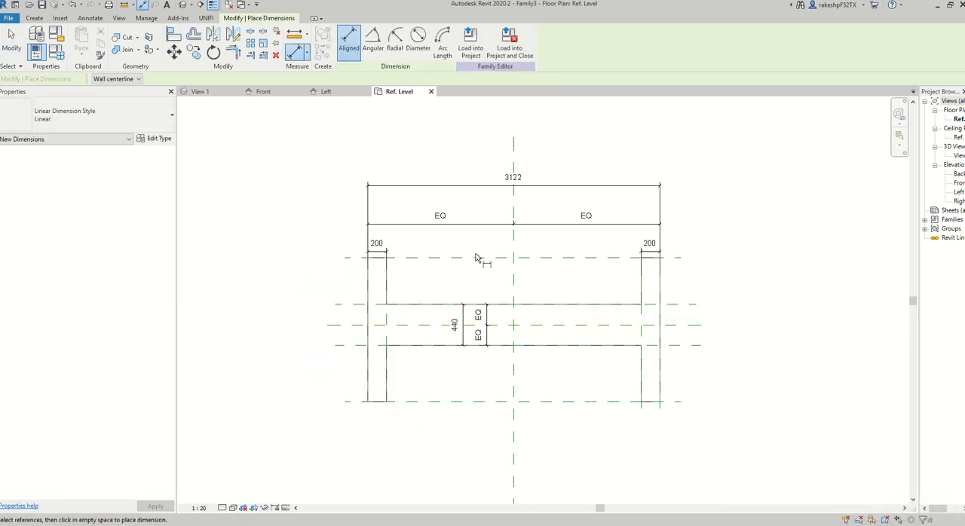
pyautogui.click(440, 258)
pyautogui.click(352, 325)
pyautogui.click(352, 401)
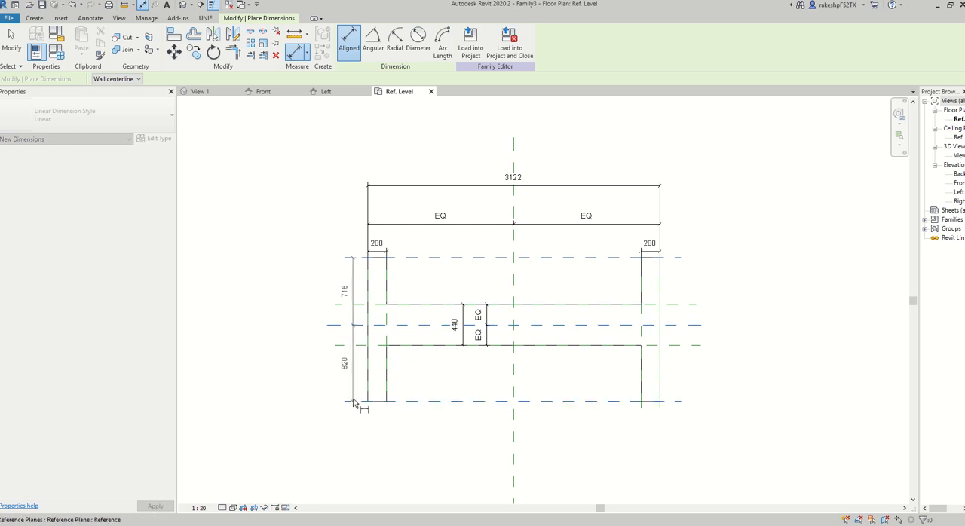
pyautogui.click(270, 354)
pyautogui.click(295, 332)
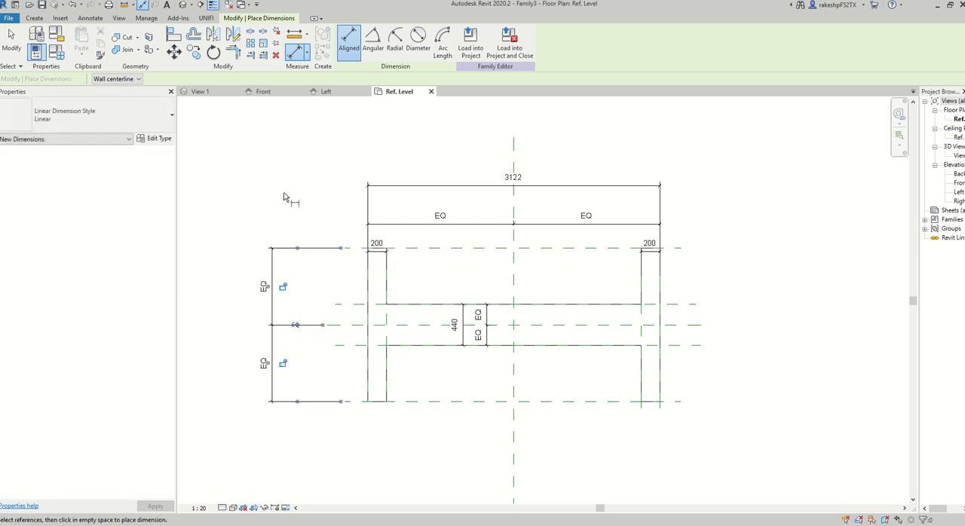
# Add an overall height dimension between the upper and lower reference planes, placed outside the vertical EQ dimension.
pyautogui.click(442, 251)
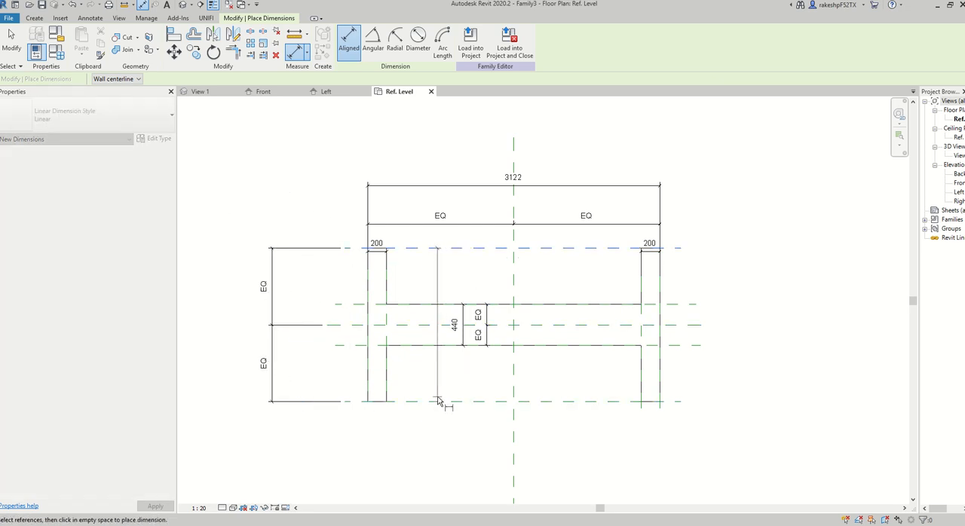
pyautogui.click(442, 400)
pyautogui.click(230, 425)
pyautogui.press('Escape')
pyautogui.press('Escape')
pyautogui.scroll(-4, 321, 167)
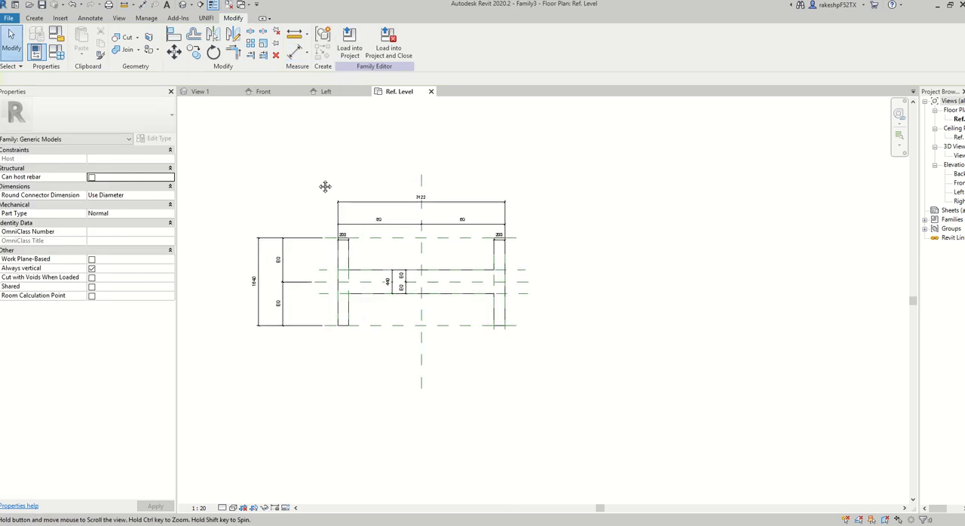
# Switch to the Beam Size image in Windows Photo Viewer to check the I-beam's H, B and T dimensions, and return to Revit.
pyautogui.hotkey('alt', 'Tab')
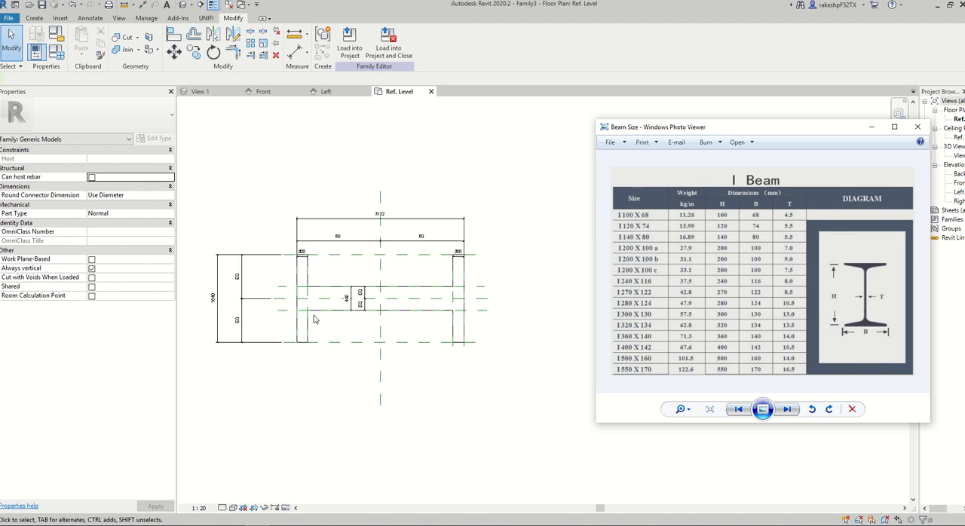
pyautogui.click(518, 348)
pyautogui.scroll(4, 282, 197)
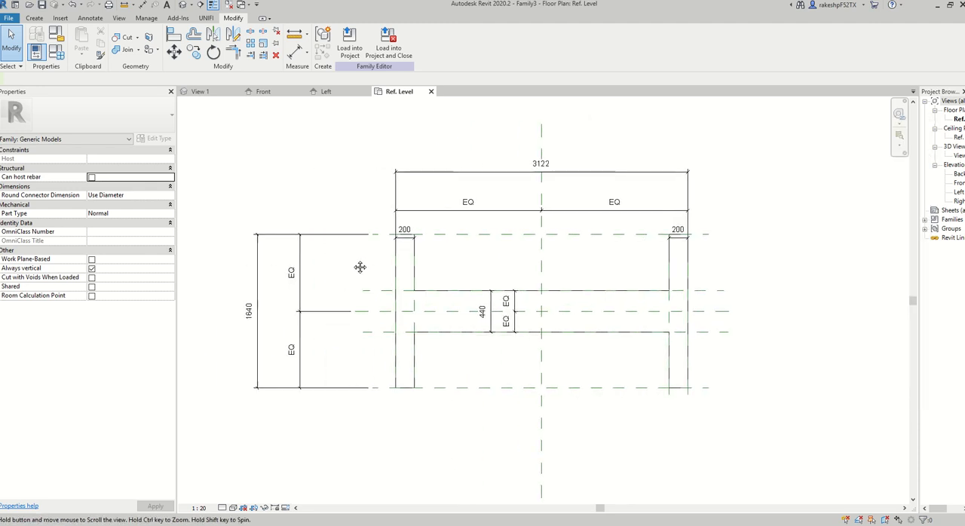
# Label the overall width dimension with a new instance parameter named H.
pyautogui.click(433, 186)
pyautogui.click(445, 41)
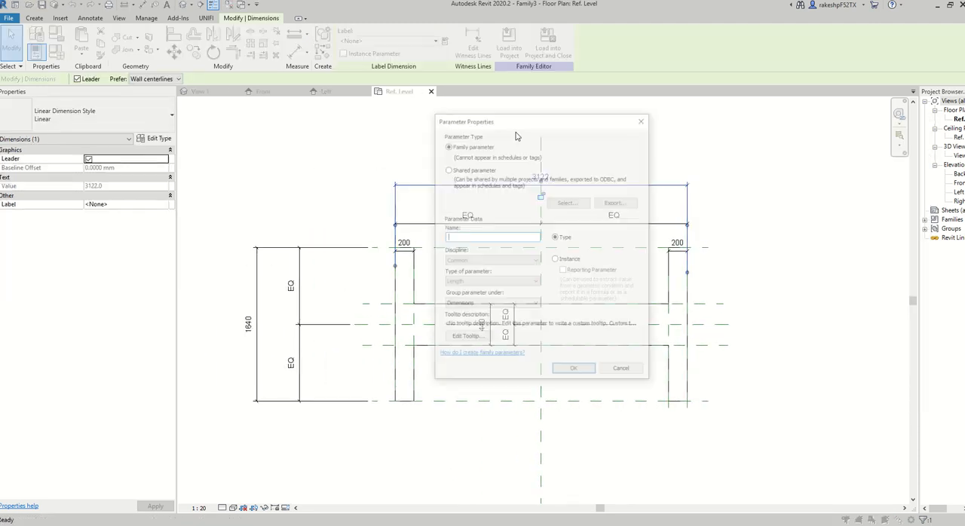
pyautogui.click(555, 259)
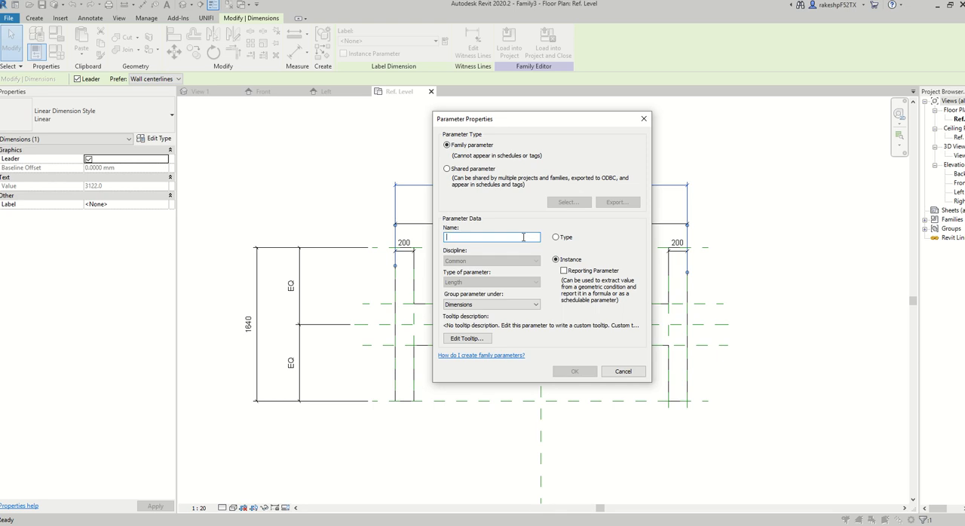
pyautogui.click(574, 371)
# Label the overall height dimension with a new instance parameter named B.
pyautogui.click(249, 324)
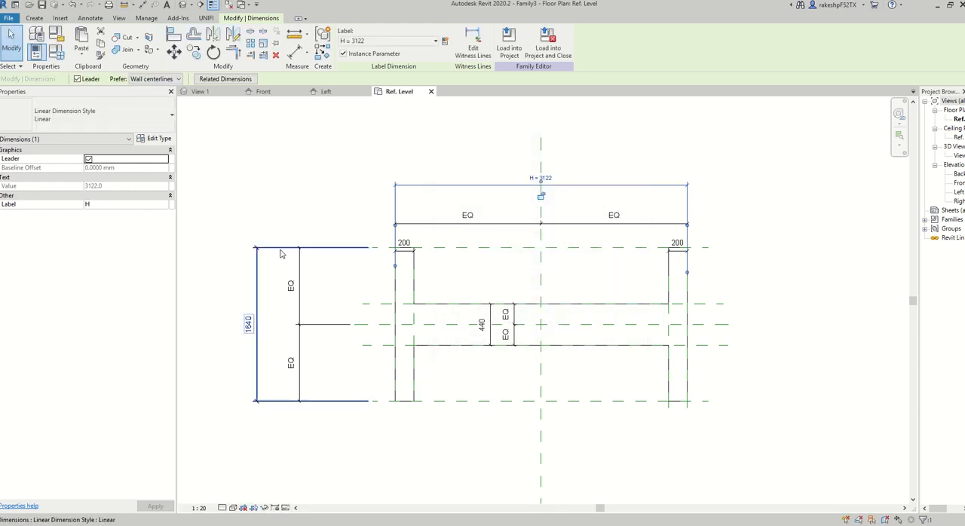
pyautogui.click(445, 42)
pyautogui.click(556, 259)
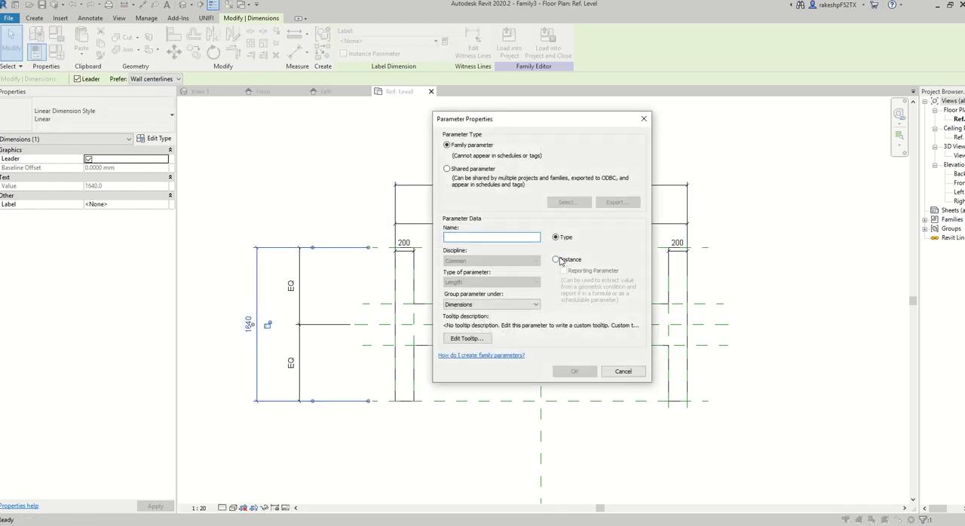
pyautogui.click(519, 237)
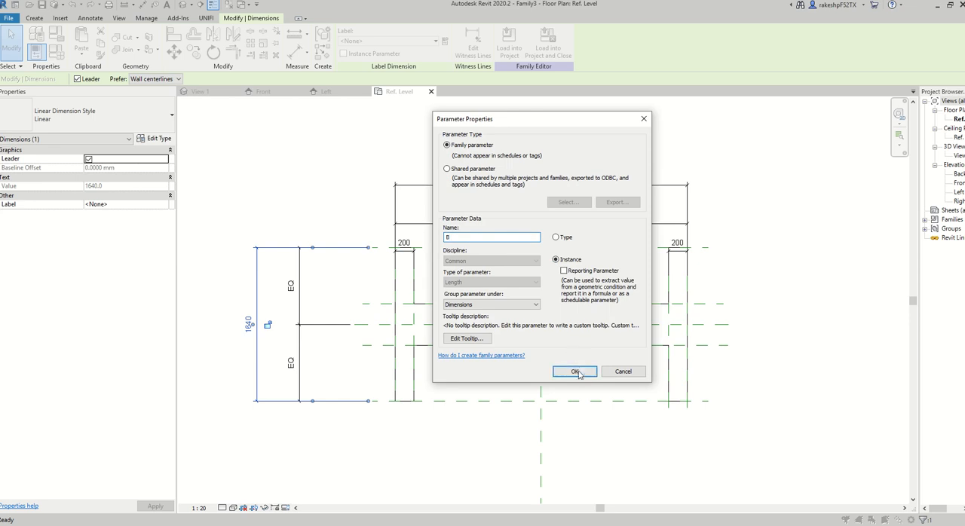
pyautogui.click(574, 371)
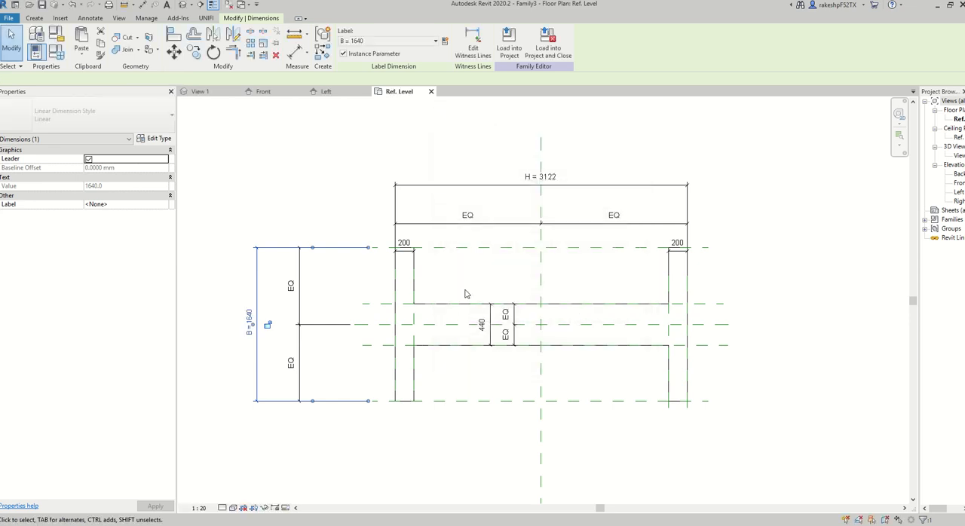
# Label the left flange's thickness dimension with a new instance parameter named T.
pyautogui.click(404, 256)
pyautogui.click(445, 41)
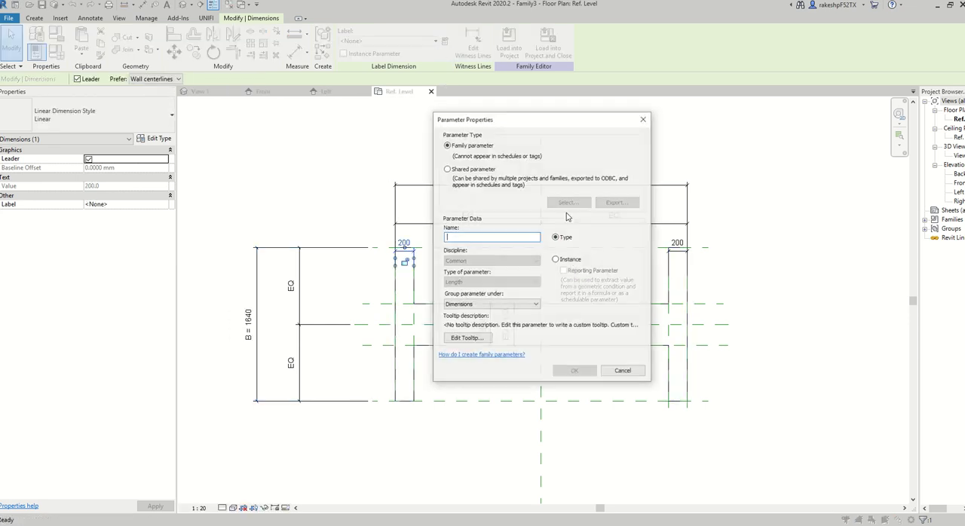
pyautogui.click(556, 260)
pyautogui.click(522, 238)
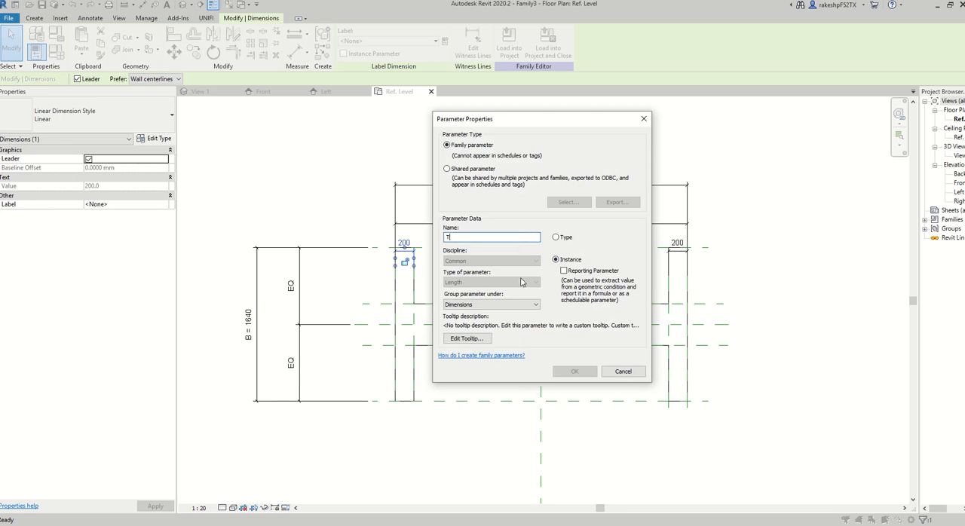
pyautogui.click(574, 371)
pyautogui.click(630, 275)
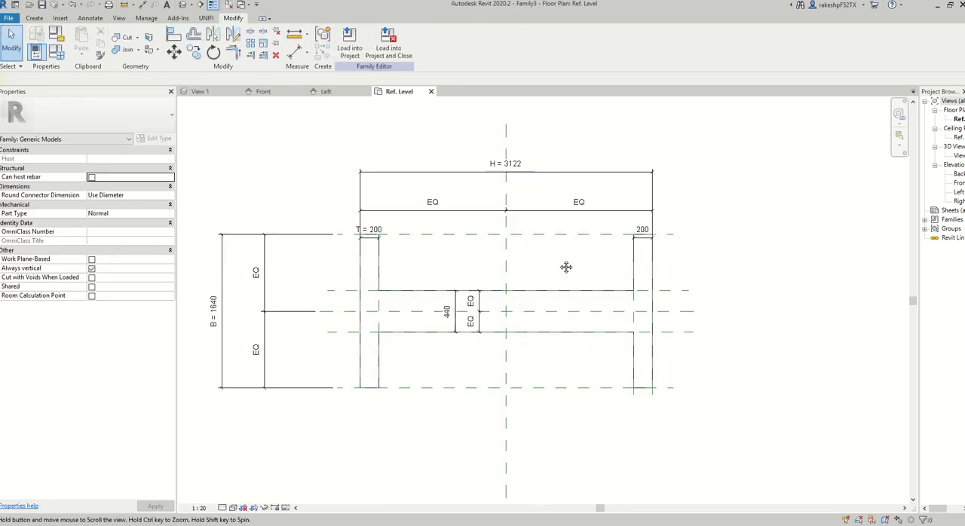
# Assign the existing parameter T to the right flange's thickness dimension.
pyautogui.click(642, 243)
pyautogui.click(643, 252)
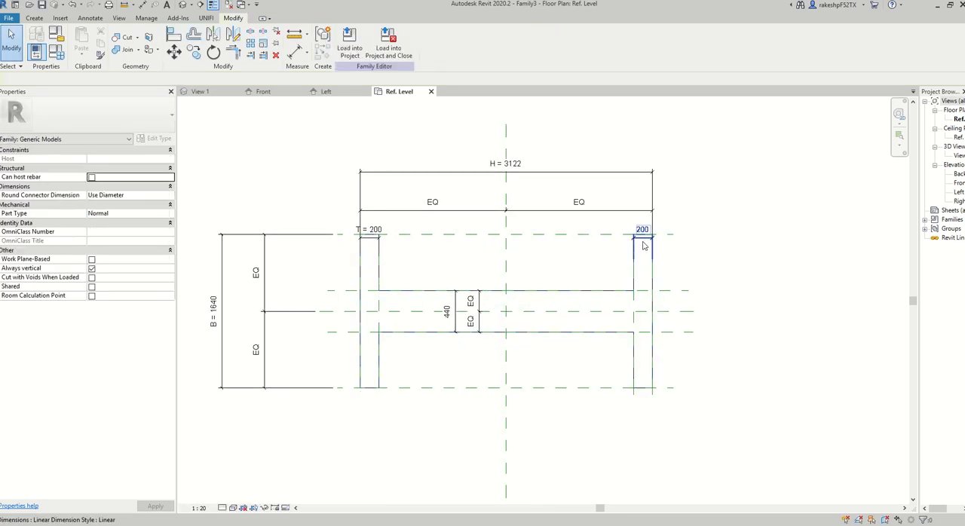
pyautogui.click(642, 240)
pyautogui.click(405, 41)
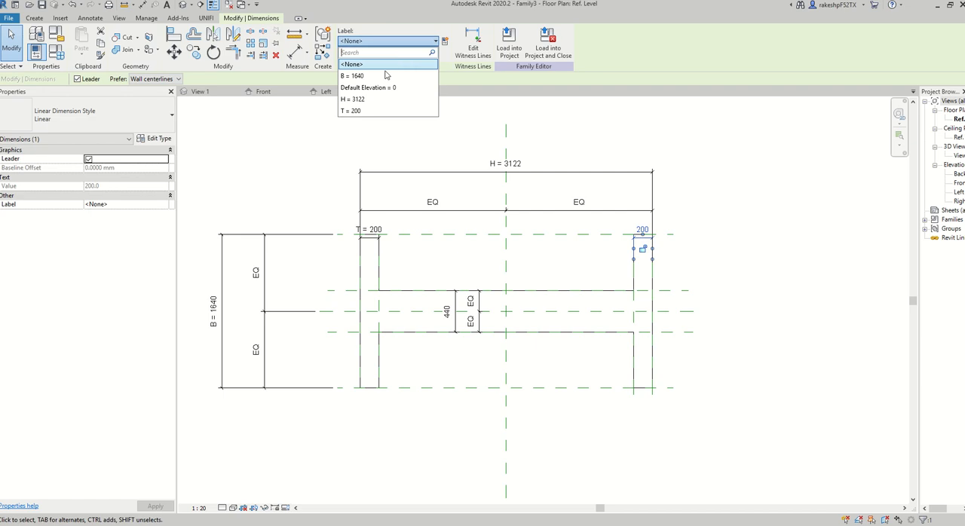
pyautogui.click(373, 113)
pyautogui.click(284, 159)
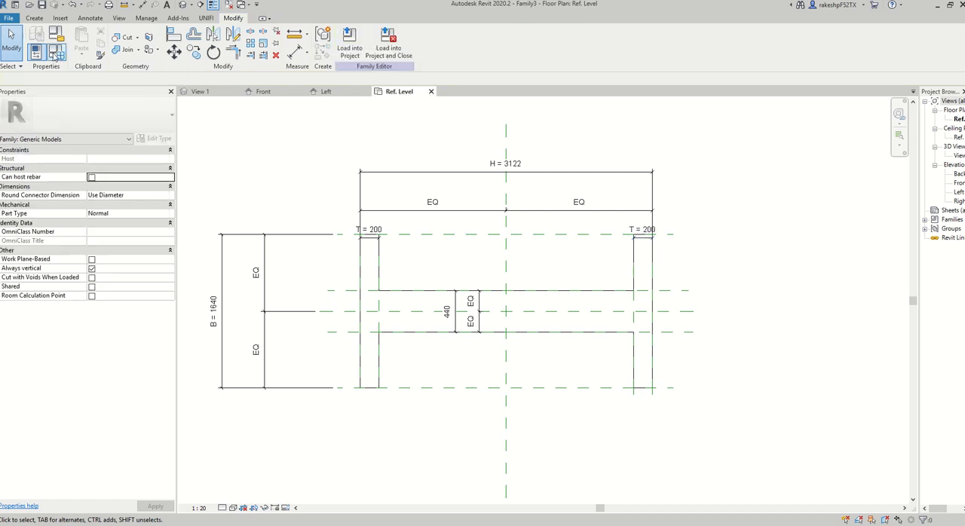
# Set parameter B to 68 in the family types and apply it to the profile.
pyautogui.click(55, 56)
pyautogui.press('Escape')
pyautogui.scroll(-2, 364, 134)
pyautogui.moveTo(371, 139); pyautogui.dragTo(316, 146, button='middle')
pyautogui.click(57, 58)
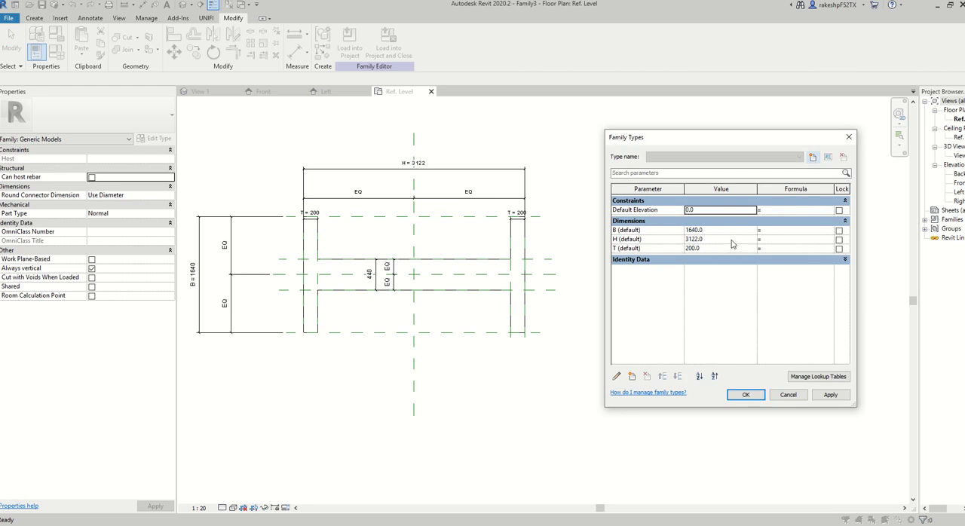
pyautogui.click(731, 230)
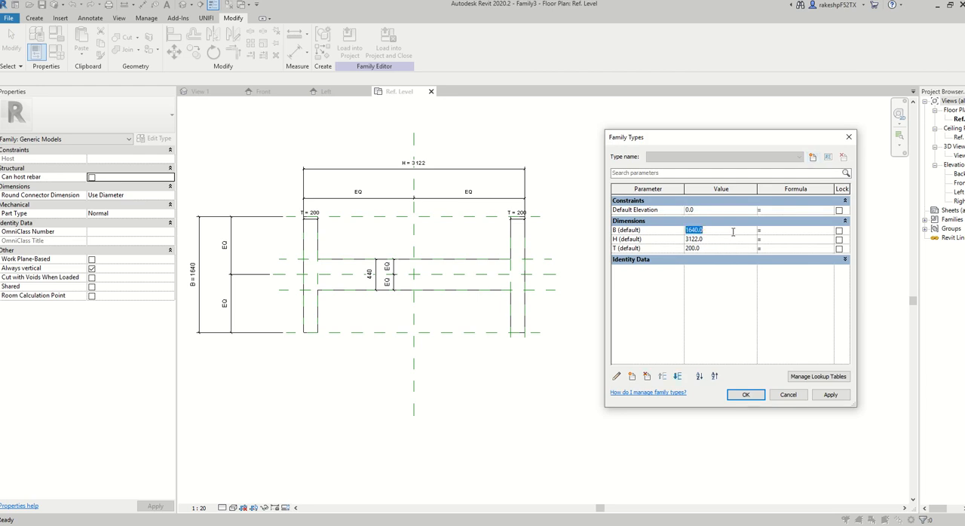
pyautogui.click(830, 395)
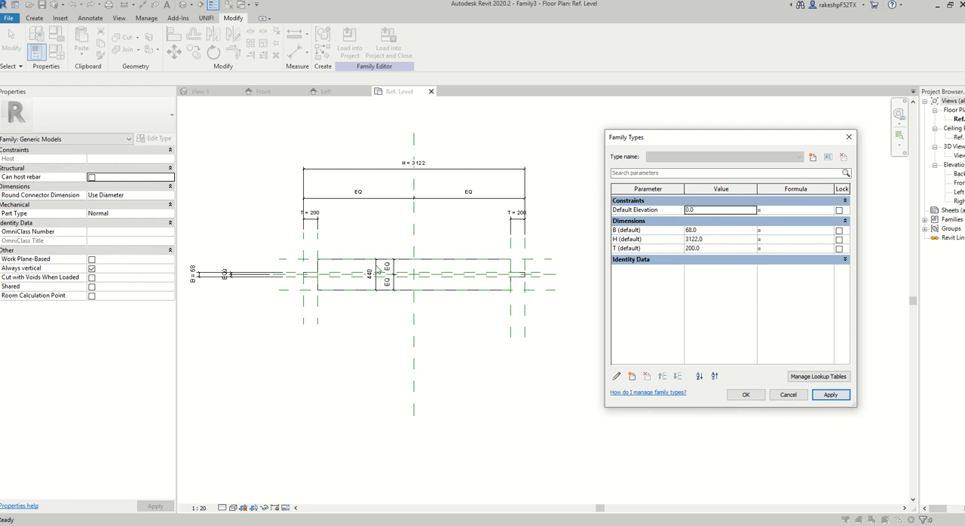
pyautogui.click(748, 396)
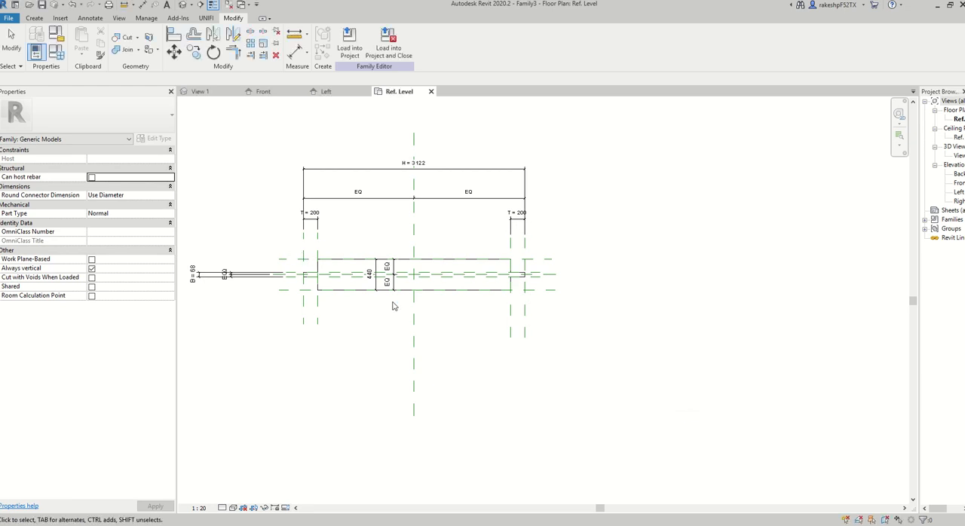
# Assign the existing parameter T to the web's 440 mm thickness dimension.
pyautogui.click(376, 287)
pyautogui.click(392, 41)
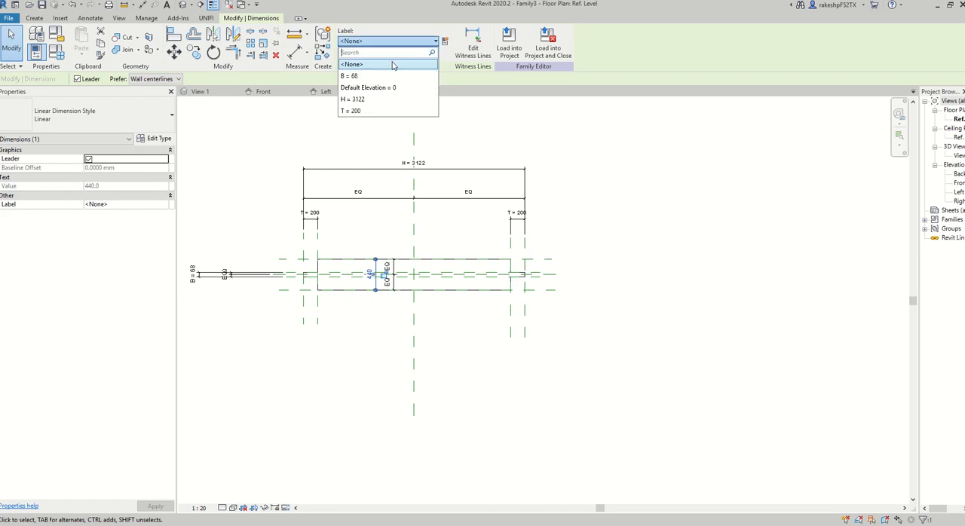
pyautogui.click(372, 112)
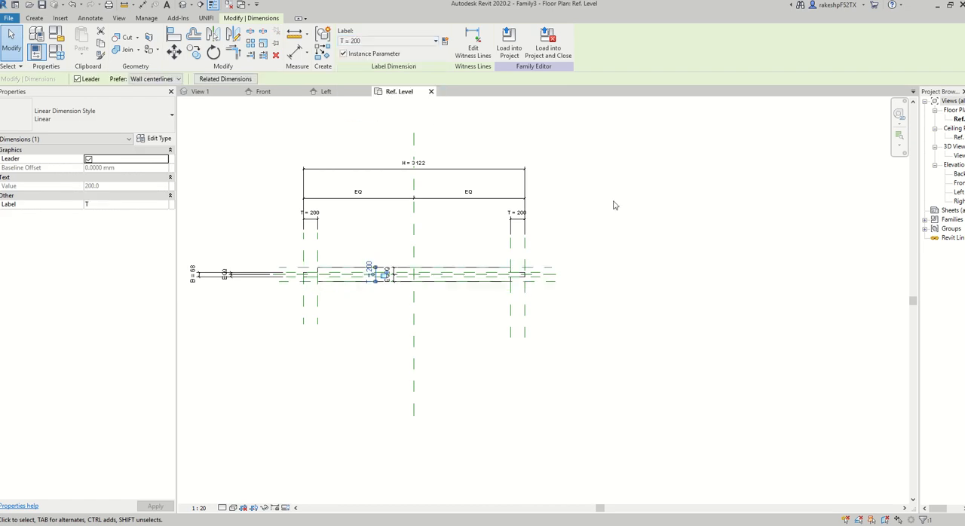
pyautogui.click(661, 230)
# Set parameter T to 4.5 and parameter H to 100 in the family types and apply both values.
pyautogui.click(56, 54)
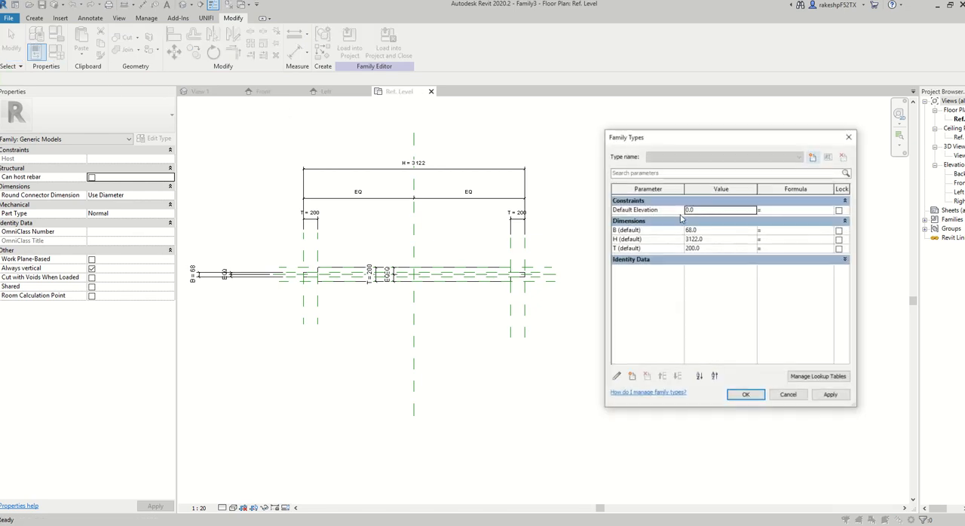
pyautogui.click(720, 249)
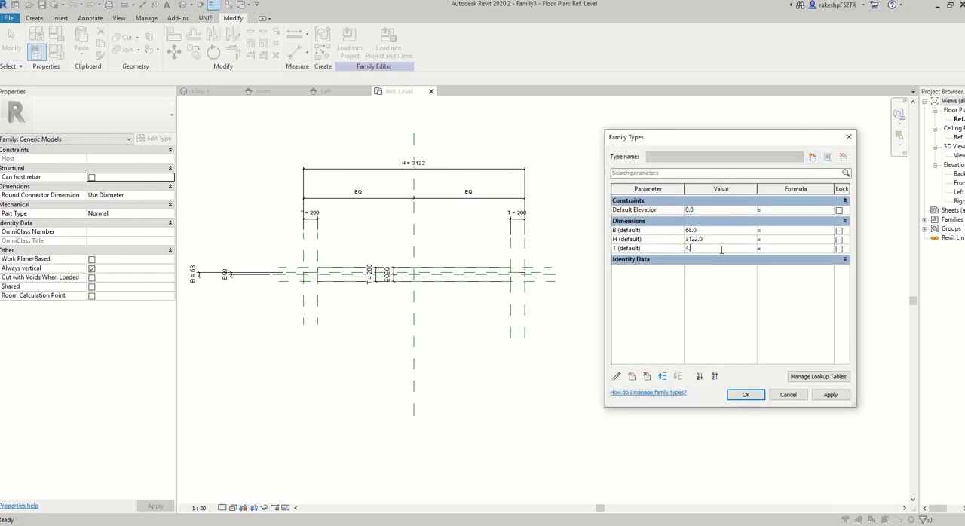
pyautogui.click(830, 395)
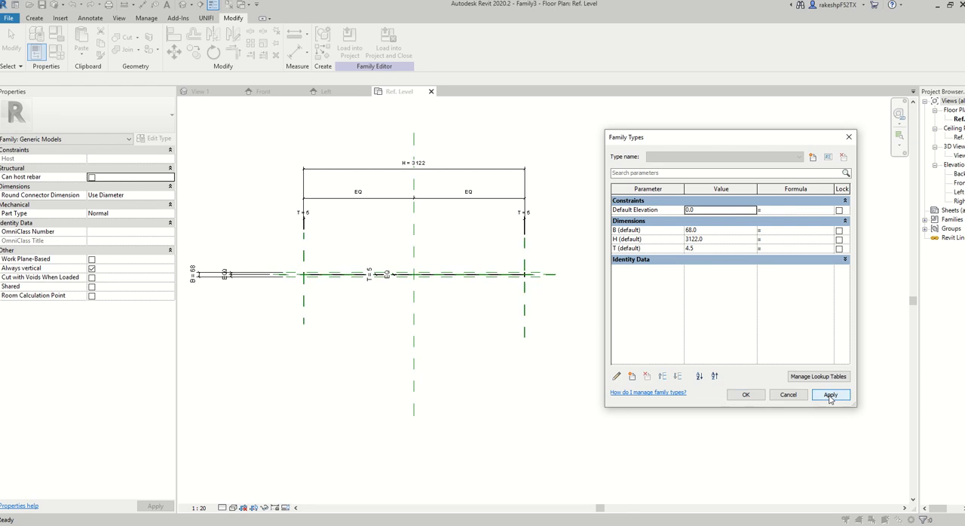
pyautogui.click(720, 240)
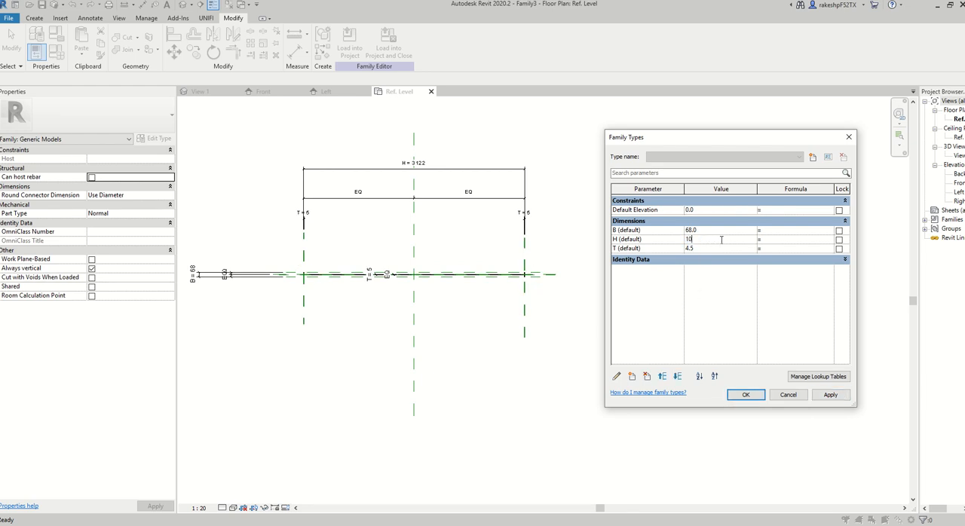
pyautogui.click(830, 395)
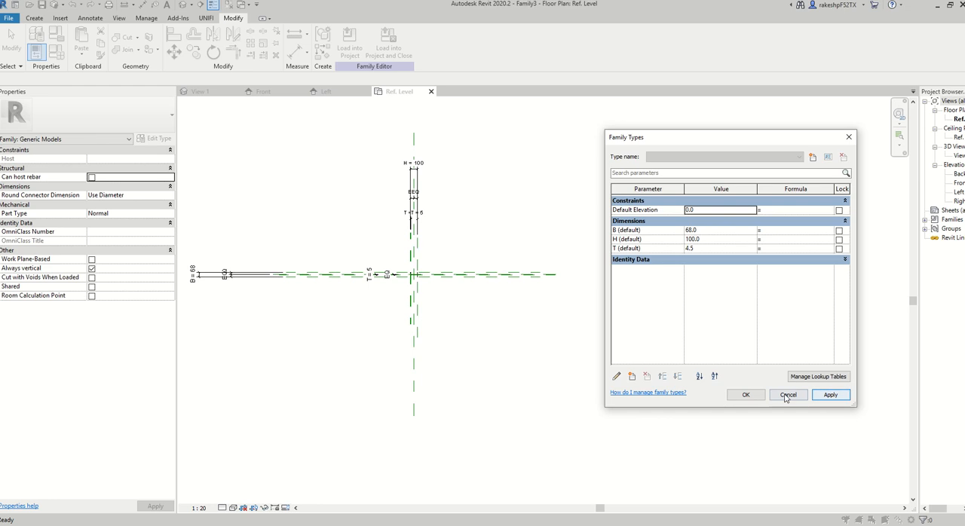
pyautogui.click(743, 395)
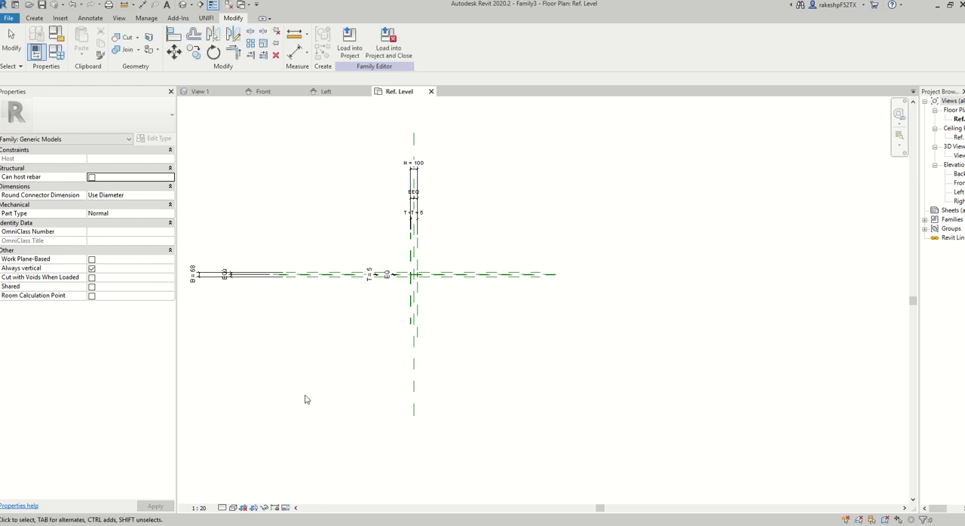
# Change the Ref. Level plan view's scale to 1:10.
pyautogui.click(223, 508)
pyautogui.click(198, 508)
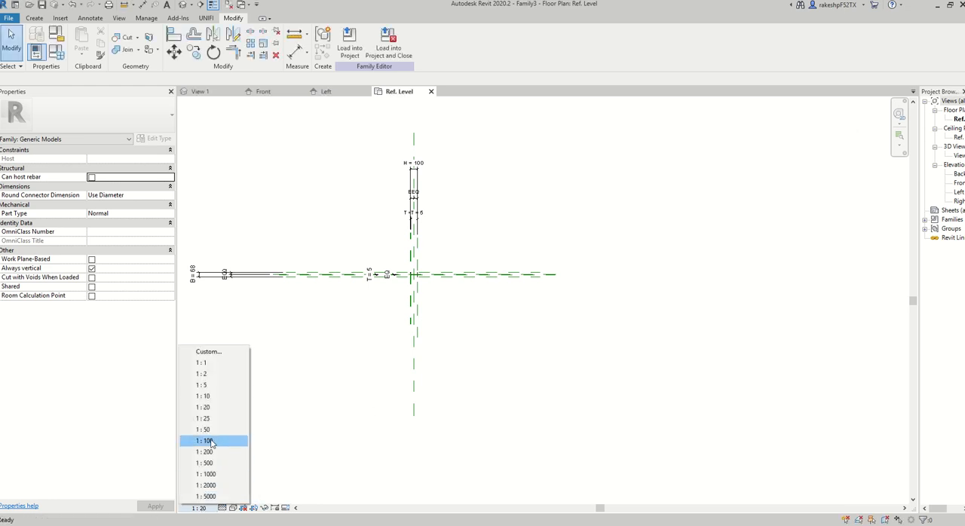
pyautogui.click(216, 396)
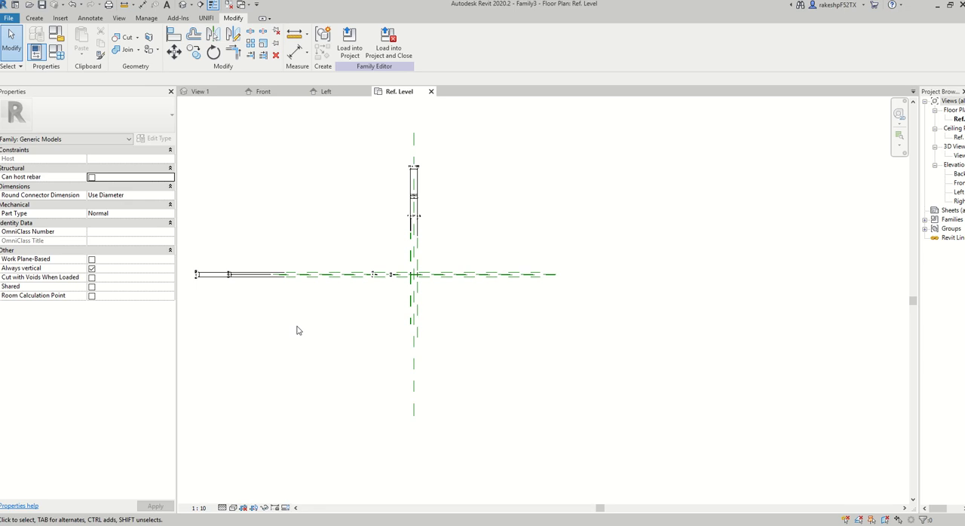
# Copy all sketch lines of the existing extrusion's I-profile to the clipboard and leave its sketch without editing it.
pyautogui.scroll(5, 379, 264)
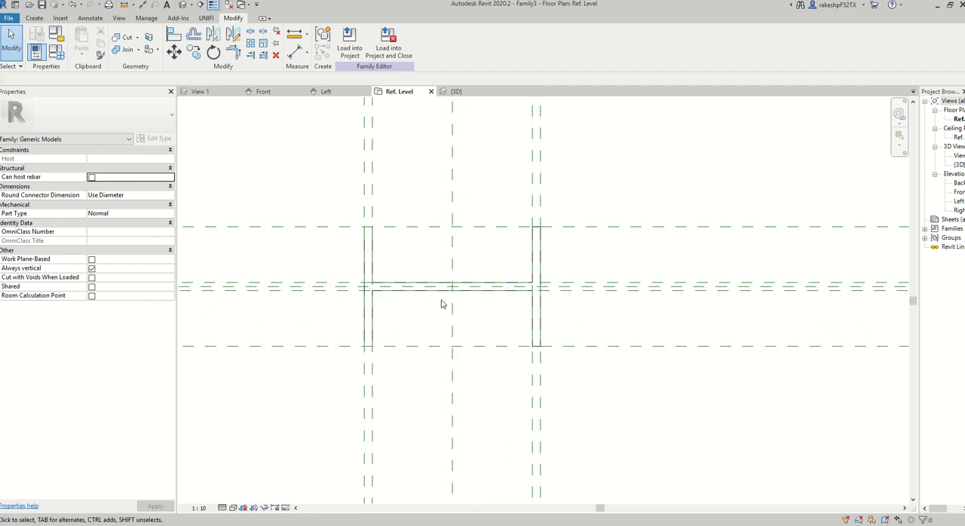
pyautogui.click(484, 296)
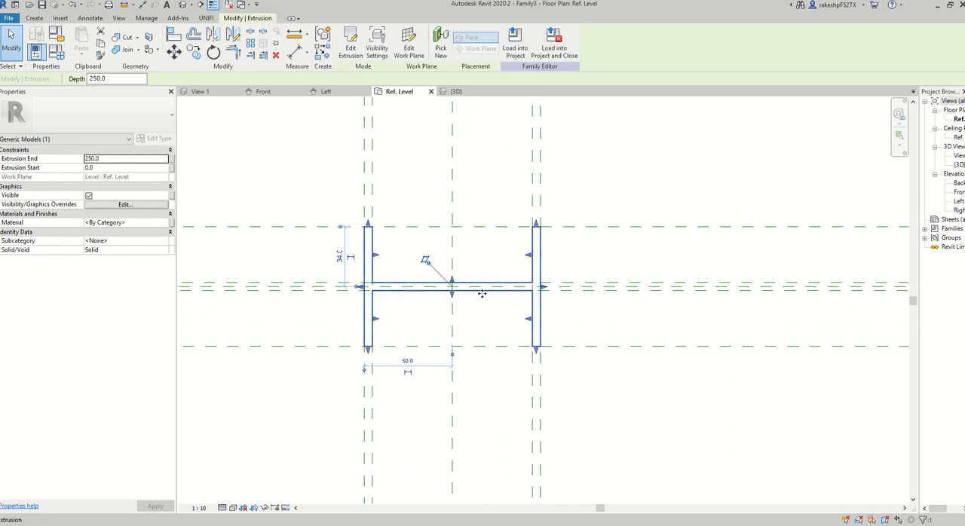
pyautogui.click(351, 41)
pyautogui.moveTo(301, 178)
pyautogui.mouseDown()
pyautogui.moveTo(602, 401)
pyautogui.moveTo(517, 375)
pyautogui.mouseUp()
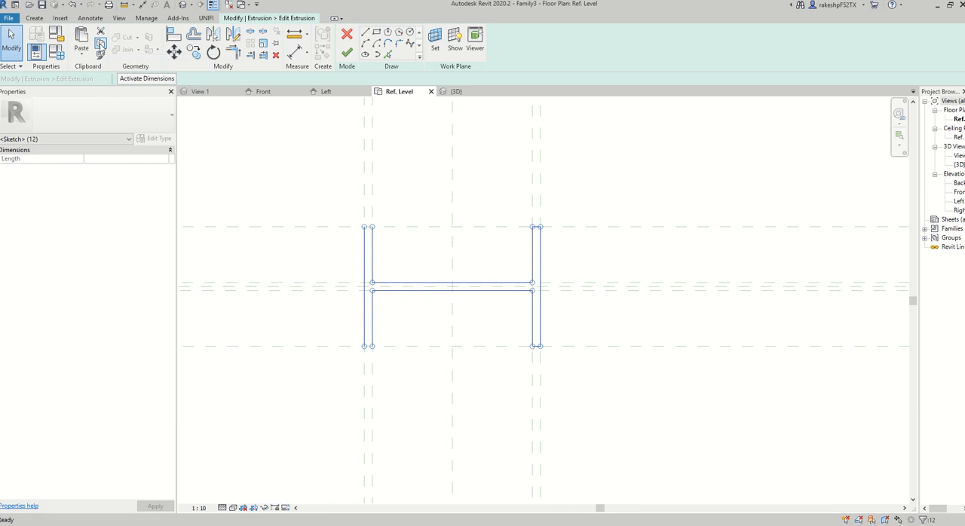
pyautogui.click(100, 43)
pyautogui.click(347, 52)
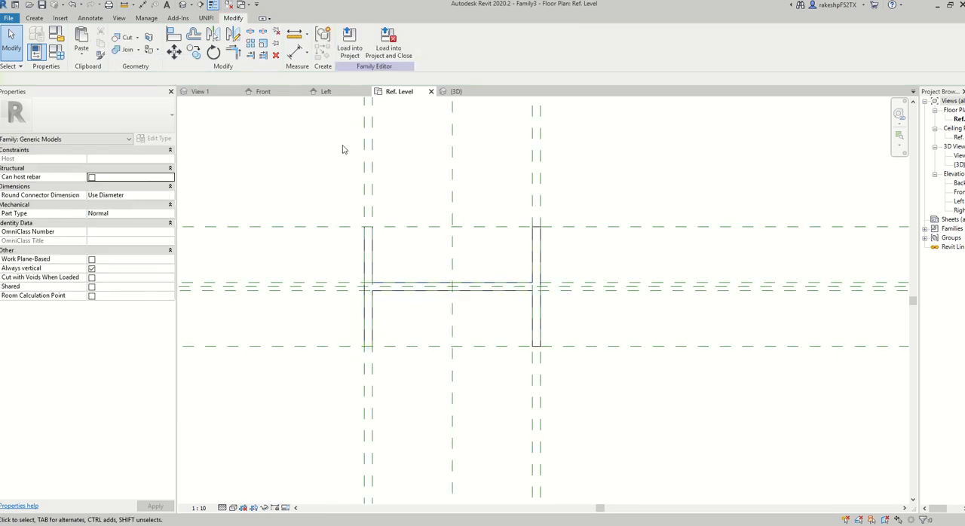
# Start a new extrusion in the Left elevation and paste the copied I-profile sketch above the reference level, near the centre plane.
pyautogui.scroll(-1, 382, 219)
pyautogui.scroll(-1, 382, 219)
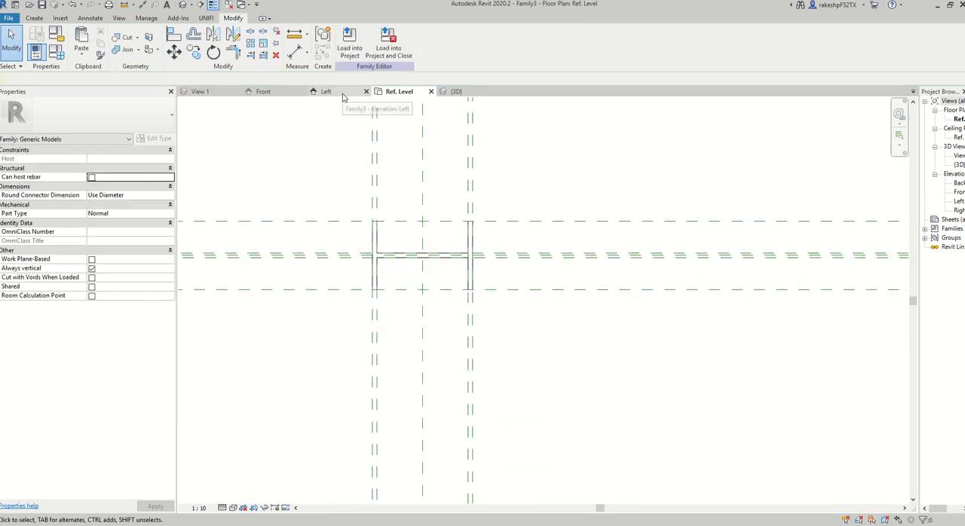
pyautogui.click(343, 97)
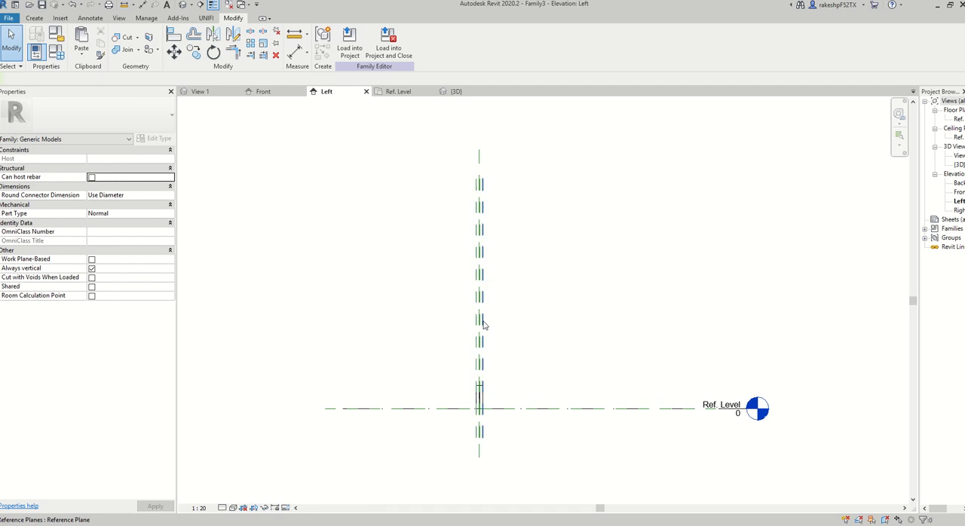
pyautogui.scroll(3, 482, 385)
pyautogui.moveTo(515, 382); pyautogui.dragTo(571, 387, button='middle')
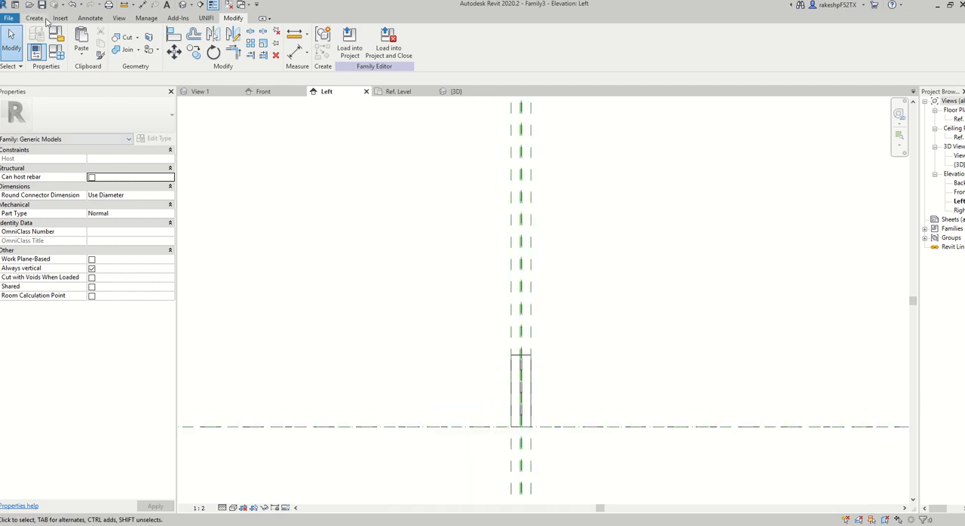
pyautogui.click(34, 18)
pyautogui.click(74, 47)
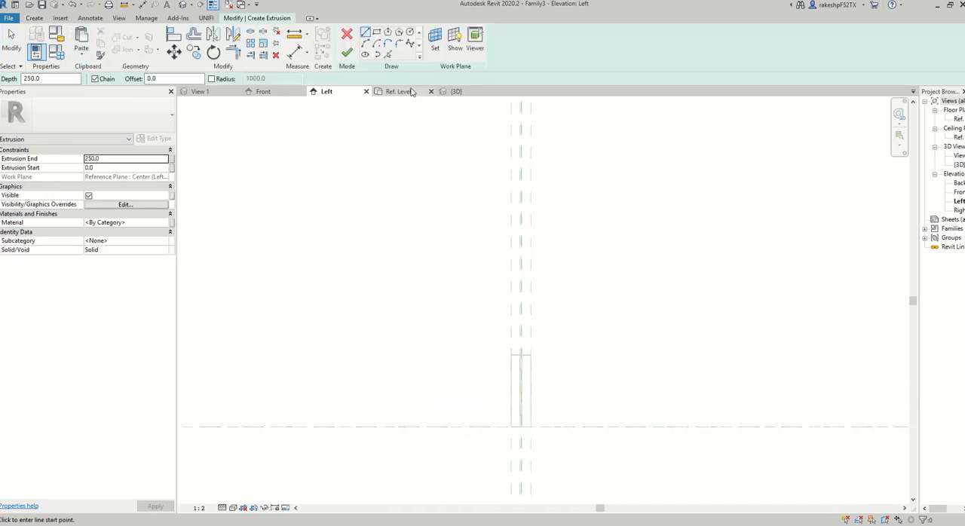
pyautogui.click(80, 39)
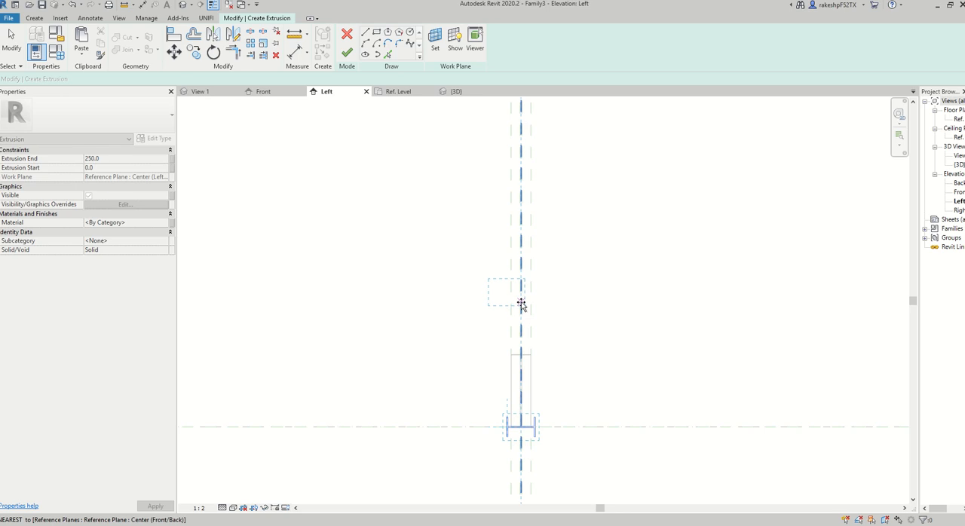
pyautogui.scroll(4, 532, 291)
pyautogui.click(534, 294)
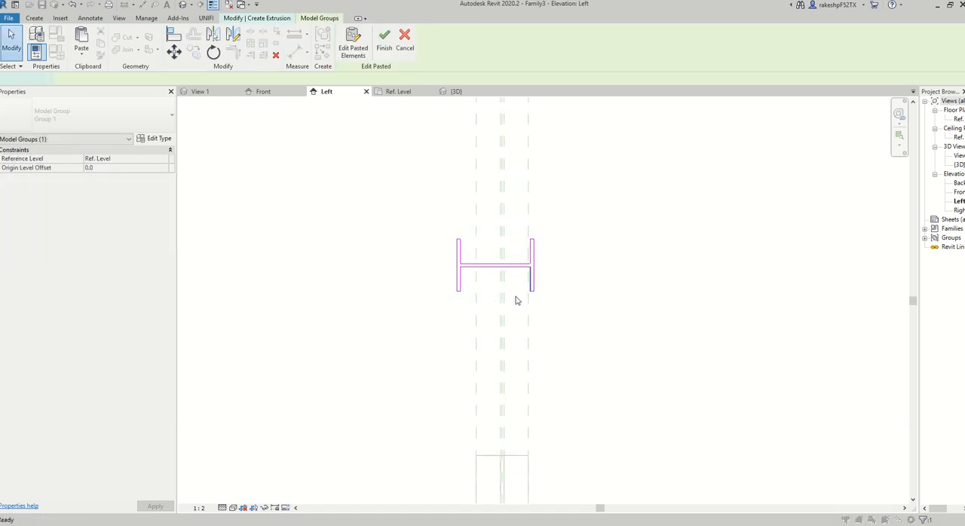
# Rotate the pasted profile sketch by 90 degrees so its web stands vertically.
pyautogui.click(213, 54)
pyautogui.click(396, 216)
pyautogui.write('90')
pyautogui.press('Return')
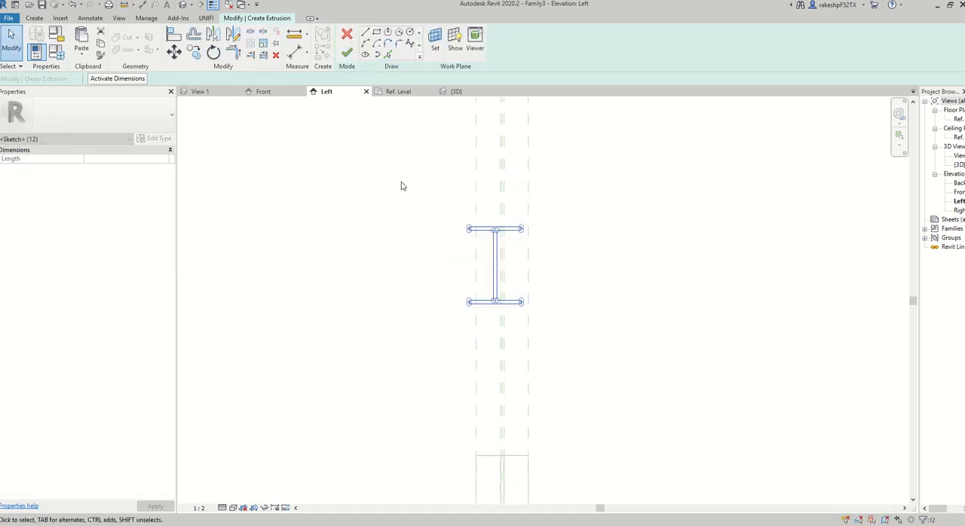
pyautogui.scroll(5, 527, 256)
pyautogui.click(541, 261)
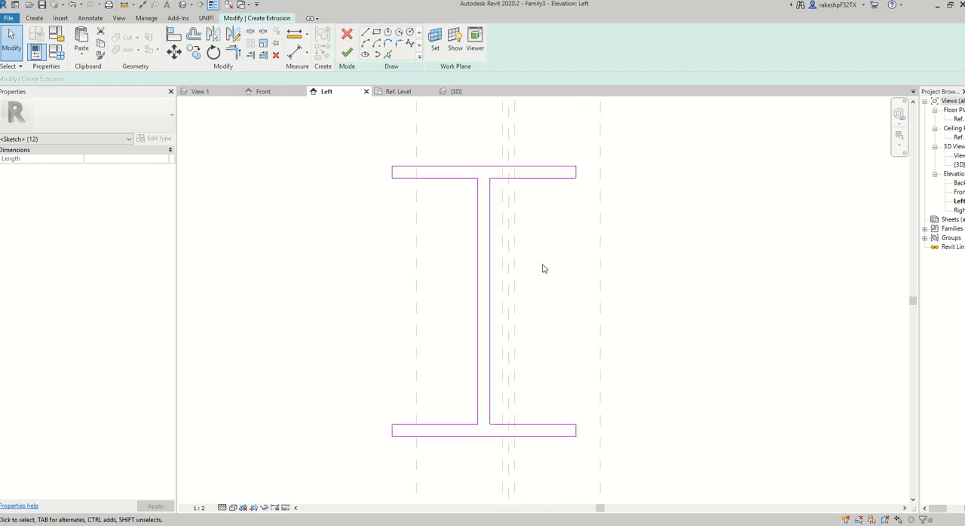
# Move the whole profile sketch sideways so its flange ends line up with the outer vertical reference planes.
pyautogui.moveTo(360, 136); pyautogui.dragTo(600, 451)
pyautogui.click(173, 50)
pyautogui.scroll(4, 581, 173)
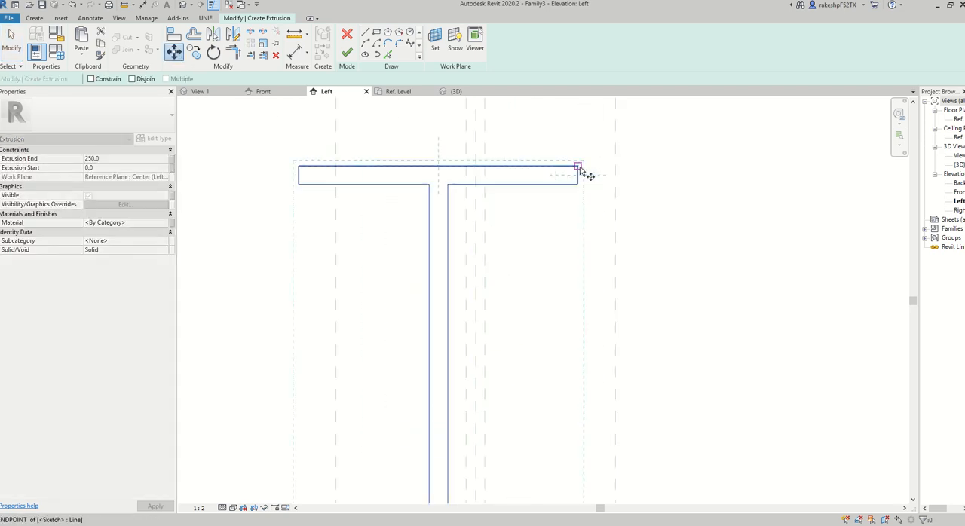
pyautogui.click(577, 177)
pyautogui.click(623, 179)
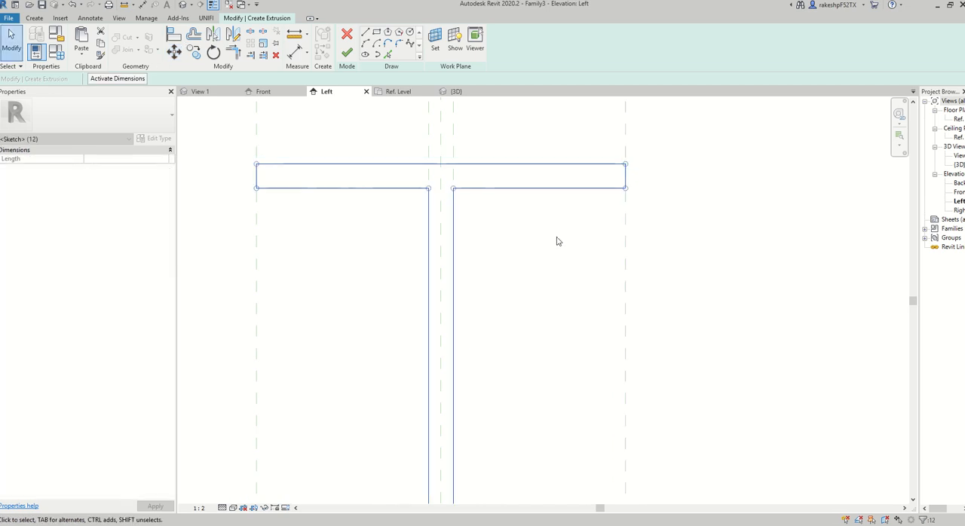
pyautogui.scroll(-3, 565, 249)
pyautogui.click(571, 260)
pyautogui.click(299, 58)
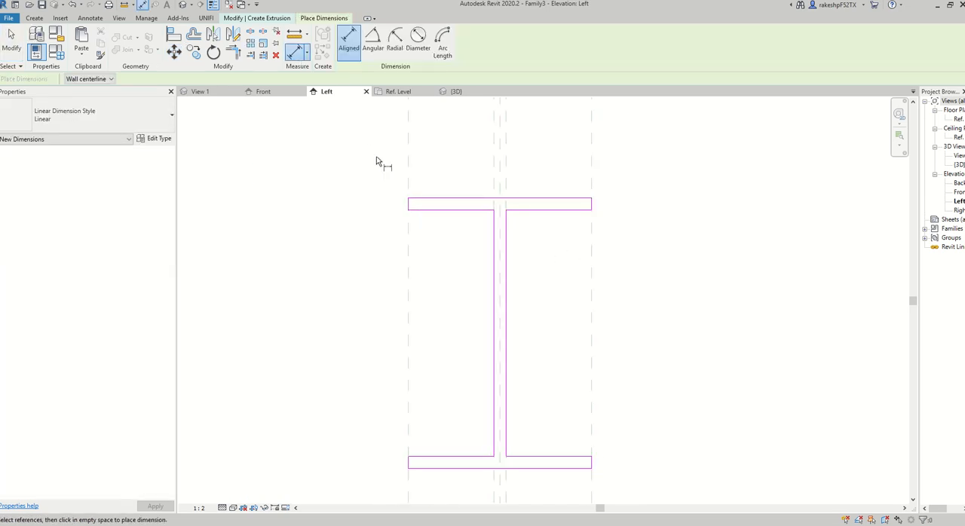
pyautogui.scroll(1, 412, 177)
pyautogui.press('Escape')
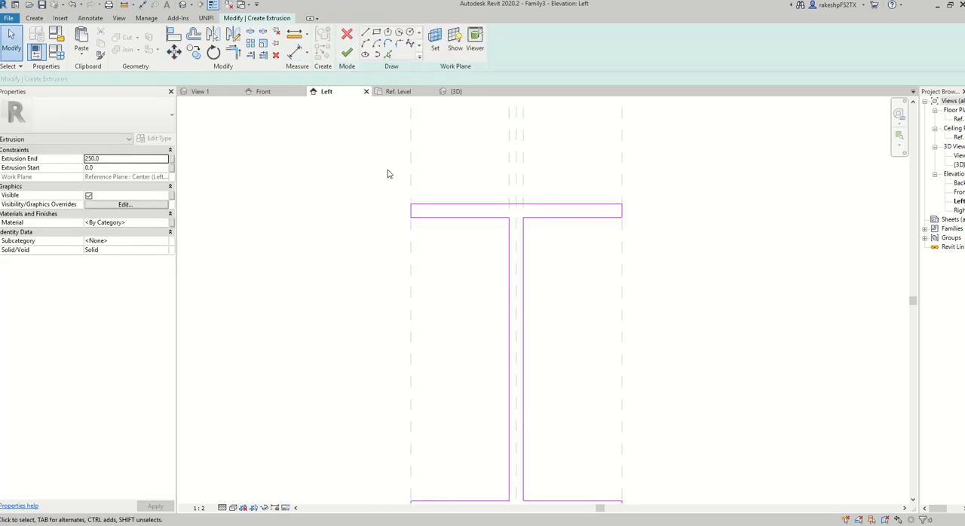
pyautogui.scroll(-6, 362, 171)
pyautogui.moveTo(346, 177); pyautogui.dragTo(375, 236, button='middle')
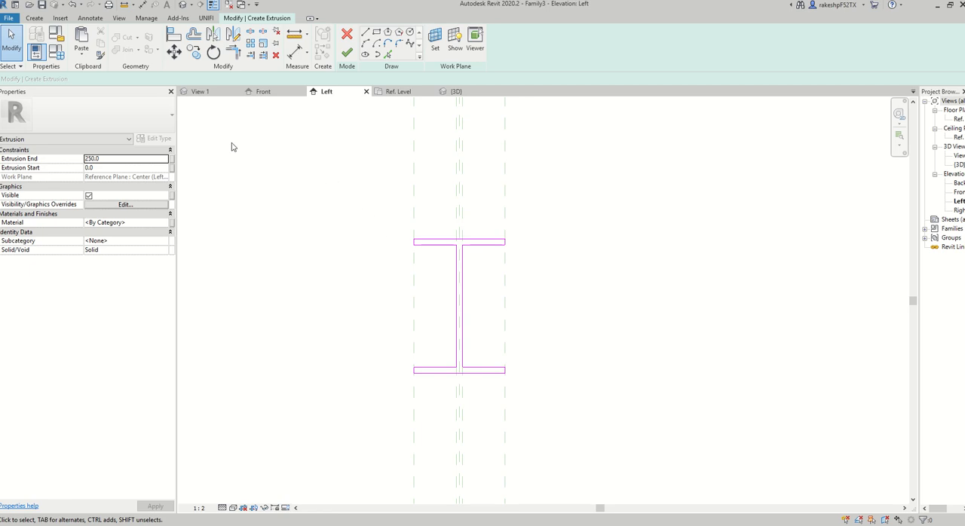
# Draw two vertical reference planes, one on each side of the I-profile just outside its flanges.
pyautogui.click(34, 18)
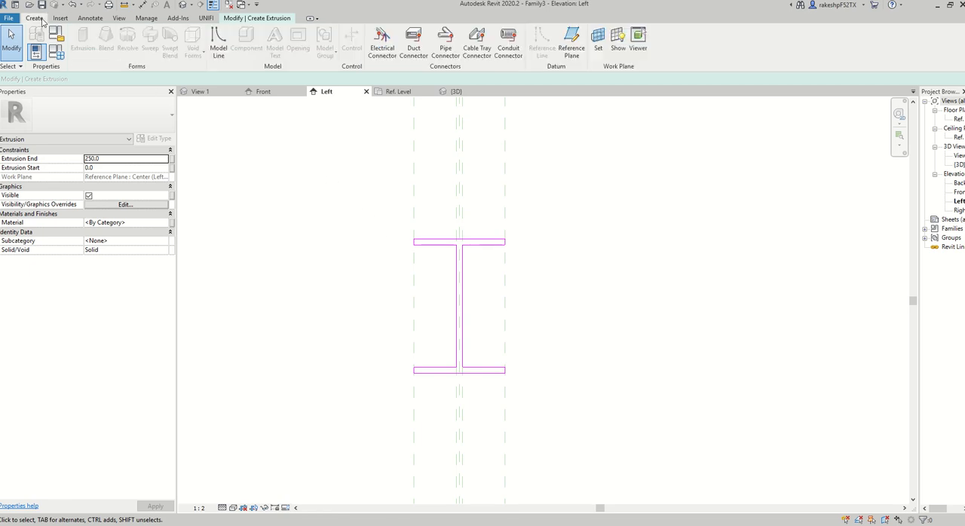
pyautogui.click(571, 43)
pyautogui.click(397, 379)
pyautogui.click(398, 220)
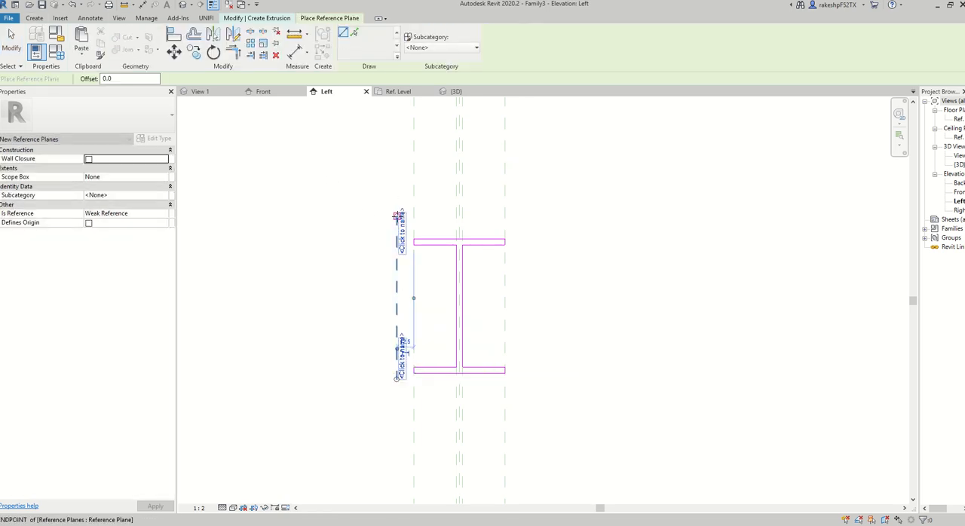
pyautogui.click(512, 379)
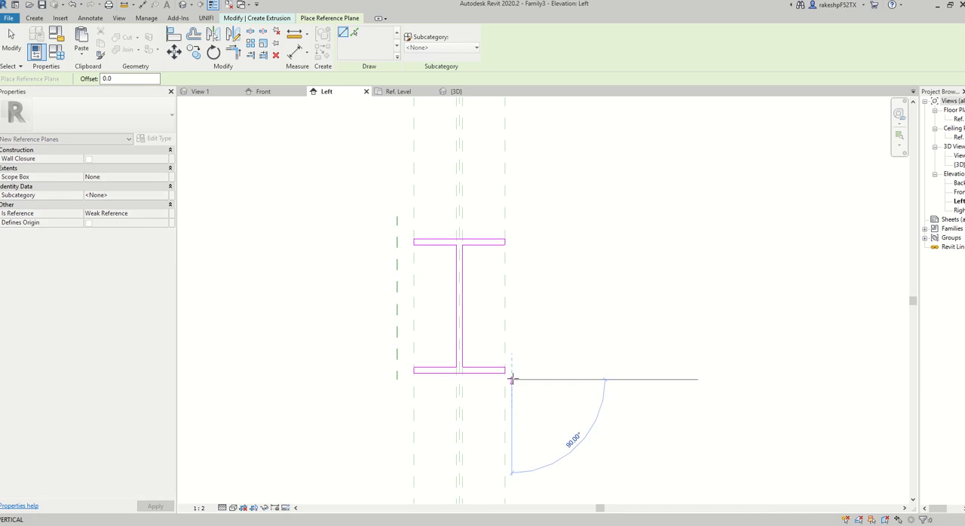
pyautogui.click(512, 220)
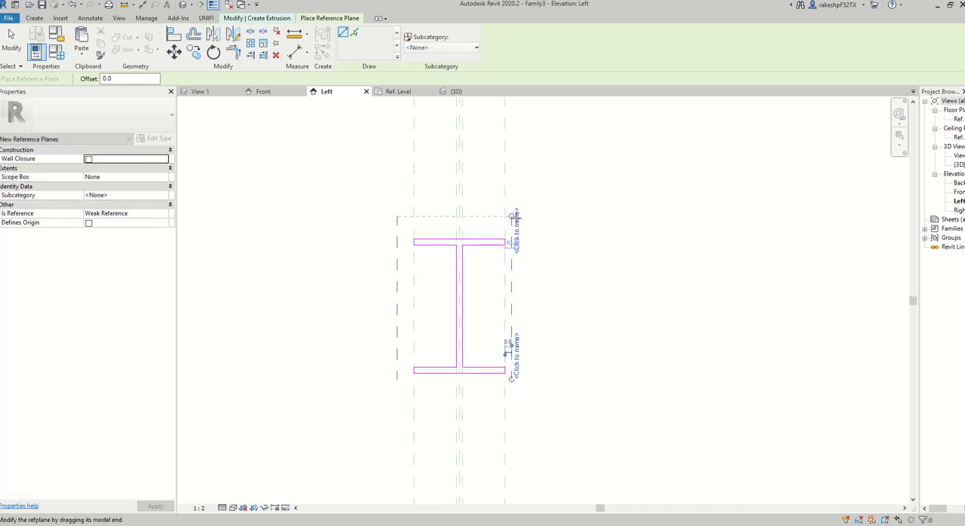
# Draw two horizontal reference planes at the profile's upper end, one above the top flange and one running through it.
pyautogui.click(377, 228)
pyautogui.click(537, 227)
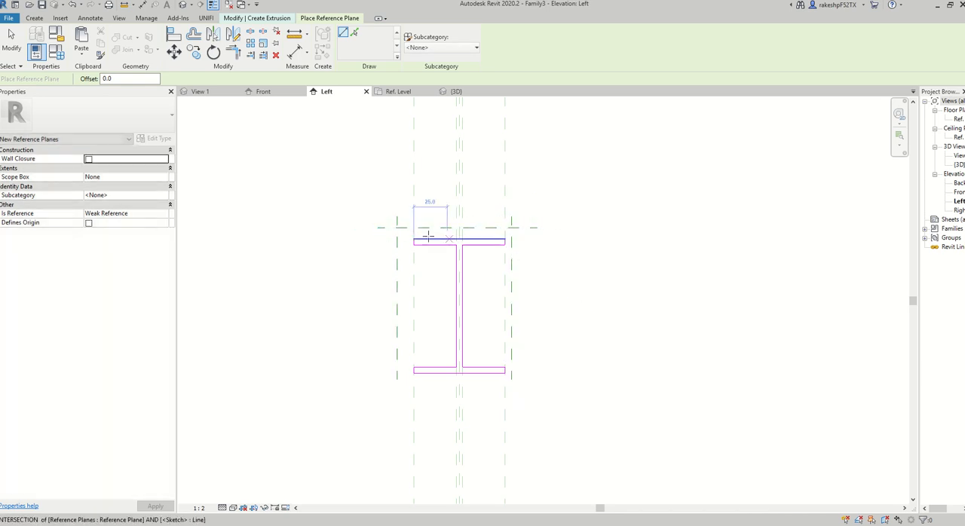
pyautogui.scroll(2, 377, 243)
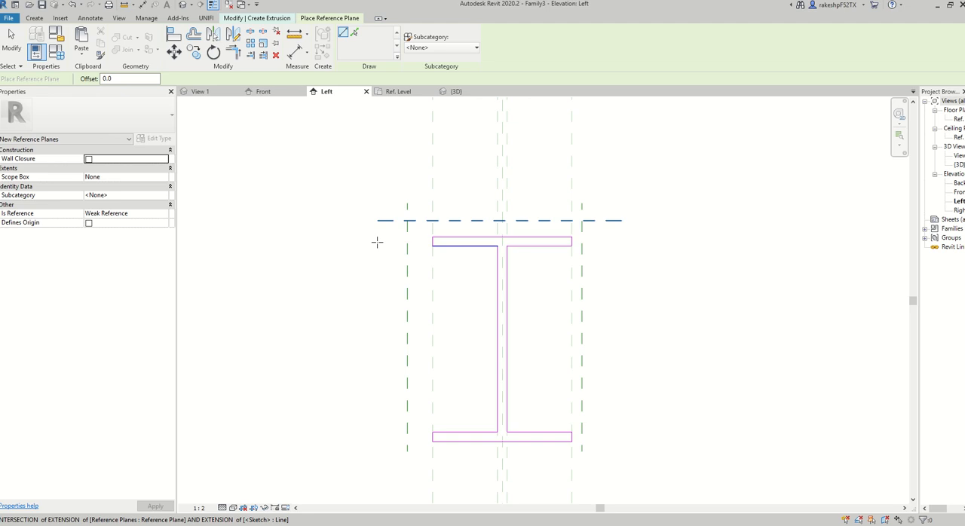
pyautogui.click(377, 241)
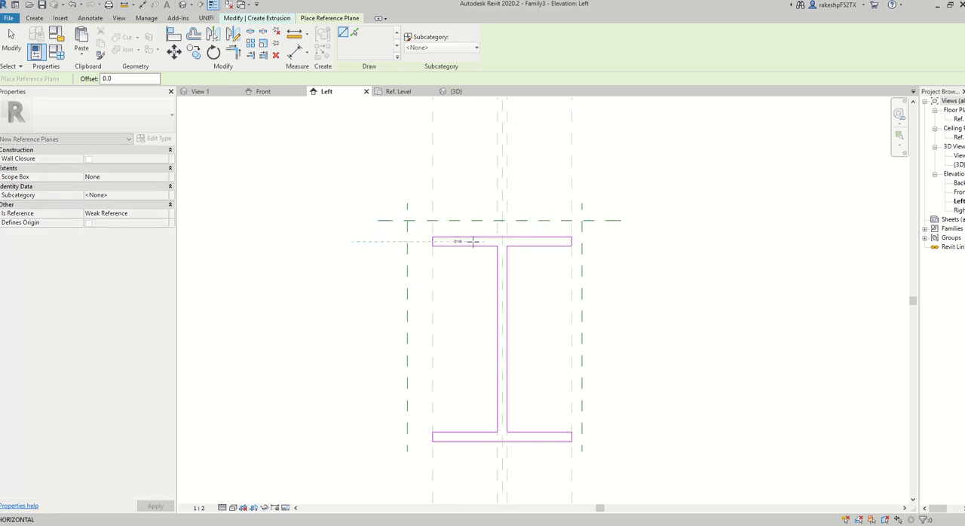
pyautogui.click(621, 240)
pyautogui.moveTo(626, 325); pyautogui.dragTo(604, 249, button='middle')
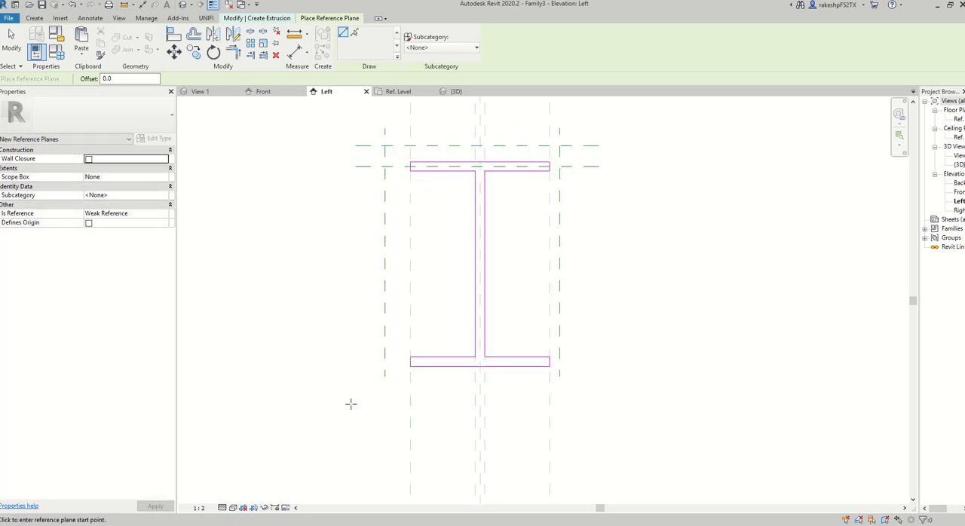
# Draw two horizontal reference planes just below the profile's bottom flange, one close beneath the other.
pyautogui.click(367, 388)
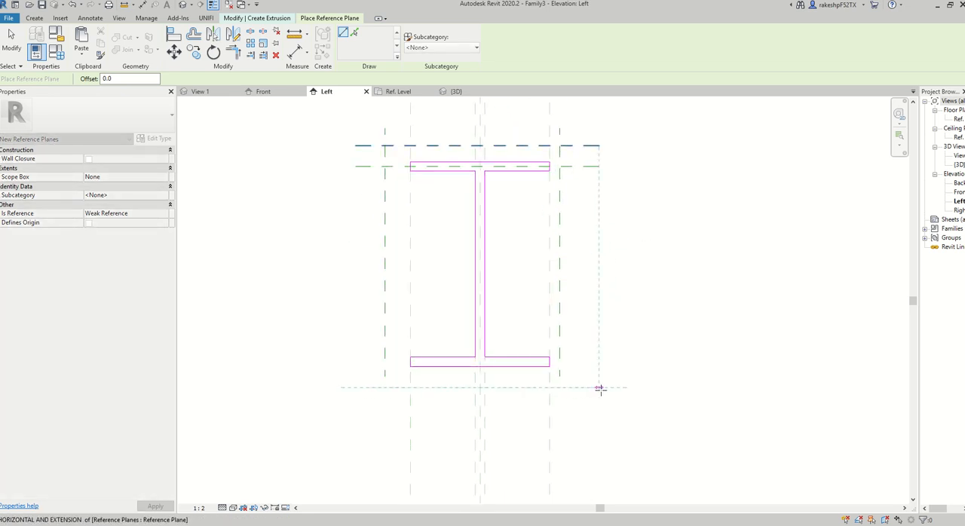
pyautogui.click(599, 388)
pyautogui.scroll(2, 373, 384)
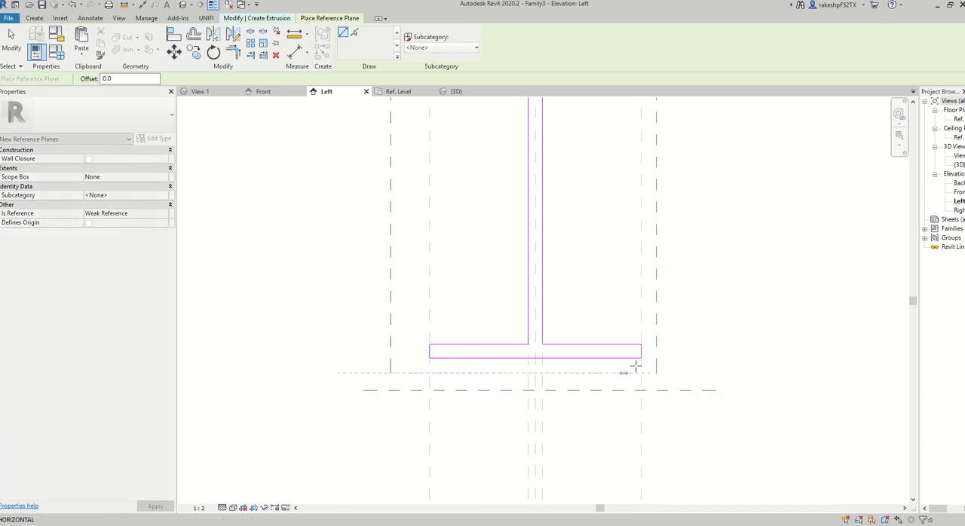
pyautogui.click(713, 369)
pyautogui.scroll(-3, 505, 385)
pyautogui.moveTo(545, 328); pyautogui.dragTo(546, 351, button='middle')
pyautogui.press('Escape')
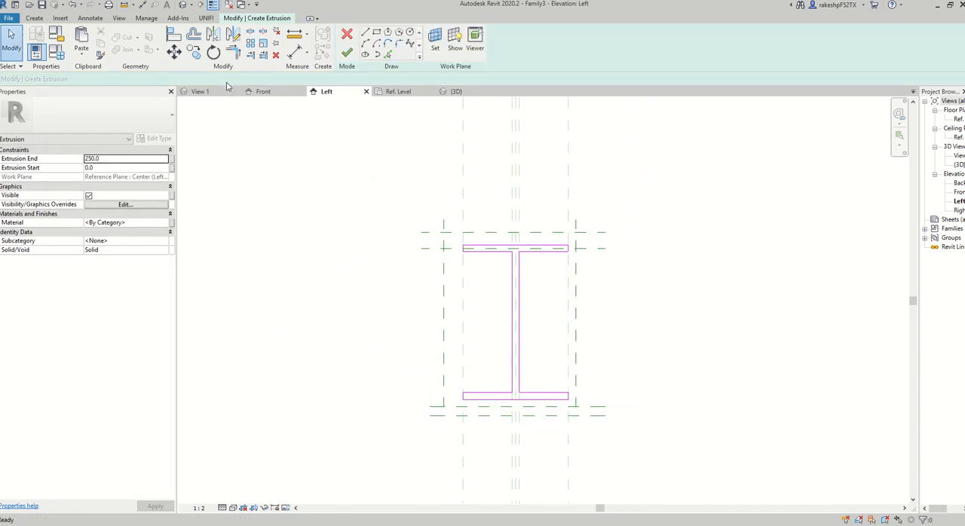
# Draw two vertical reference planes running the full profile height, one on each side of the web.
pyautogui.click(32, 19)
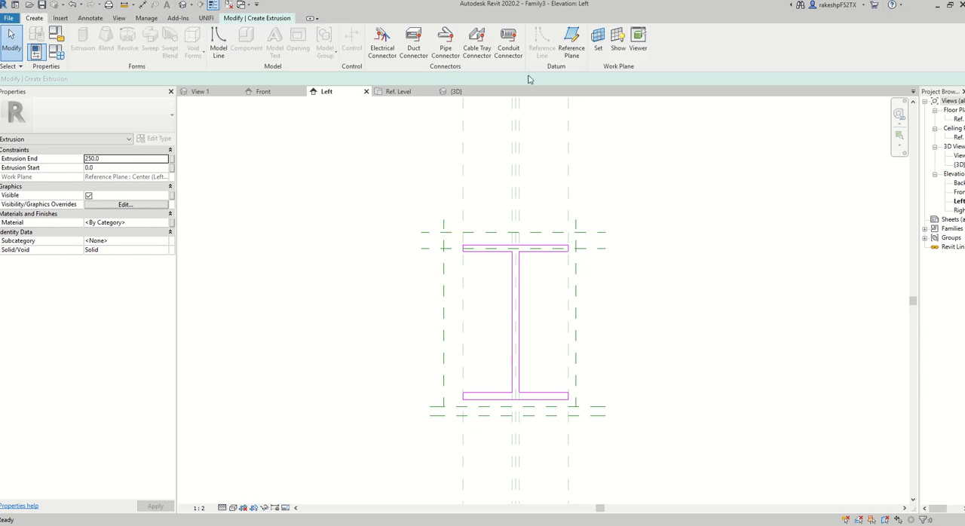
pyautogui.click(571, 41)
pyautogui.click(504, 219)
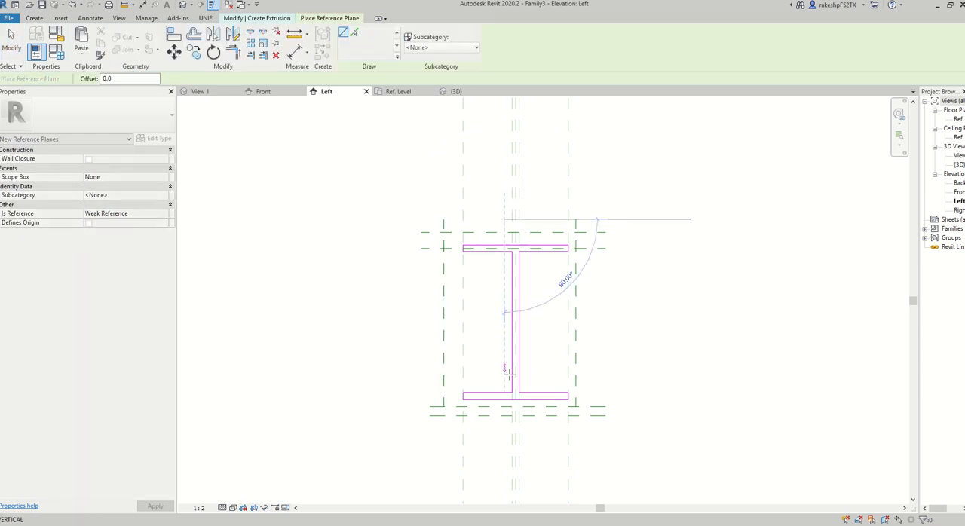
pyautogui.click(504, 439)
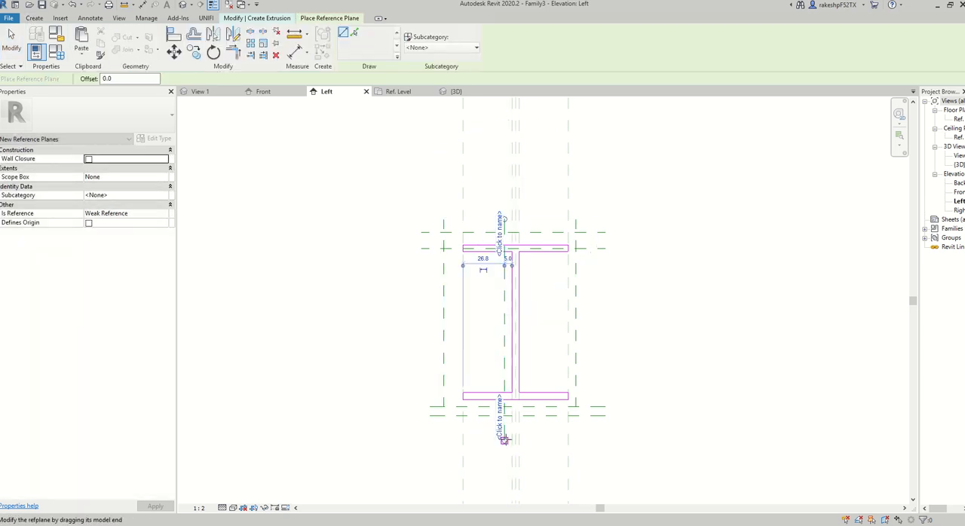
pyautogui.click(528, 219)
pyautogui.click(526, 441)
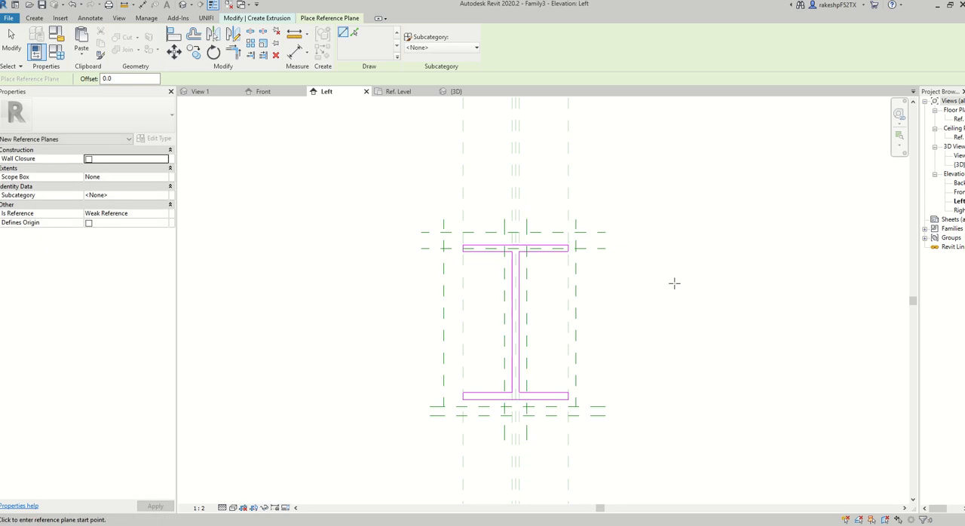
pyautogui.press('Escape')
# Dimension the overall height between the uppermost and lowermost horizontal reference planes, placing it beside the profile.
pyautogui.click(295, 51)
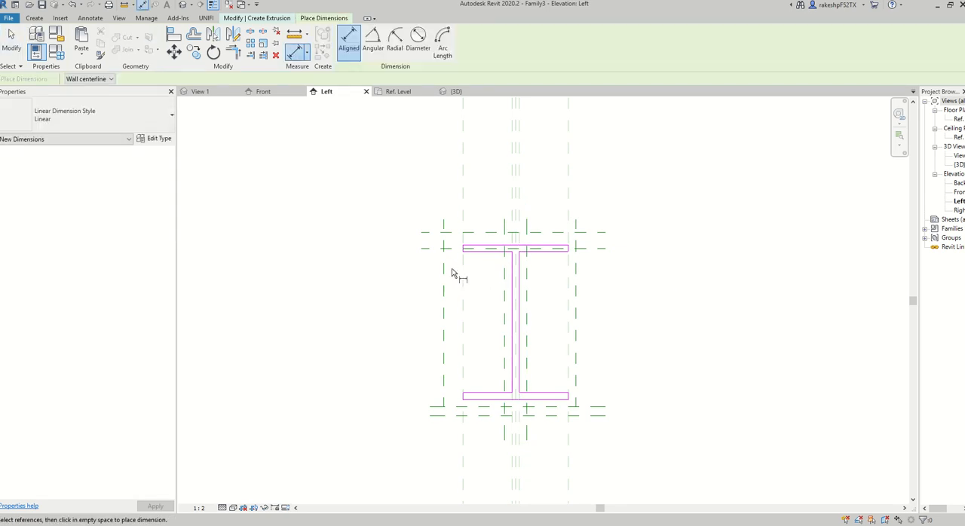
pyautogui.scroll(1, 467, 238)
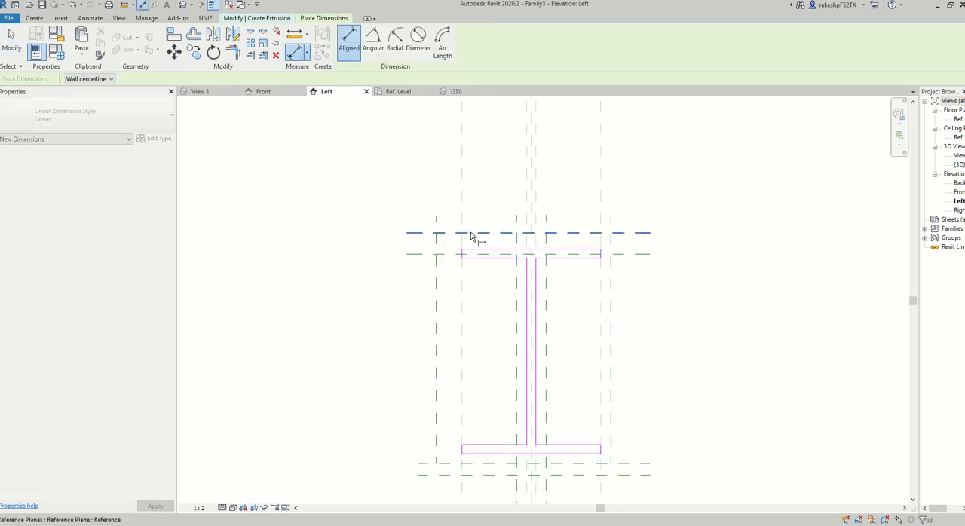
pyautogui.click(470, 235)
pyautogui.click(469, 474)
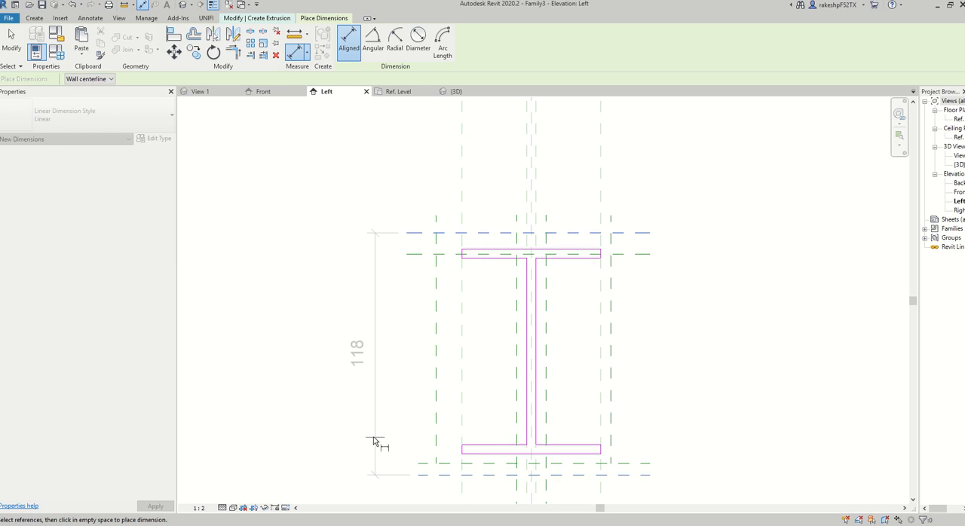
pyautogui.click(366, 434)
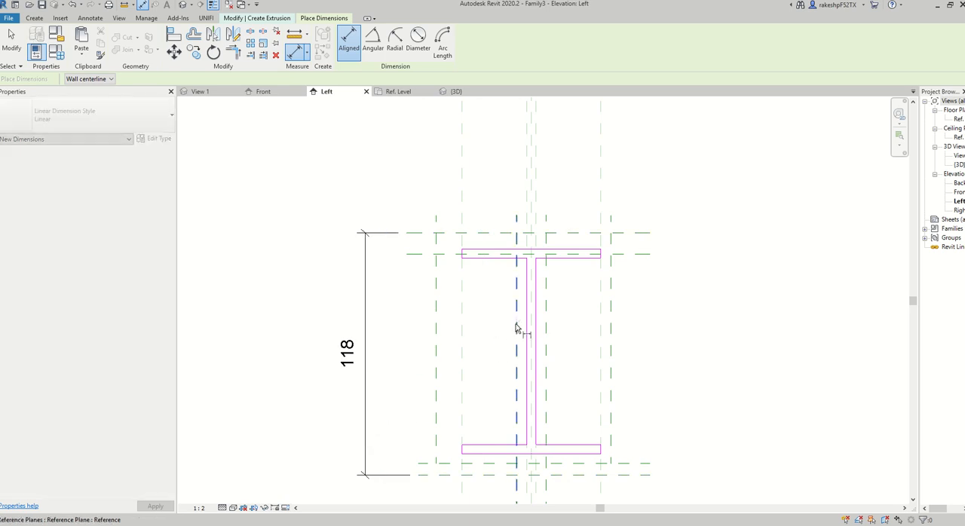
# Dimension the two web reference planes through the center plane above the top flange and set the segments equal (EQ).
pyautogui.scroll(2, 536, 234)
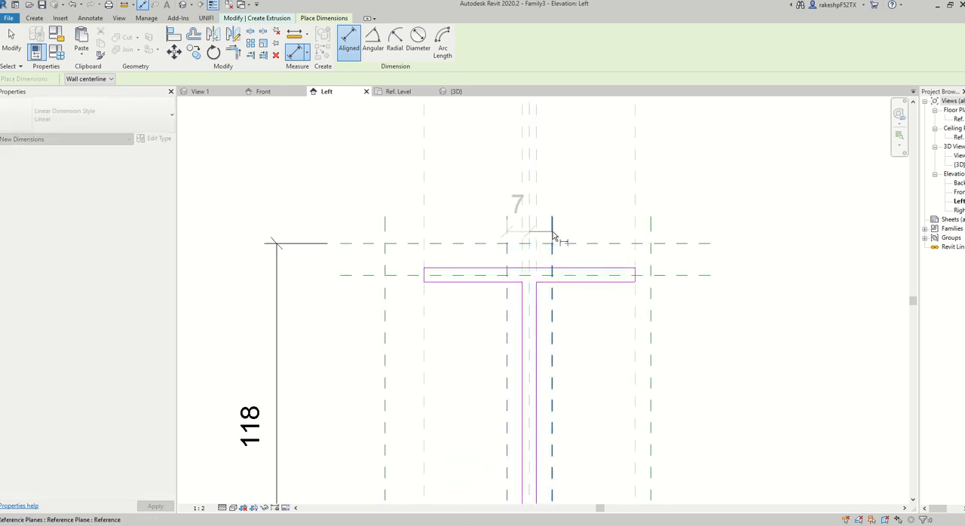
pyautogui.click(551, 229)
pyautogui.click(583, 190)
pyautogui.scroll(-1, 590, 205)
pyautogui.moveTo(592, 209); pyautogui.dragTo(586, 239, button='middle')
pyautogui.click(537, 164)
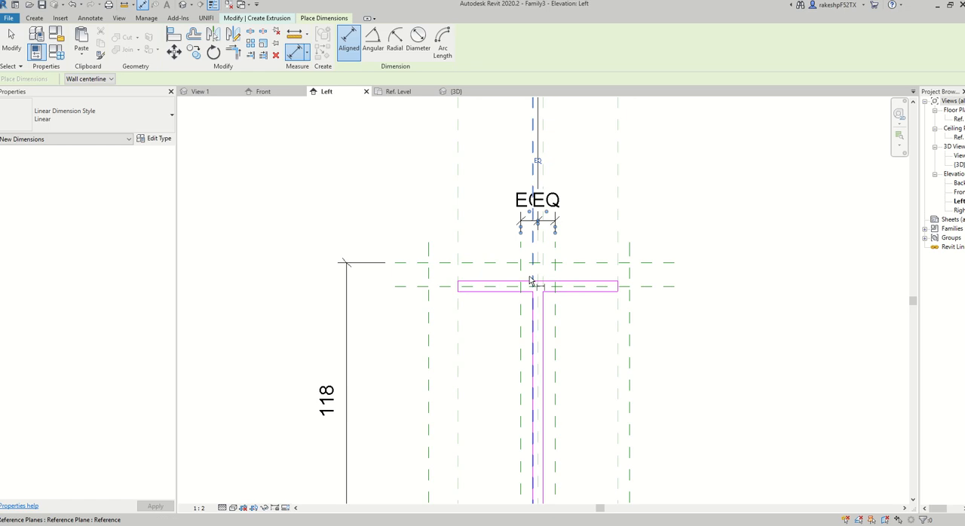
# Dimension the web thickness between the two web reference planes, placed above their EQ dimension.
pyautogui.scroll(2, 534, 276)
pyautogui.scroll(-1, 577, 336)
pyautogui.scroll(-1, 589, 213)
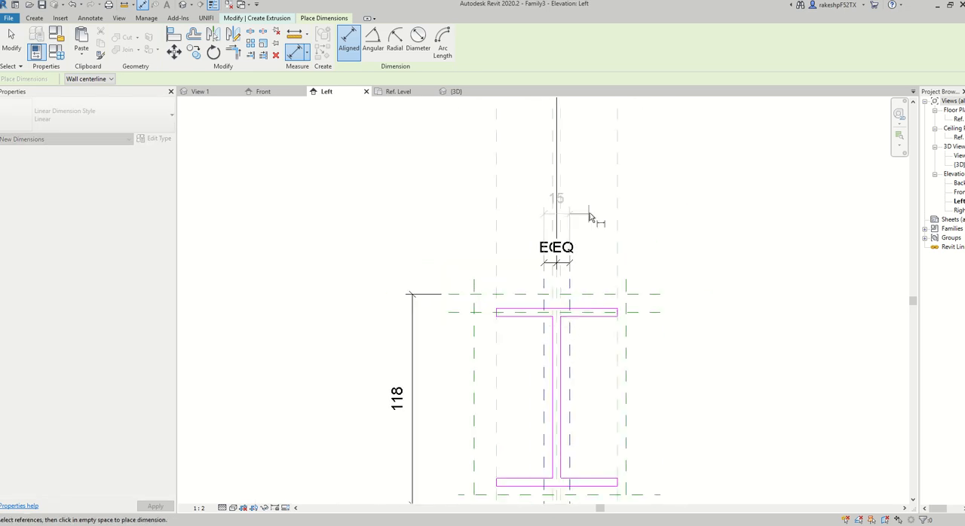
pyautogui.click(590, 213)
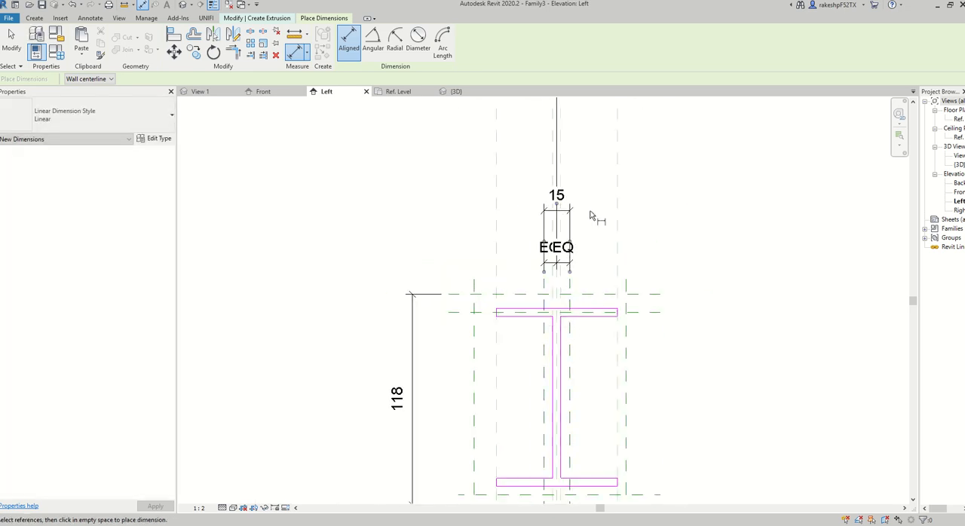
# Dimension the two outer vertical reference planes through the center plane above the profile and set the segments equal (EQ).
pyautogui.click(475, 351)
pyautogui.scroll(2, 554, 362)
pyautogui.click(569, 360)
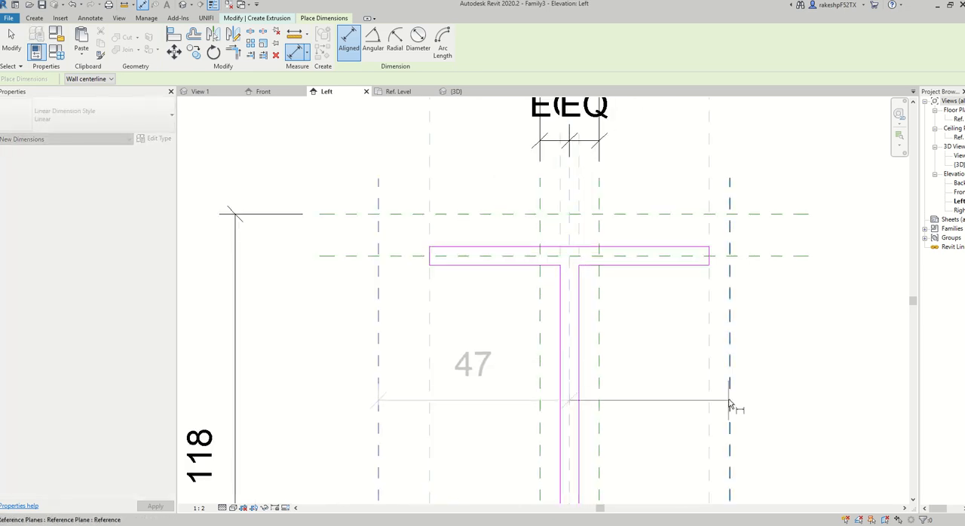
pyautogui.click(730, 402)
pyautogui.scroll(-3, 668, 422)
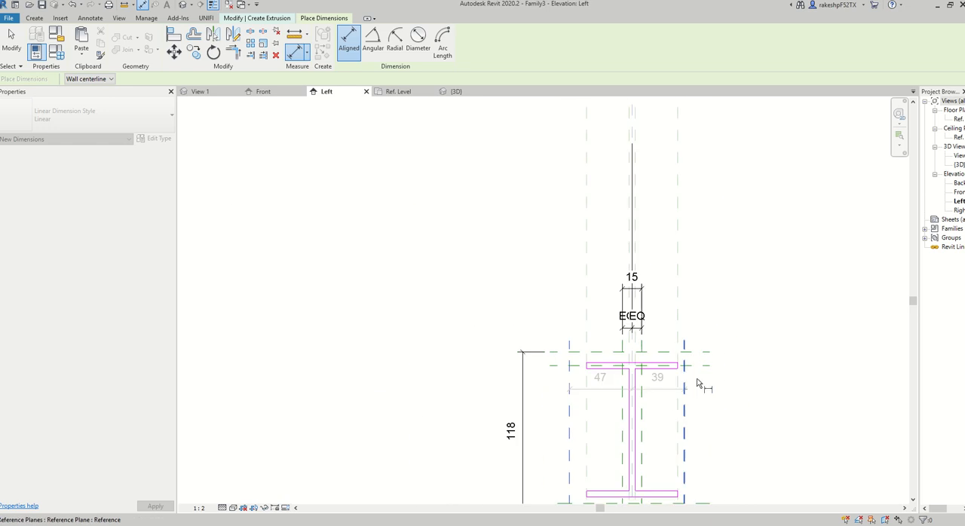
pyautogui.click(741, 261)
pyautogui.click(630, 224)
pyautogui.moveTo(729, 248); pyautogui.dragTo(658, 203, button='middle')
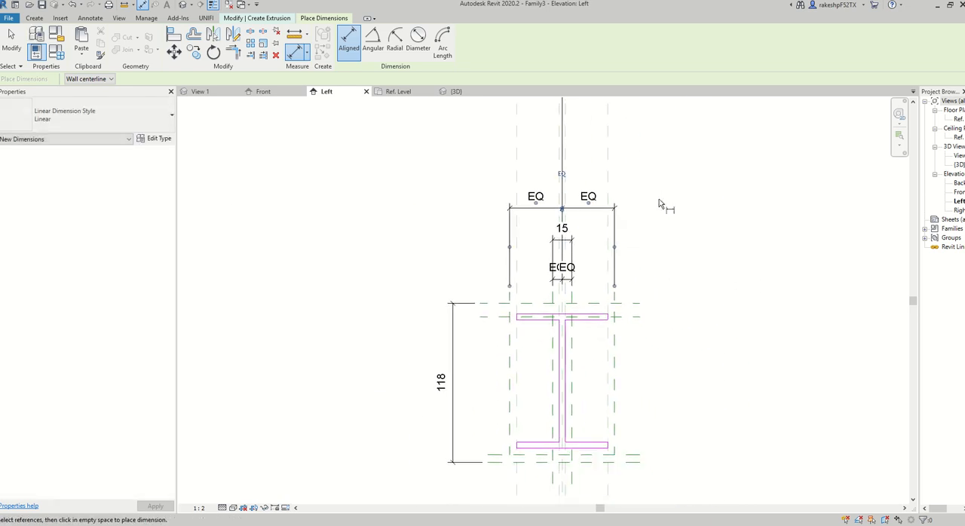
# Dimension the overall width between the two outer vertical reference planes, placed above their EQ dimension.
pyautogui.click(511, 398)
pyautogui.click(615, 400)
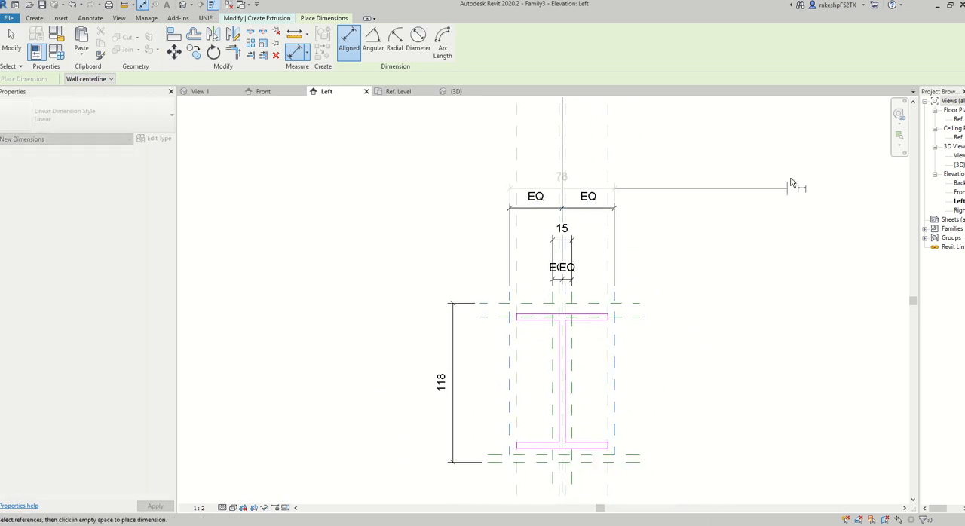
pyautogui.click(715, 163)
pyautogui.scroll(-3, 695, 236)
pyautogui.moveTo(693, 239); pyautogui.dragTo(664, 288, button='middle')
pyautogui.press('Escape')
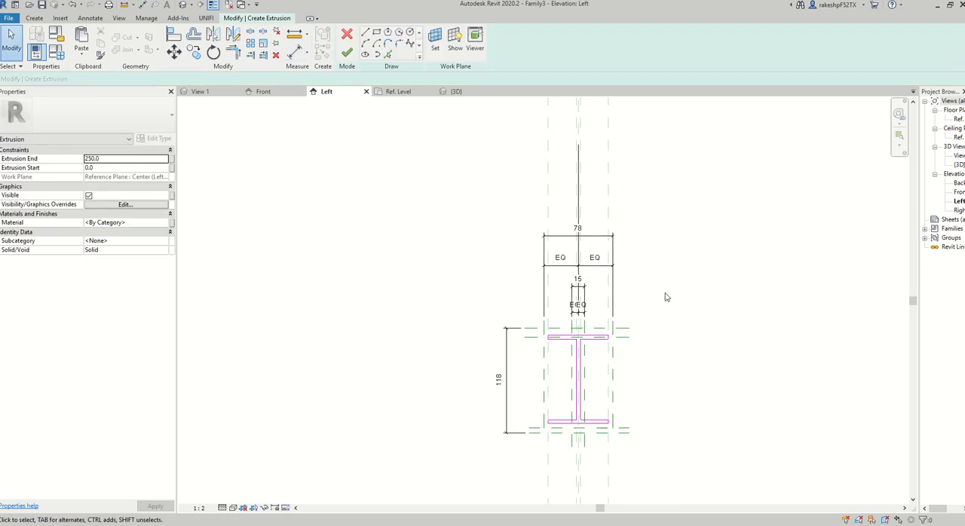
pyautogui.scroll(2, 649, 392)
pyautogui.moveTo(650, 395); pyautogui.dragTo(641, 346, button='middle')
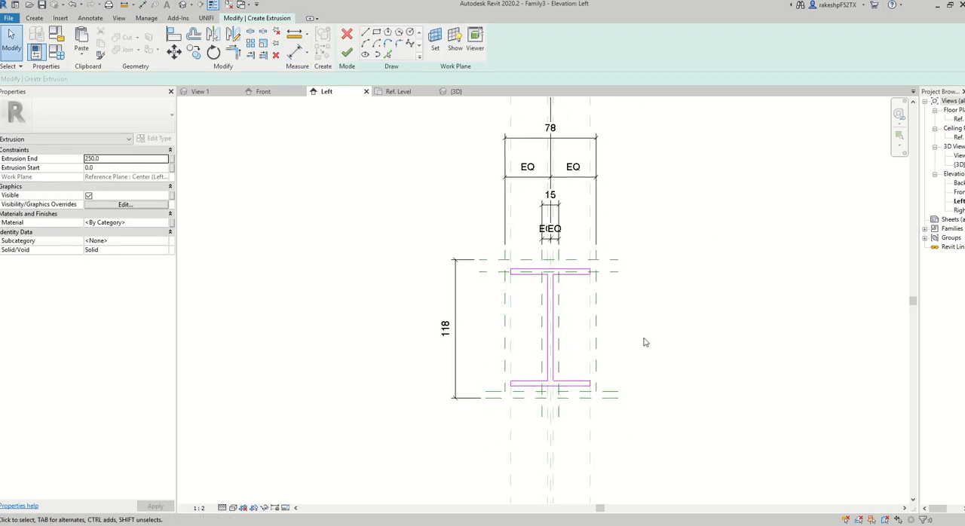
# Dimension the top flange thickness between the two upper horizontal reference planes, inside the overall height dimension.
pyautogui.click(297, 51)
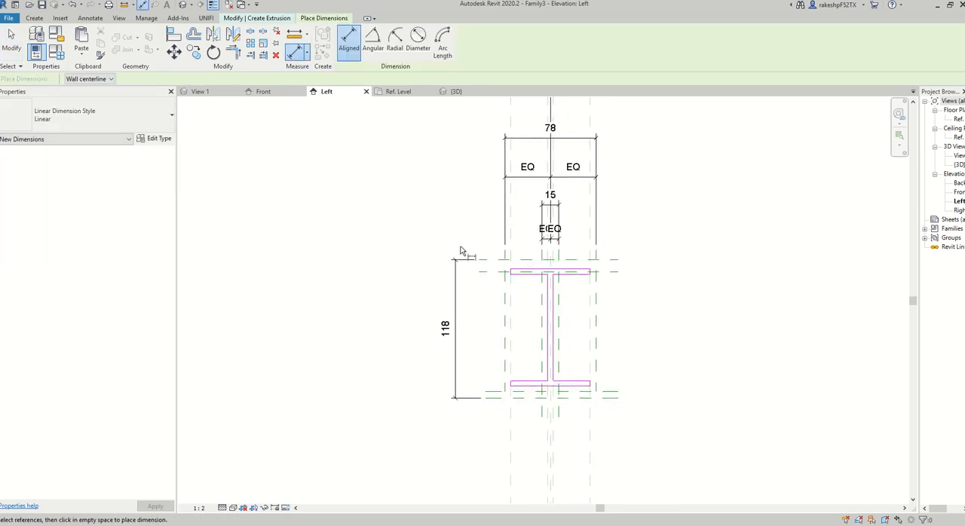
pyautogui.scroll(3, 513, 290)
pyautogui.click(516, 291)
pyautogui.click(490, 311)
pyautogui.scroll(-3, 481, 296)
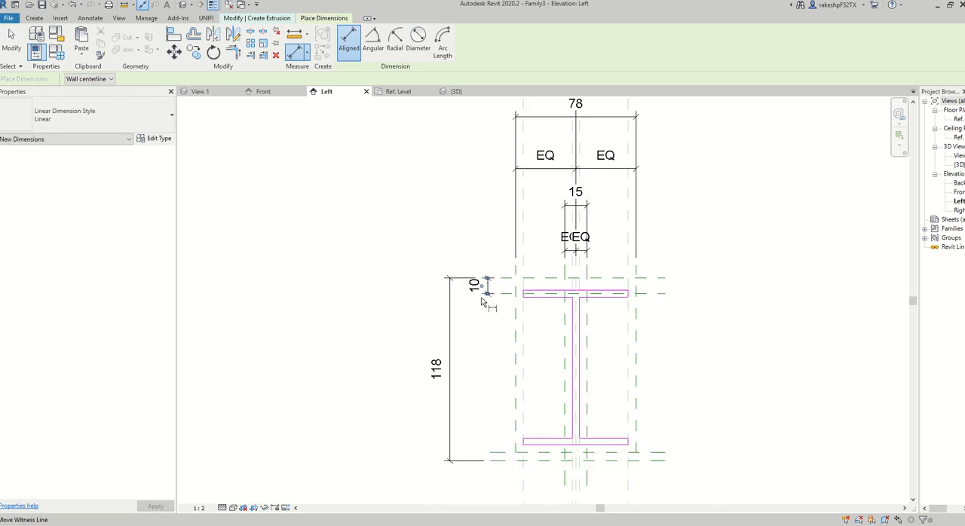
# Dimension the bottom flange thickness between the two lower horizontal reference planes and leave the dimension command.
pyautogui.moveTo(503, 469); pyautogui.dragTo(498, 426, button='middle')
pyautogui.scroll(2, 499, 426)
pyautogui.click(506, 412)
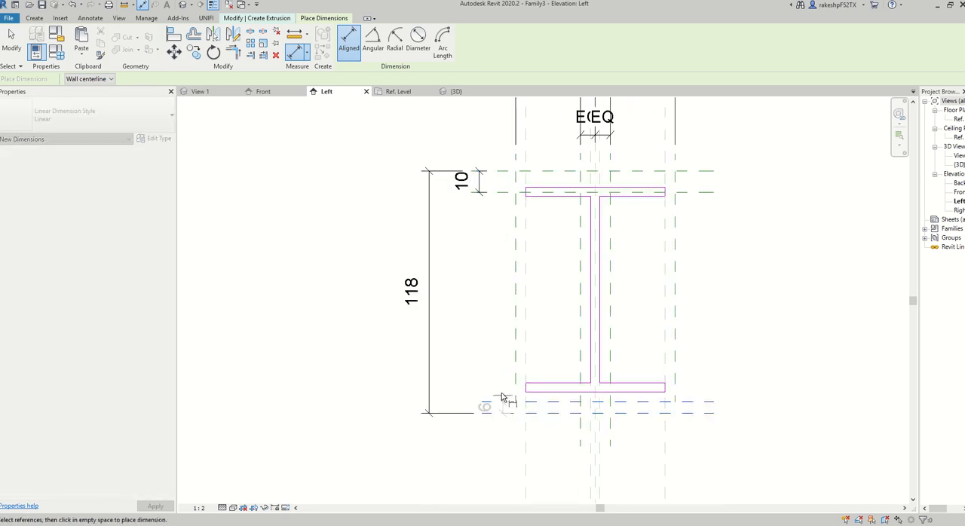
pyautogui.click(483, 371)
pyautogui.scroll(-3, 479, 362)
pyautogui.press('Escape')
pyautogui.press('Escape')
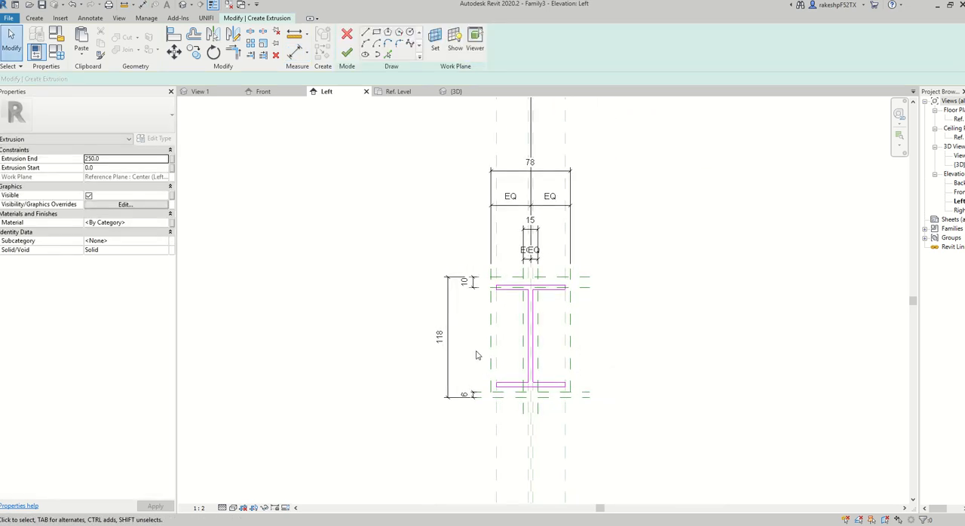
# Align the top flange's upper and lower edges to the two upper horizontal reference planes and lock them.
pyautogui.press('a')
pyautogui.press('l')
pyautogui.scroll(3, 565, 294)
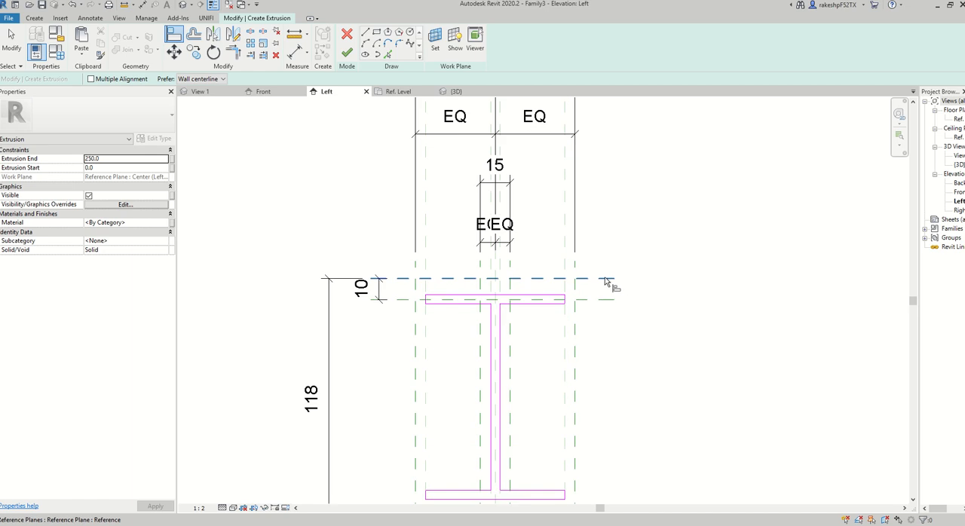
pyautogui.click(607, 280)
pyautogui.click(473, 298)
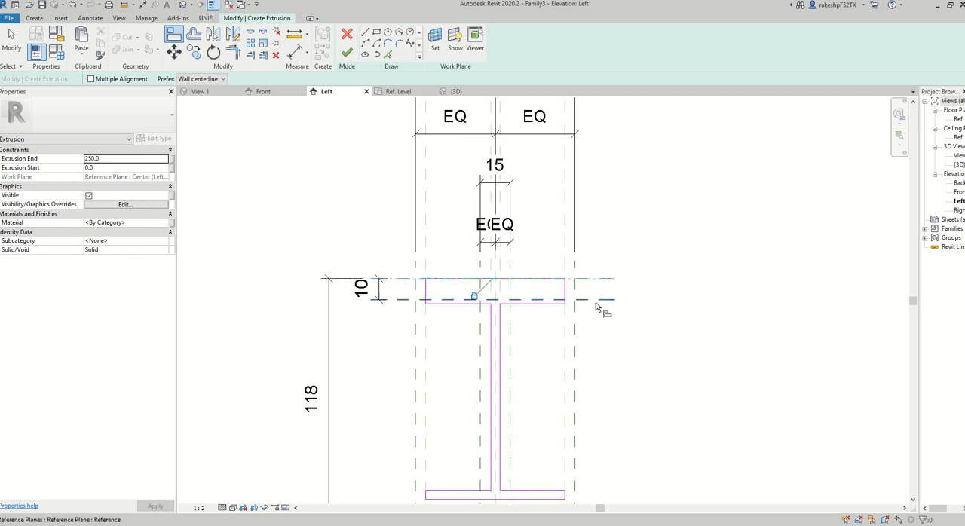
pyautogui.click(546, 309)
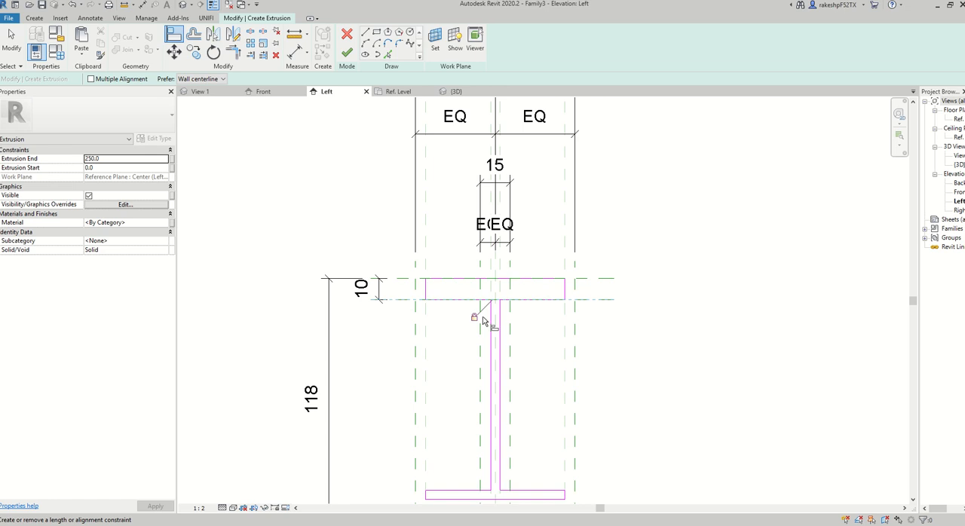
# Align the bottom flange's lower and upper edges to the two lower horizontal reference planes.
pyautogui.scroll(-2, 641, 333)
pyautogui.moveTo(642, 334); pyautogui.dragTo(640, 247, button='middle')
pyautogui.click(606, 387)
pyautogui.scroll(1, 570, 373)
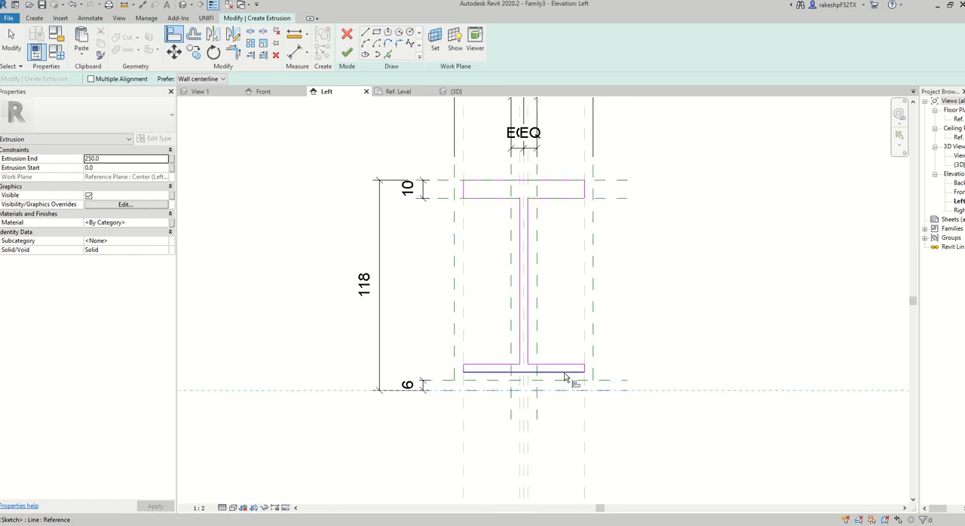
pyautogui.click(566, 372)
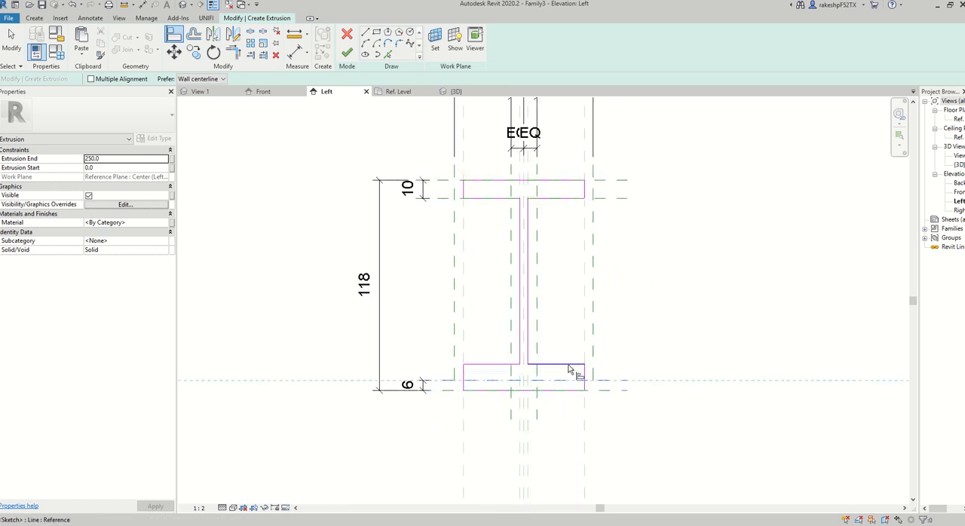
pyautogui.click(569, 369)
pyautogui.click(600, 383)
# Align both vertical web edges to the reference planes beside the web and lock the alignment.
pyautogui.scroll(2, 512, 283)
pyautogui.click(512, 281)
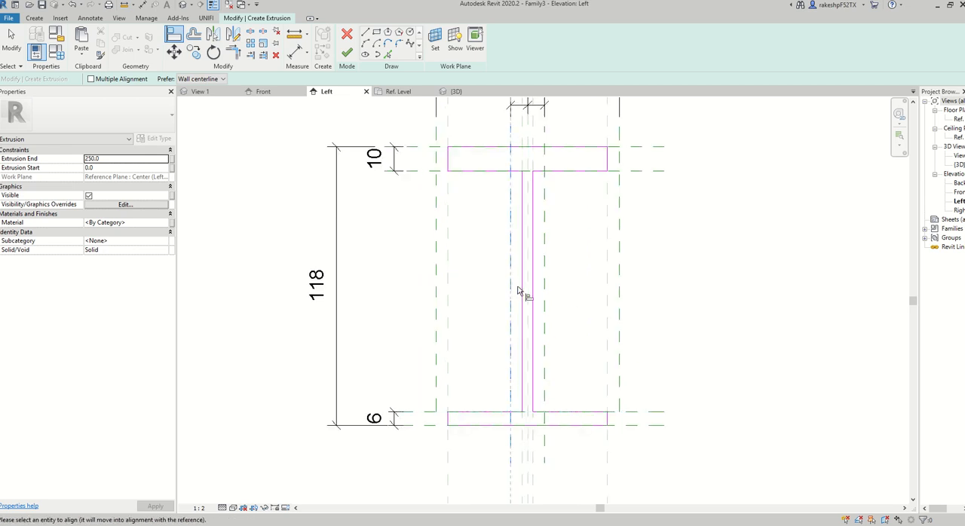
pyautogui.click(520, 294)
pyautogui.click(534, 302)
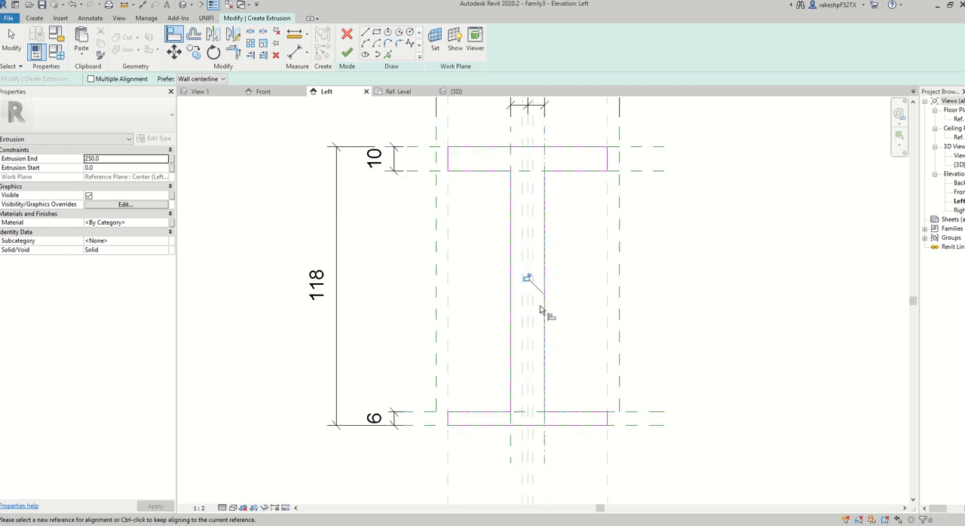
pyautogui.scroll(-2, 641, 309)
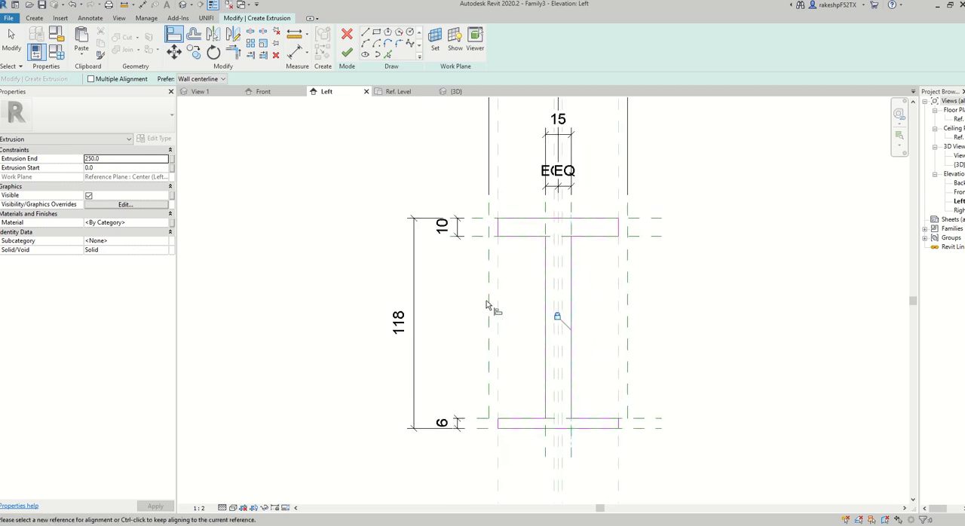
# Align the left end edges of the top and bottom flanges to the left outer vertical reference plane and lock the alignment.
pyautogui.scroll(2, 499, 219)
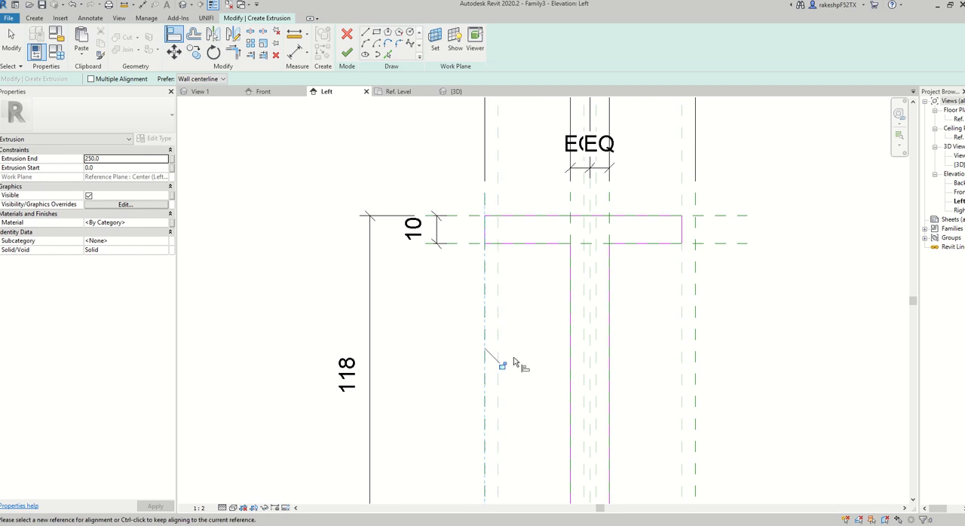
pyautogui.click(503, 365)
pyautogui.scroll(-1, 529, 396)
pyautogui.moveTo(527, 469); pyautogui.dragTo(520, 272, button='middle')
pyautogui.click(498, 259)
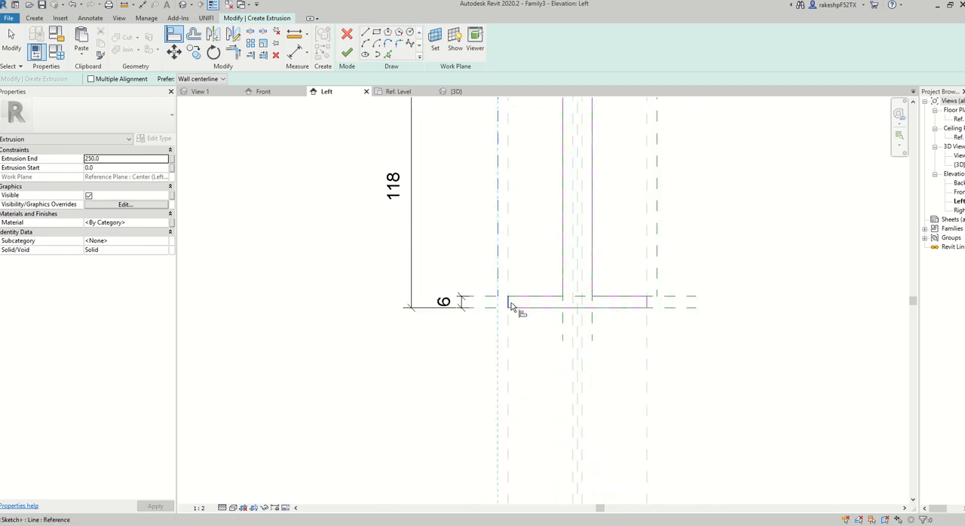
pyautogui.click(508, 302)
# Align the right end edges of both flanges to the right outer vertical reference plane, lock them and leave the Align command.
pyautogui.click(656, 230)
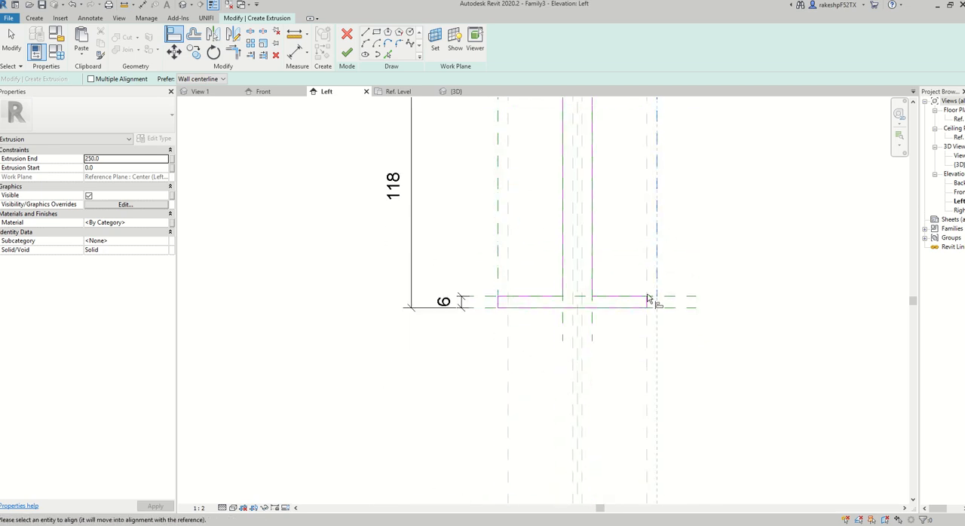
pyautogui.scroll(1, 647, 306)
pyautogui.scroll(-3, 614, 410)
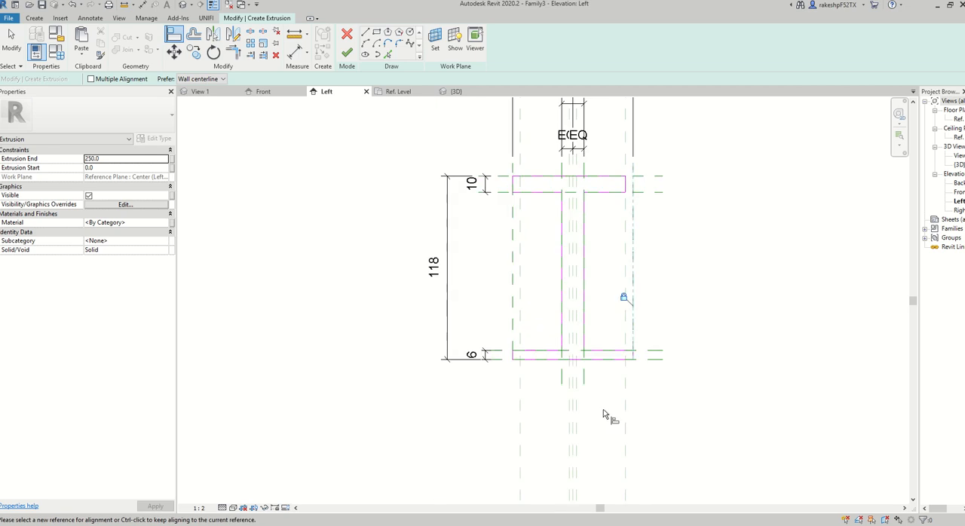
pyautogui.scroll(2, 630, 302)
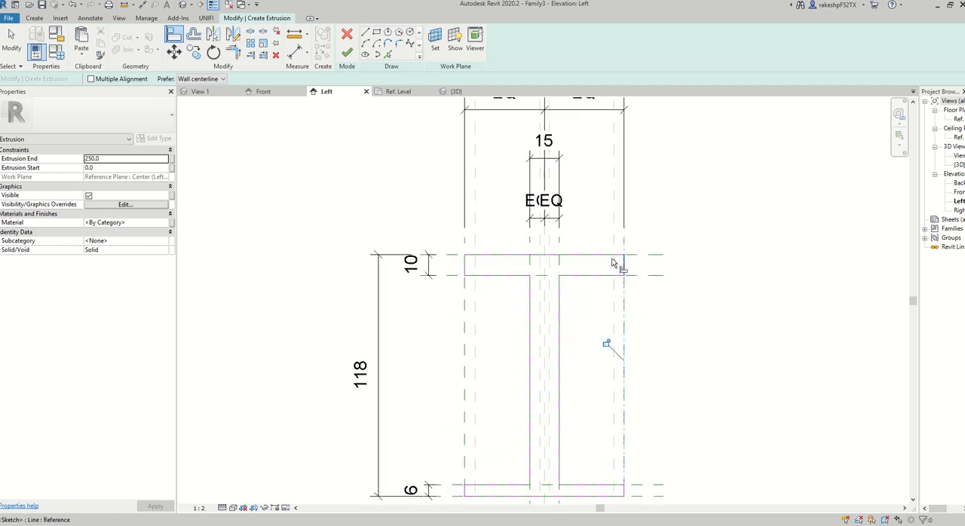
pyautogui.scroll(-3, 622, 305)
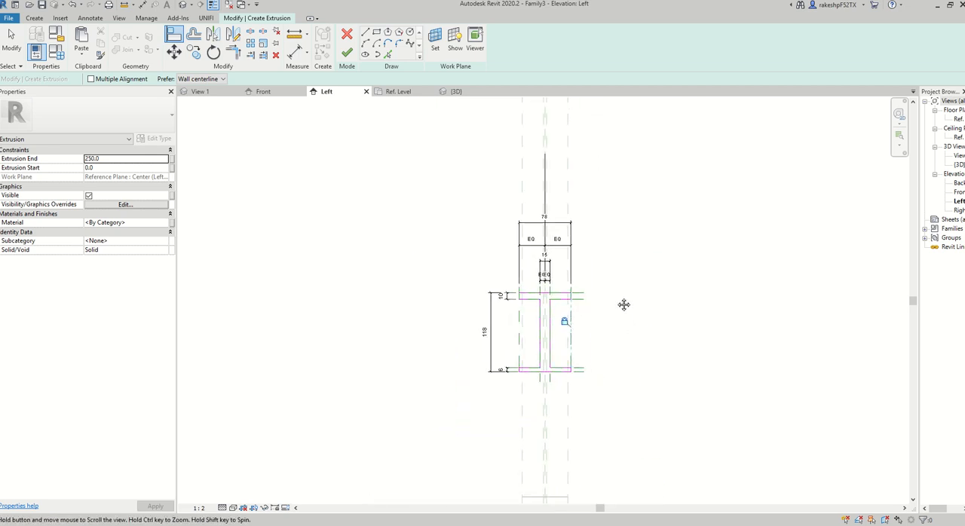
pyautogui.press('Escape')
pyautogui.press('Escape')
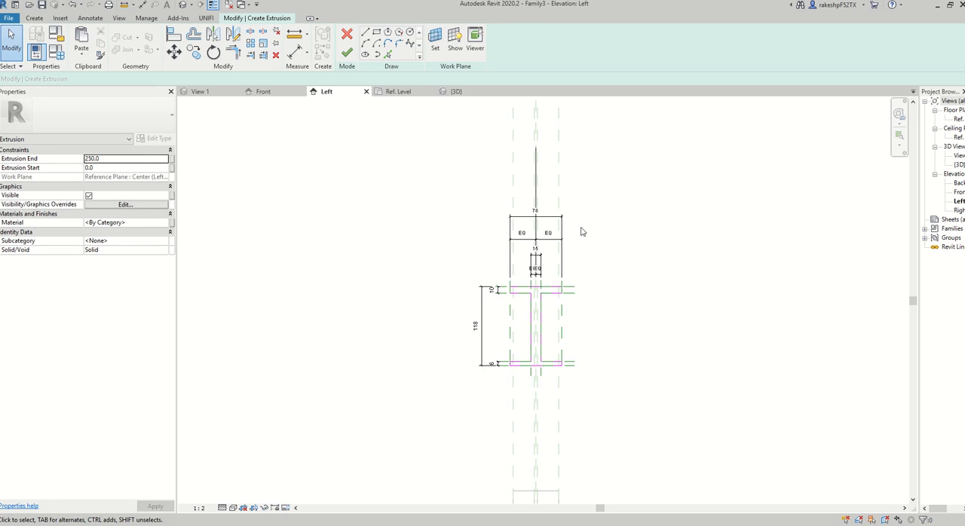
# Label the overall flange width dimension with parameter B and the overall profile height dimension with parameter H.
pyautogui.click(573, 232)
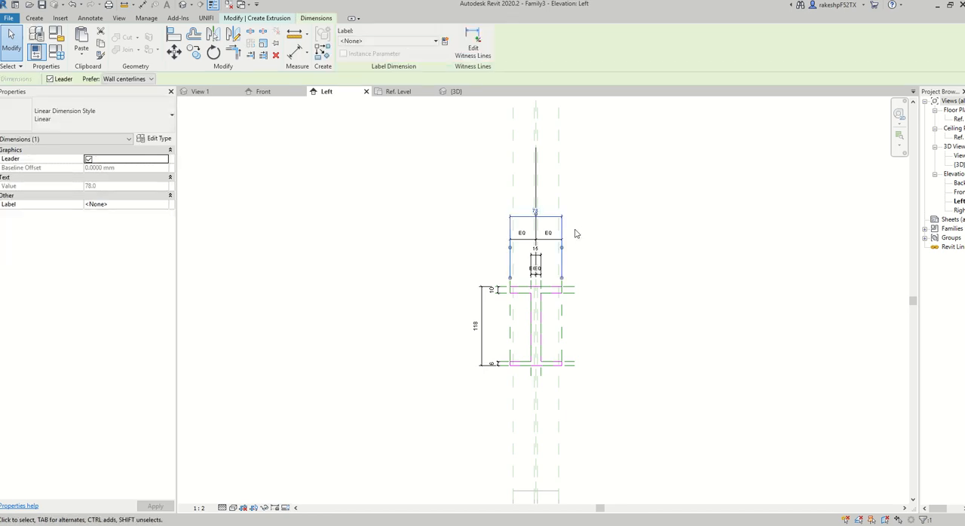
pyautogui.click(435, 40)
pyautogui.click(354, 89)
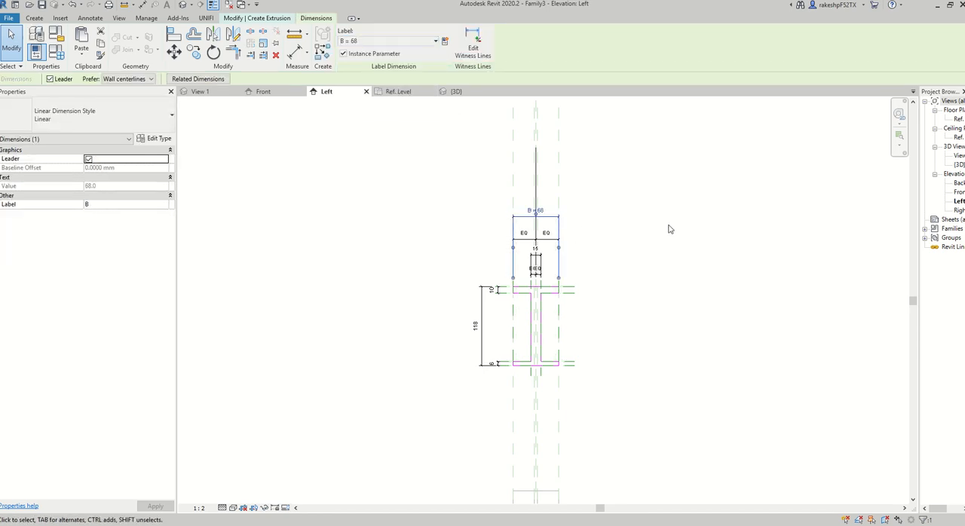
pyautogui.click(486, 318)
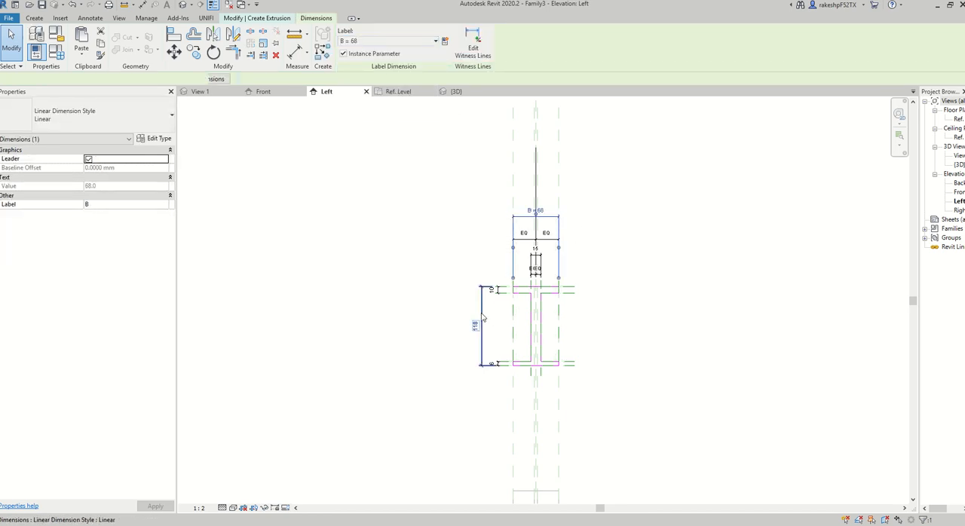
pyautogui.click(397, 43)
pyautogui.click(390, 101)
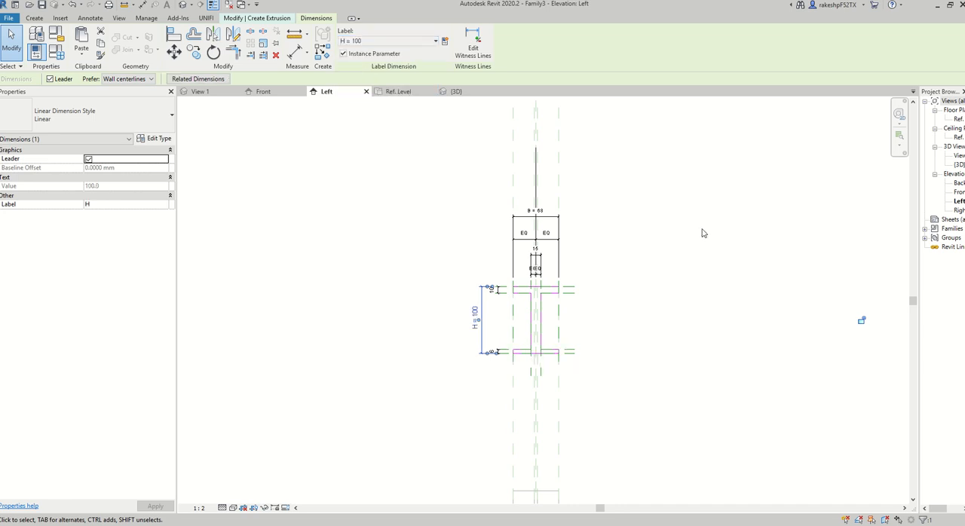
# Label the top flange, bottom flange and web thickness dimensions together with parameter T.
pyautogui.scroll(3, 554, 300)
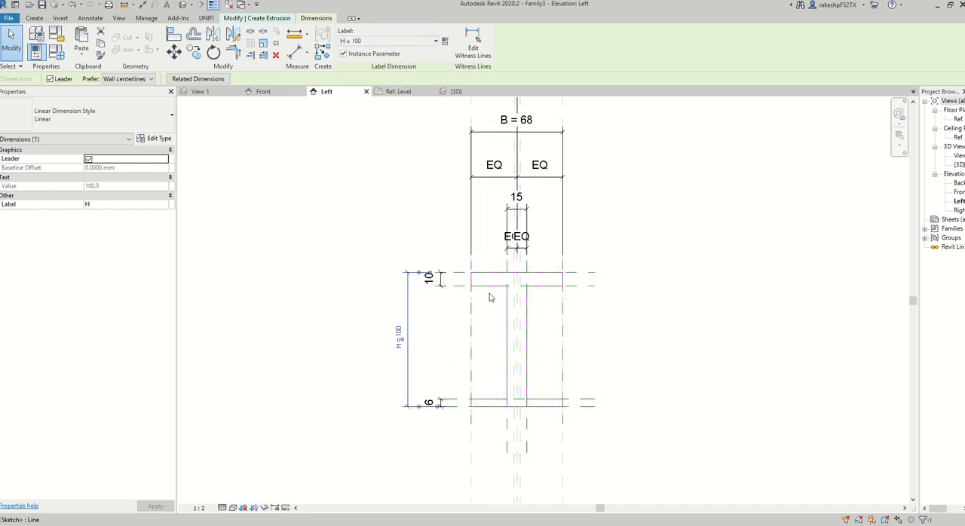
pyautogui.click(442, 287)
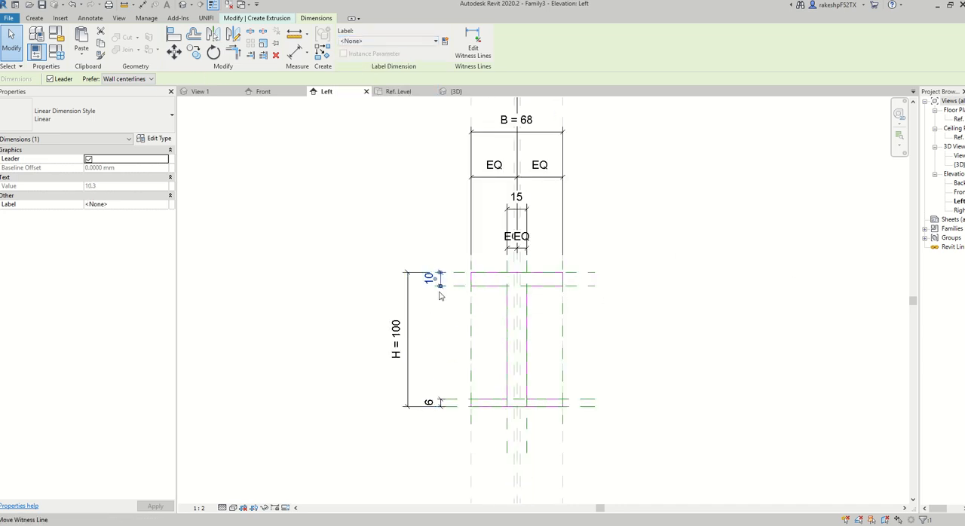
pyautogui.keyDown('ctrl'); pyautogui.click(440, 401); pyautogui.keyUp('ctrl')
pyautogui.keyDown('ctrl'); pyautogui.click(510, 171); pyautogui.keyUp('ctrl')
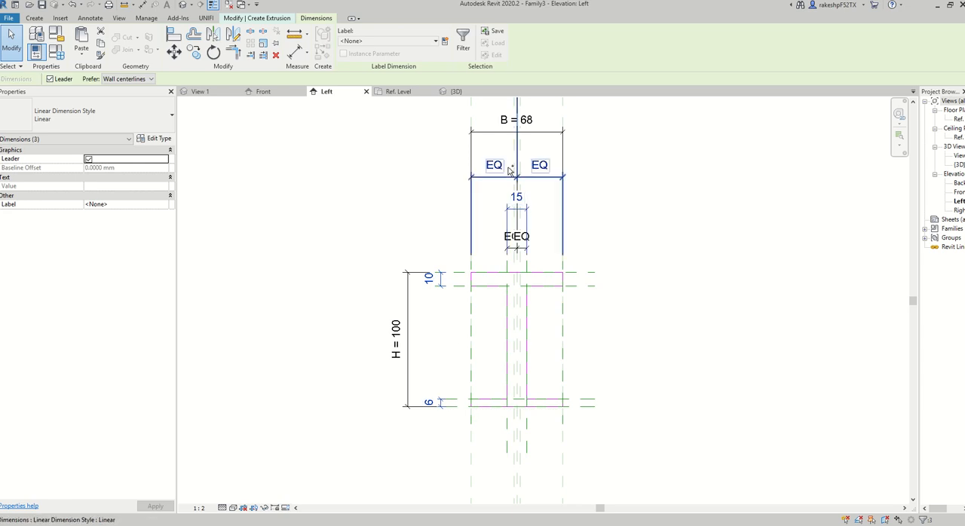
pyautogui.click(435, 41)
pyautogui.click(391, 111)
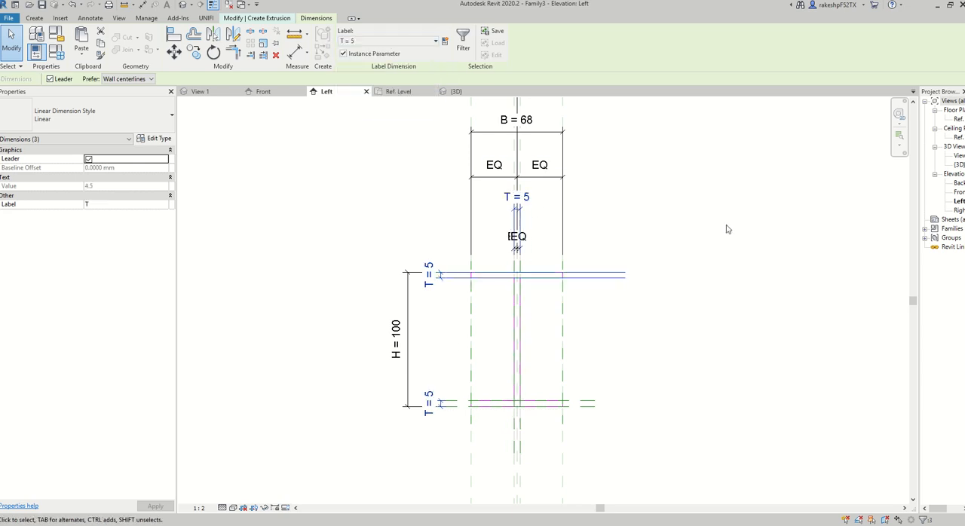
pyautogui.click(724, 230)
# Finish the extrusion sketch and inspect the horizontal and vertical I-beams in the 3D view.
pyautogui.scroll(-2, 682, 237)
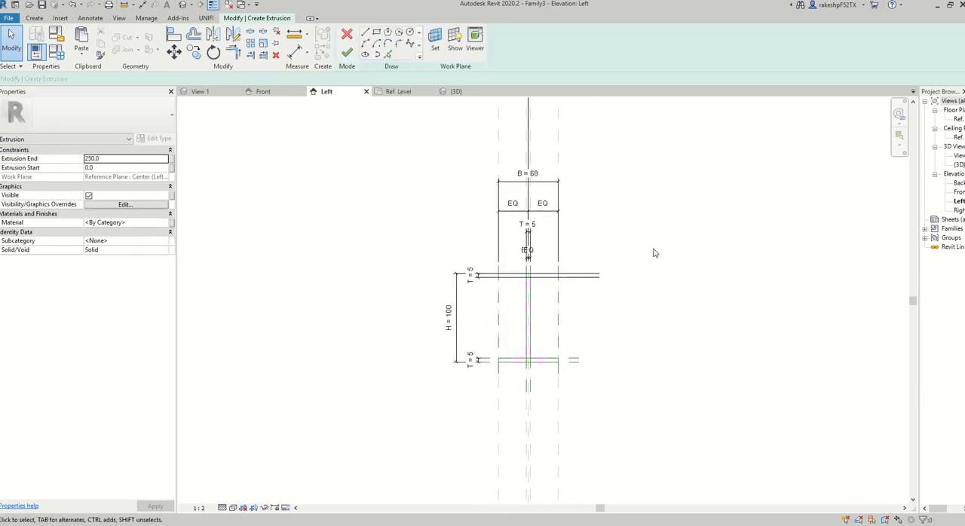
pyautogui.click(347, 53)
pyautogui.scroll(-2, 674, 231)
pyautogui.click(604, 252)
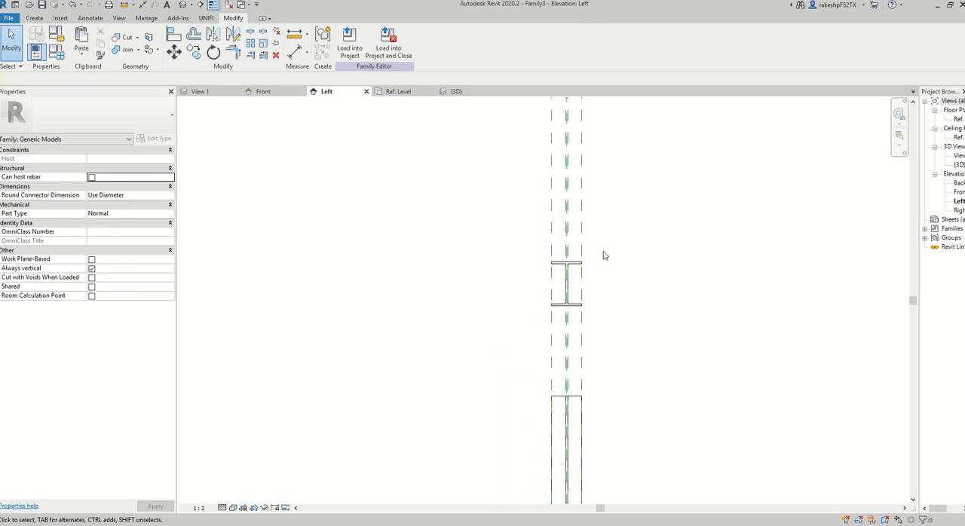
pyautogui.scroll(-1, 636, 275)
pyautogui.click(455, 96)
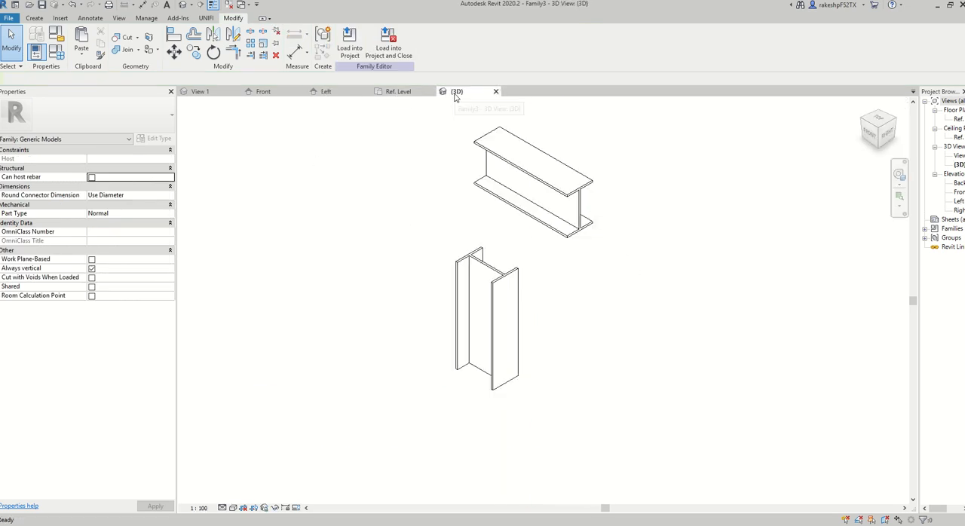
pyautogui.keyDown('shift'); pyautogui.moveTo(674, 332); pyautogui.dragTo(585, 264, button='middle'); pyautogui.keyUp('shift')
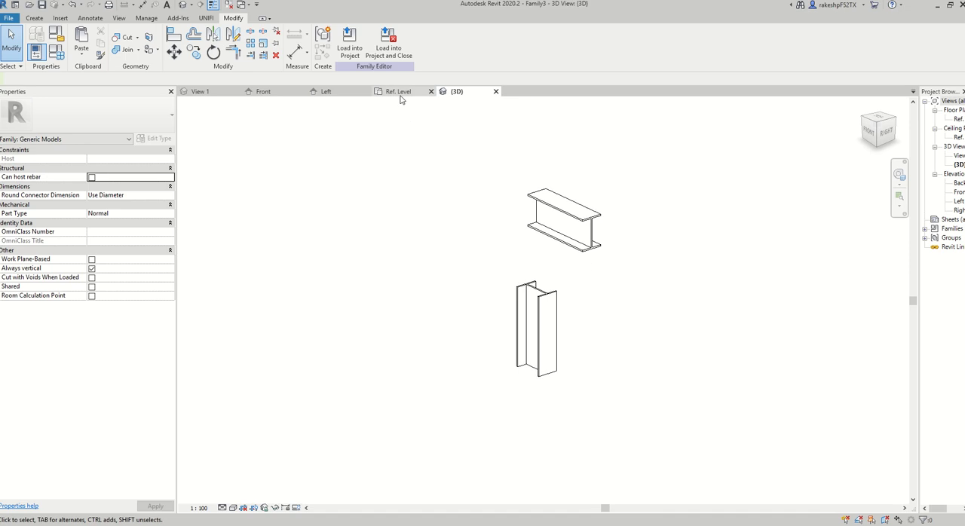
# In the front elevation, stretch both ends of the horizontal I-beam to about 510 mm and 631 mm from the centre plane.
pyautogui.click(268, 94)
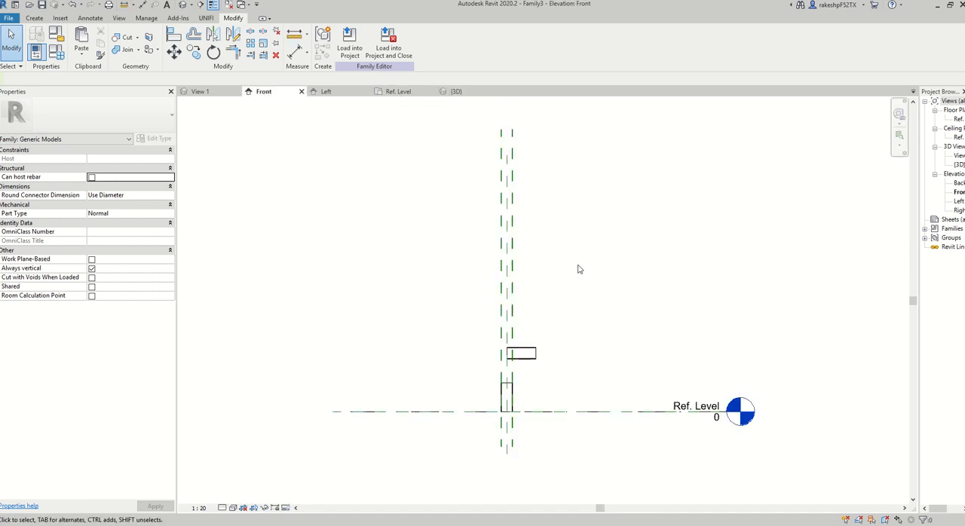
pyautogui.scroll(2, 475, 381)
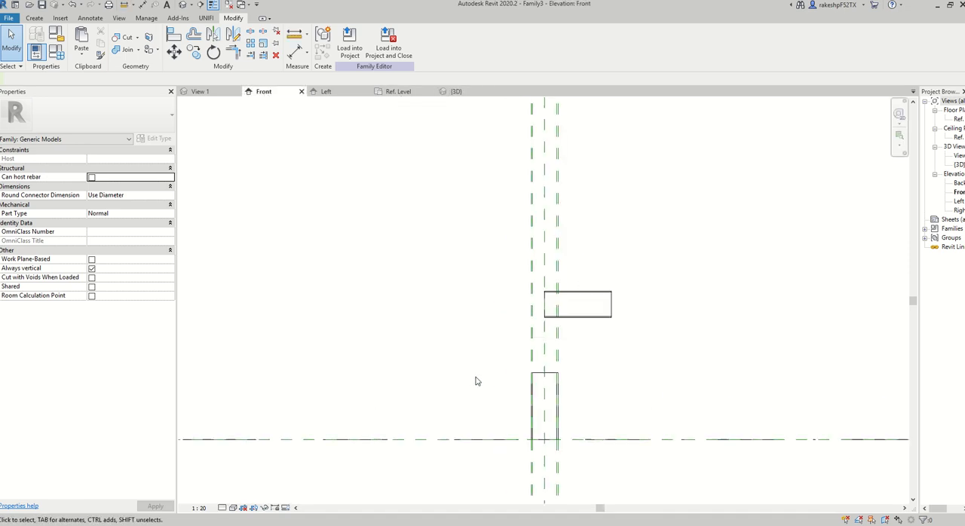
pyautogui.click(595, 318)
pyautogui.moveTo(540, 305); pyautogui.dragTo(405, 304)
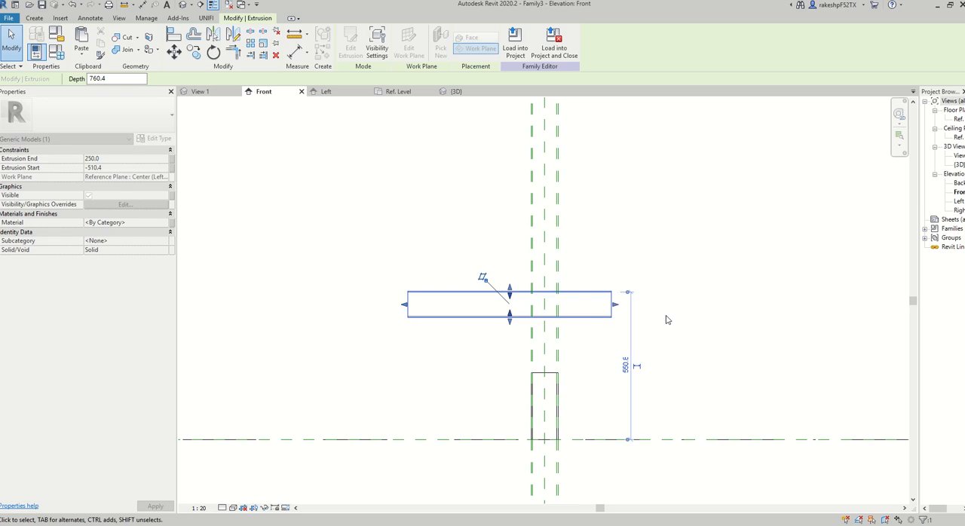
pyautogui.moveTo(616, 305); pyautogui.dragTo(713, 305)
pyautogui.click(667, 233)
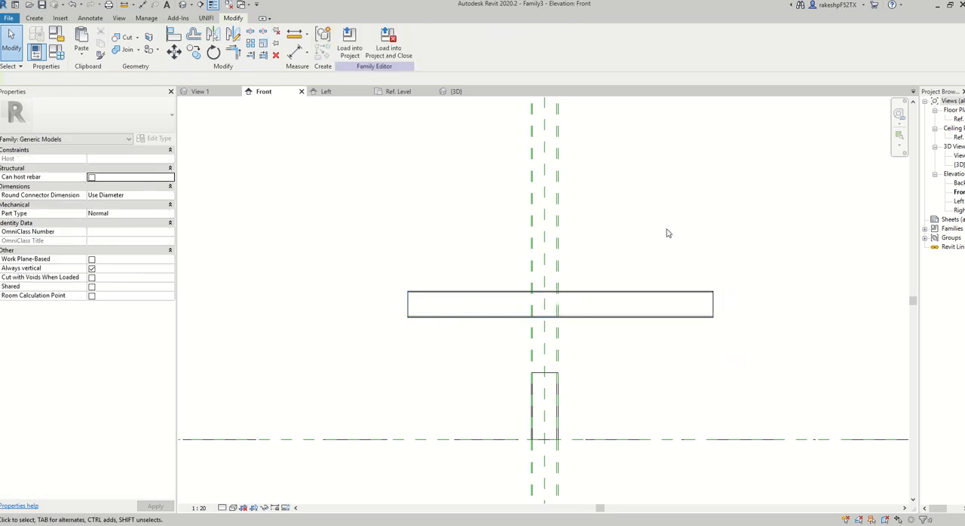
# Dimension the horizontal beam's two ends to the centre reference plane and make both segments equal.
pyautogui.click(295, 51)
pyautogui.scroll(2, 403, 300)
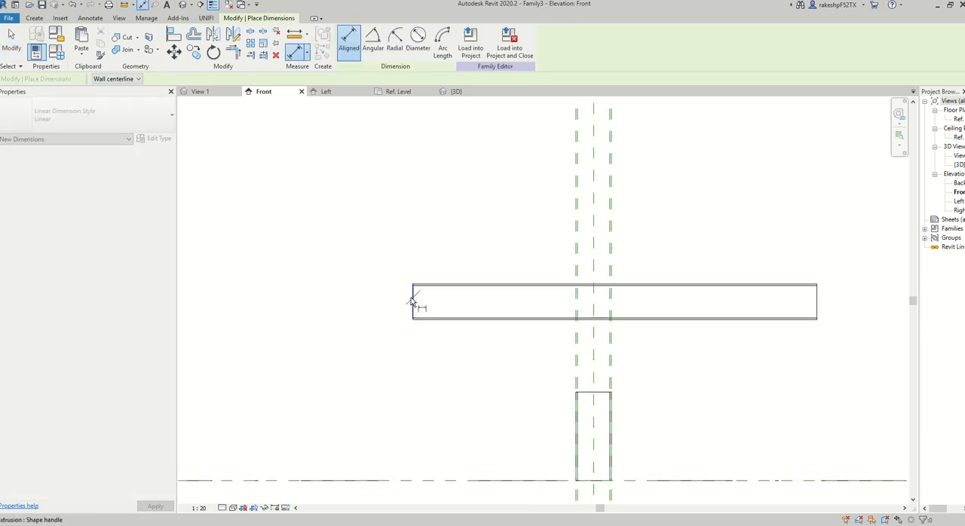
pyautogui.click(412, 302)
pyautogui.click(593, 270)
pyautogui.click(816, 309)
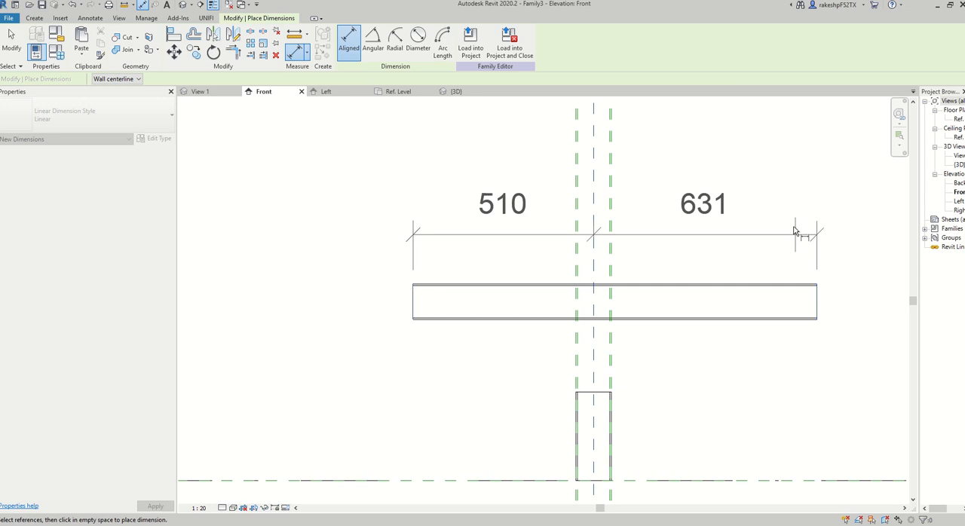
pyautogui.click(784, 209)
pyautogui.scroll(-1, 625, 139)
pyautogui.moveTo(625, 138); pyautogui.dragTo(575, 204, button='middle')
pyautogui.click(565, 186)
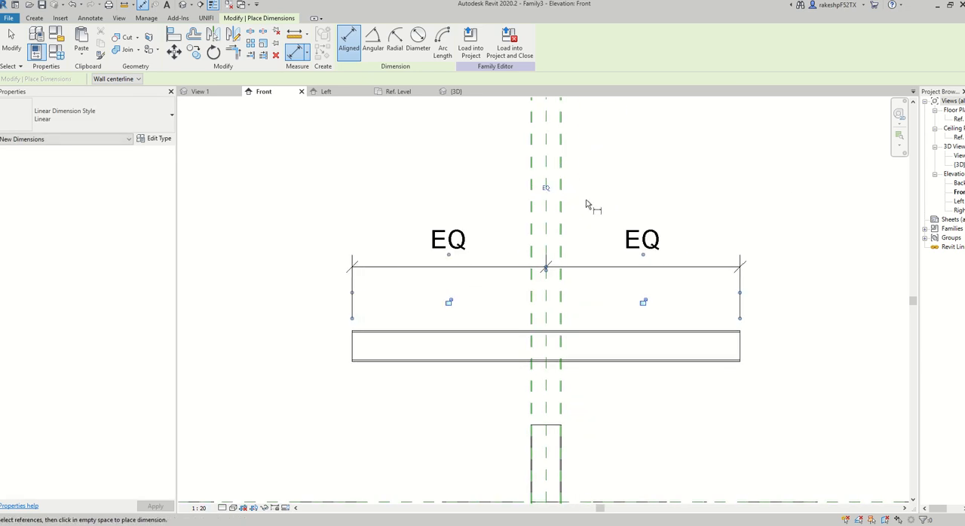
# Add an overall length dimension between the two ends of the horizontal beam.
pyautogui.click(358, 361)
pyautogui.click(739, 345)
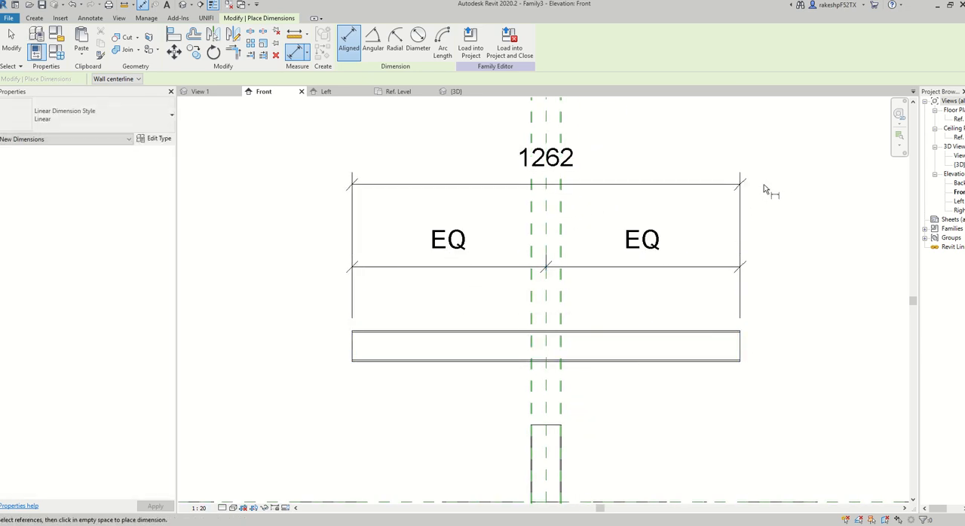
pyautogui.click(763, 188)
pyautogui.press('Escape')
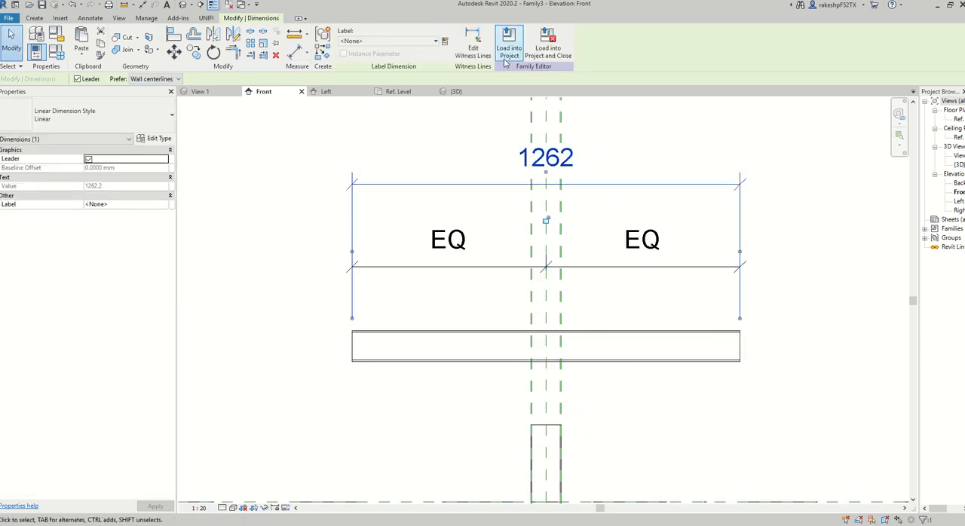
# Label the overall length dimension with a new instance family parameter named I Beam Length.
pyautogui.click(445, 40)
pyautogui.click(561, 260)
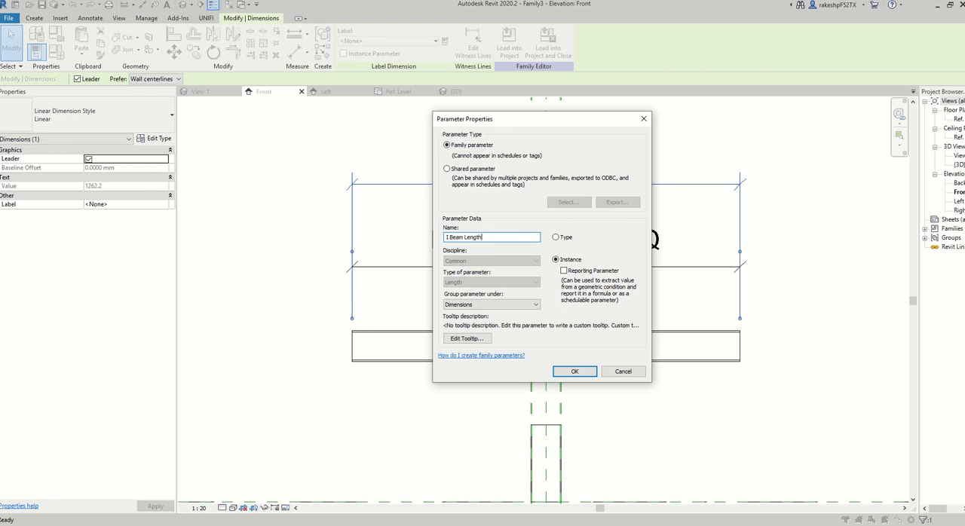
pyautogui.click(574, 371)
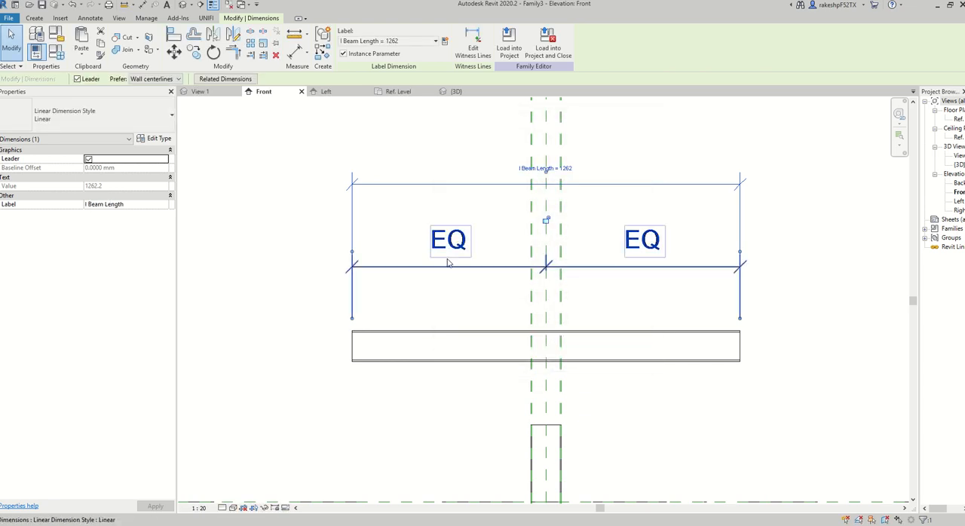
pyautogui.scroll(-3, 347, 274)
pyautogui.click(349, 276)
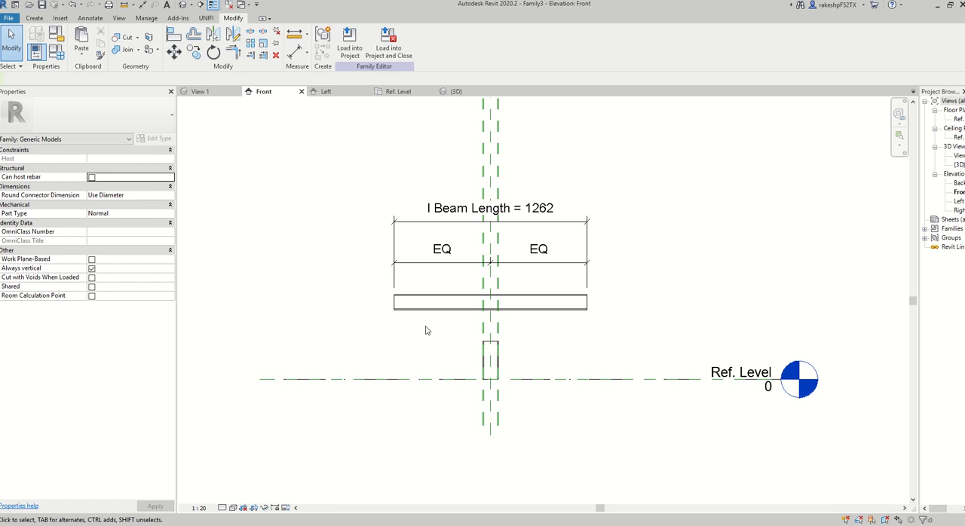
# Stretch the top of the vertical I-section up to the horizontal beam's underside, about 455 mm high.
pyautogui.scroll(2, 482, 343)
pyautogui.click(494, 345)
pyautogui.scroll(4, 494, 332)
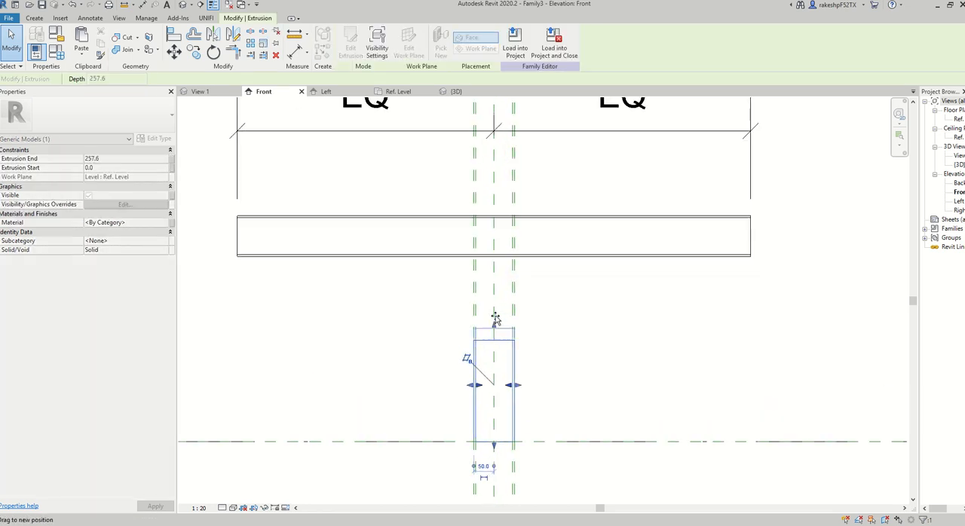
pyautogui.moveTo(495, 320); pyautogui.dragTo(495, 254)
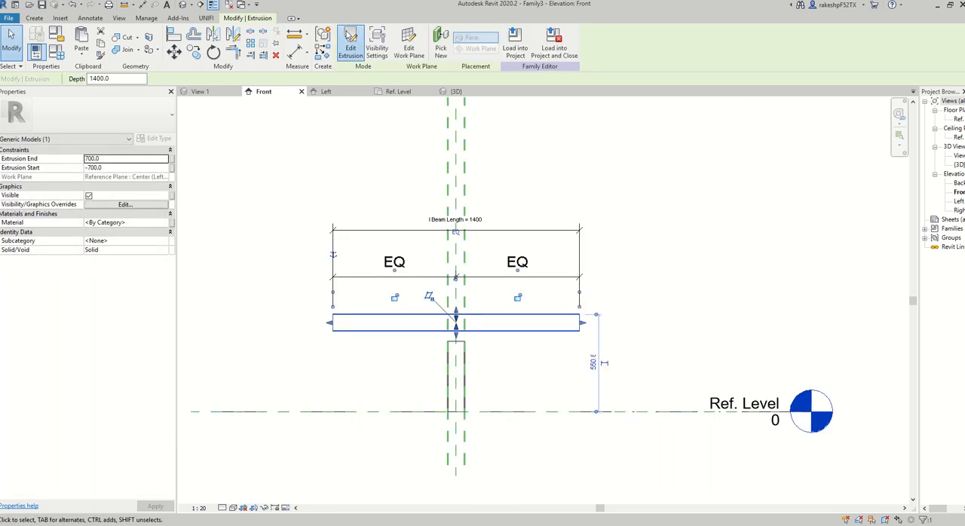
# In the Left elevation, edit the horizontal beam's sketch and dimension from the reference level to the profile's top edge.
pyautogui.click(352, 44)
pyautogui.click(489, 368)
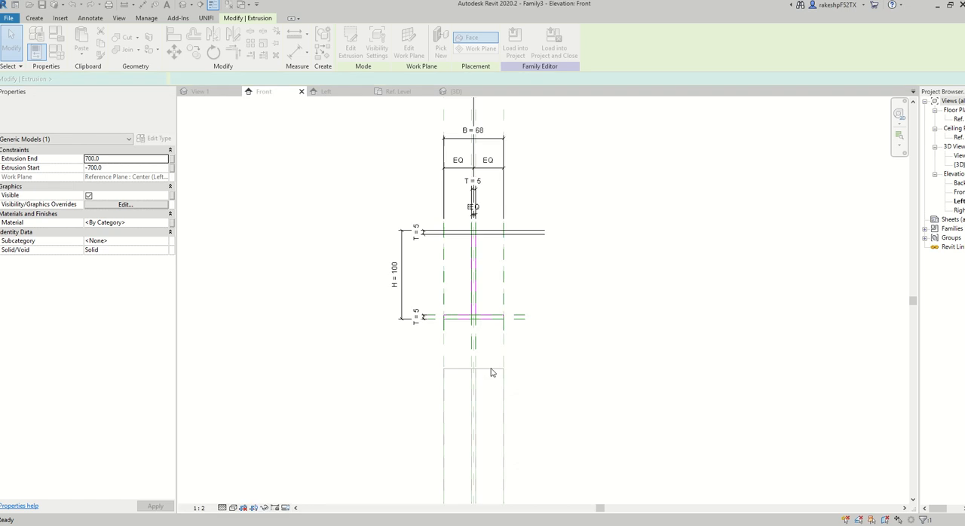
pyautogui.click(297, 51)
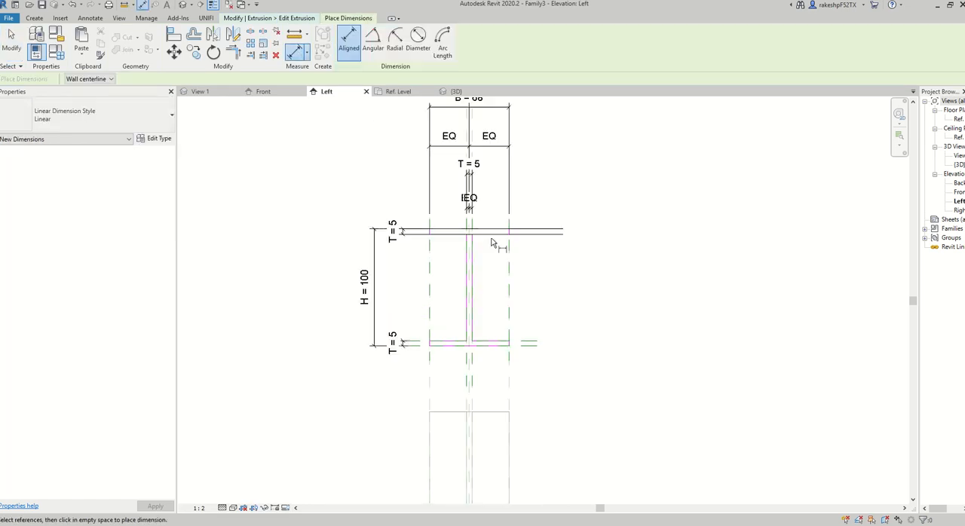
pyautogui.scroll(6, 534, 240)
pyautogui.scroll(-6, 540, 209)
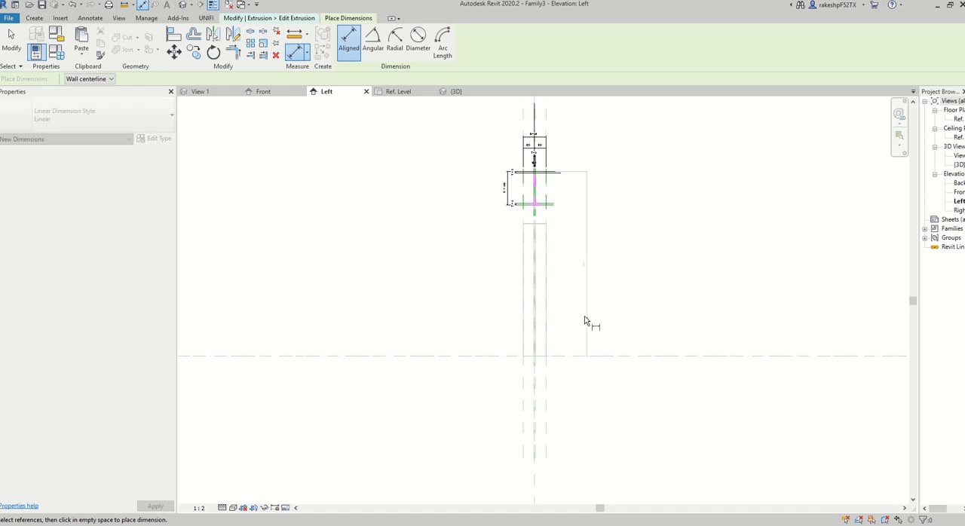
pyautogui.scroll(3, 576, 263)
pyautogui.press('Escape')
# Label the dimension above the reference level with the I Beam Height parameter and finish editing the beam's sketch.
pyautogui.click(570, 257)
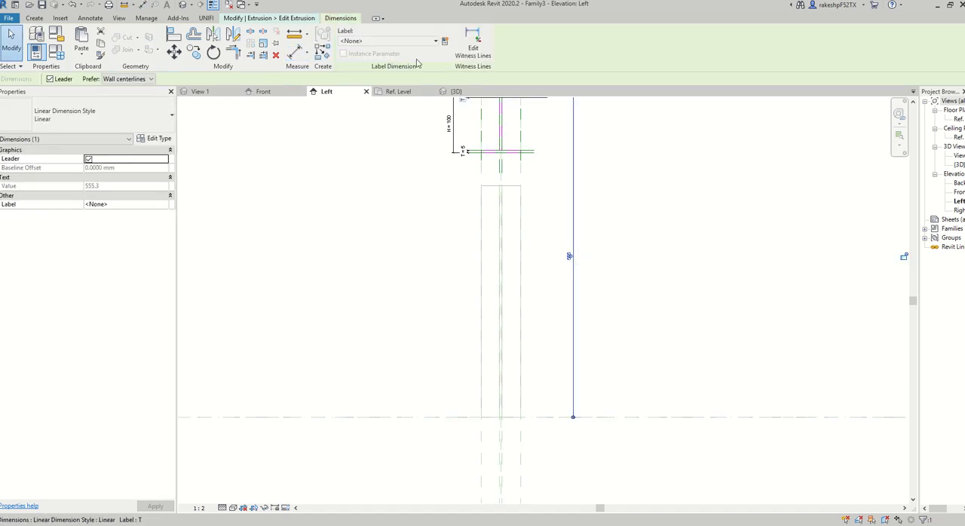
pyautogui.click(400, 41)
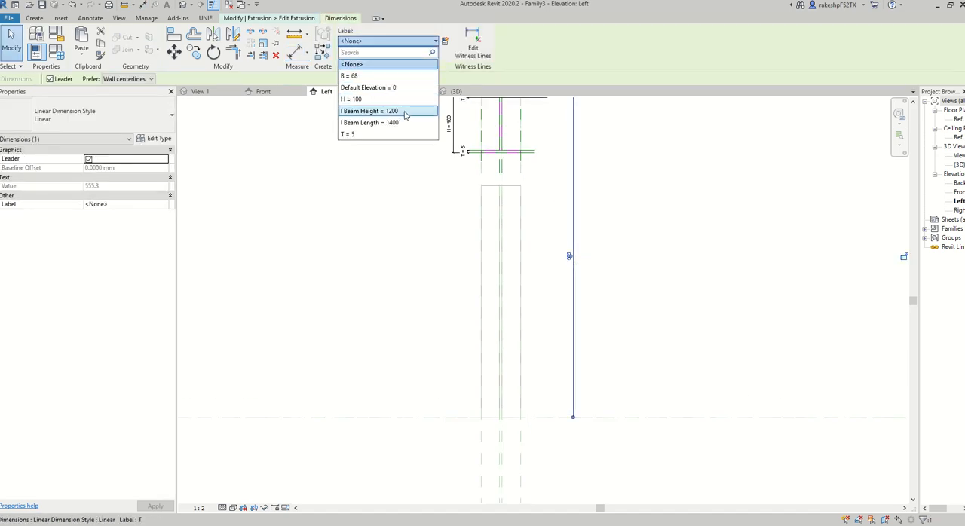
pyautogui.click(369, 111)
pyautogui.scroll(-3, 572, 281)
pyautogui.scroll(-2, 571, 281)
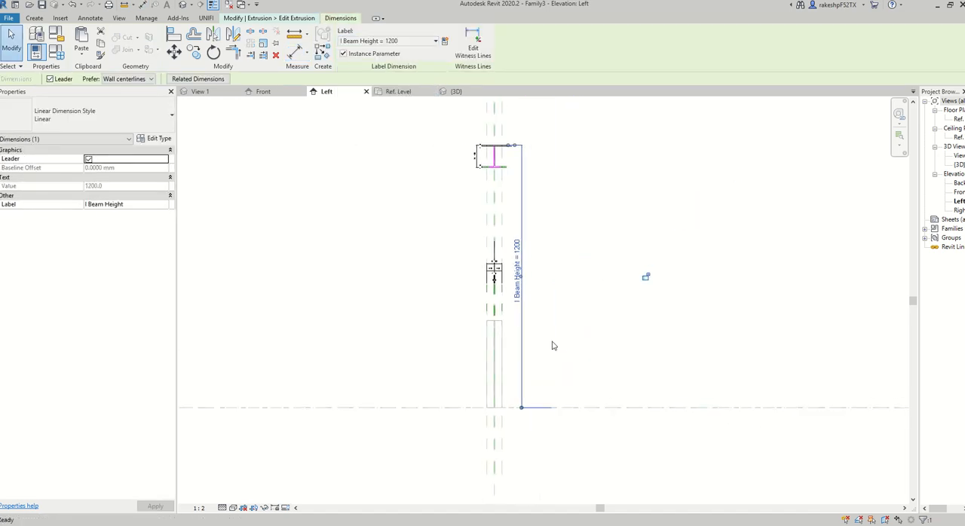
pyautogui.click(575, 320)
pyautogui.click(347, 53)
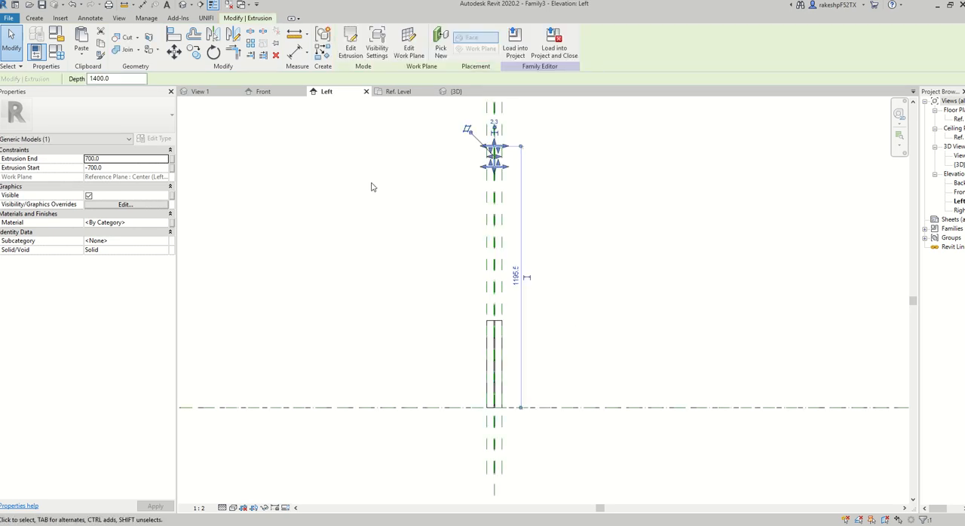
# In the Front elevation, stretch the top of the vertical I-section up to the underside of the horizontal beam.
pyautogui.click(263, 91)
pyautogui.scroll(-1, 453, 317)
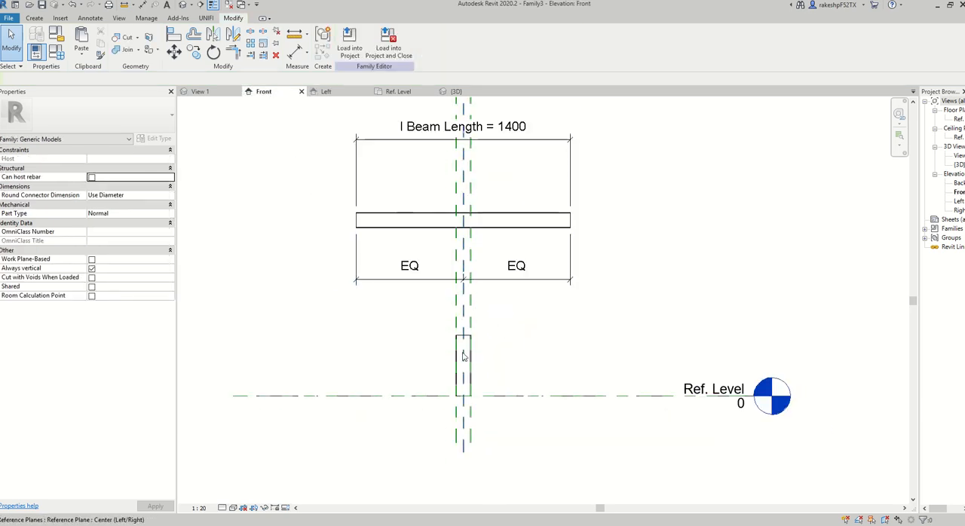
pyautogui.click(467, 354)
pyautogui.moveTo(465, 337); pyautogui.dragTo(464, 222)
pyautogui.click(616, 233)
pyautogui.scroll(-3, 655, 299)
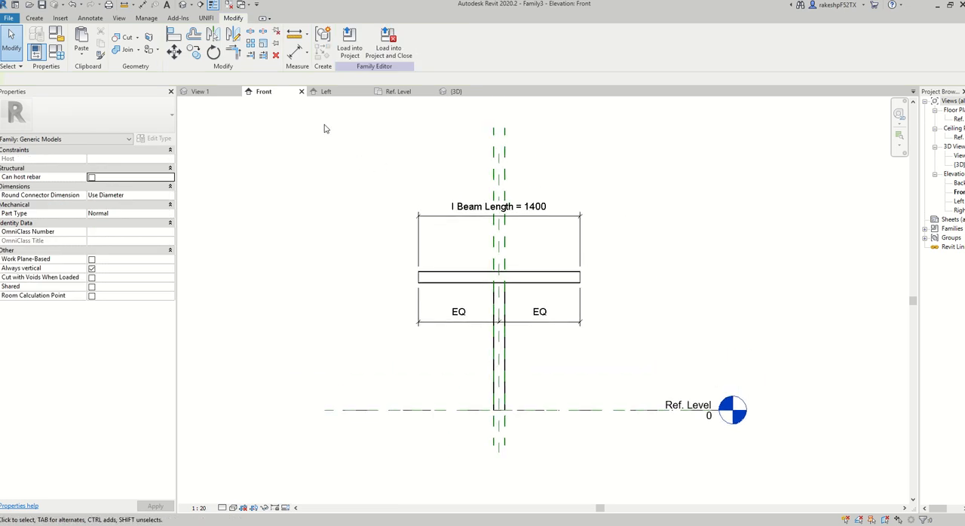
# Set the I Beam Height parameter to 2000 in the family types and apply it.
pyautogui.click(62, 57)
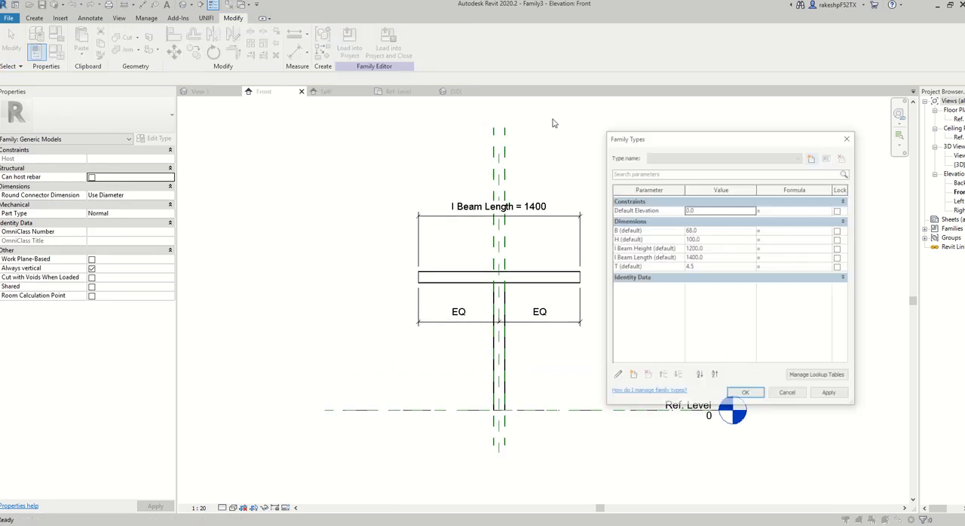
pyautogui.click(729, 248)
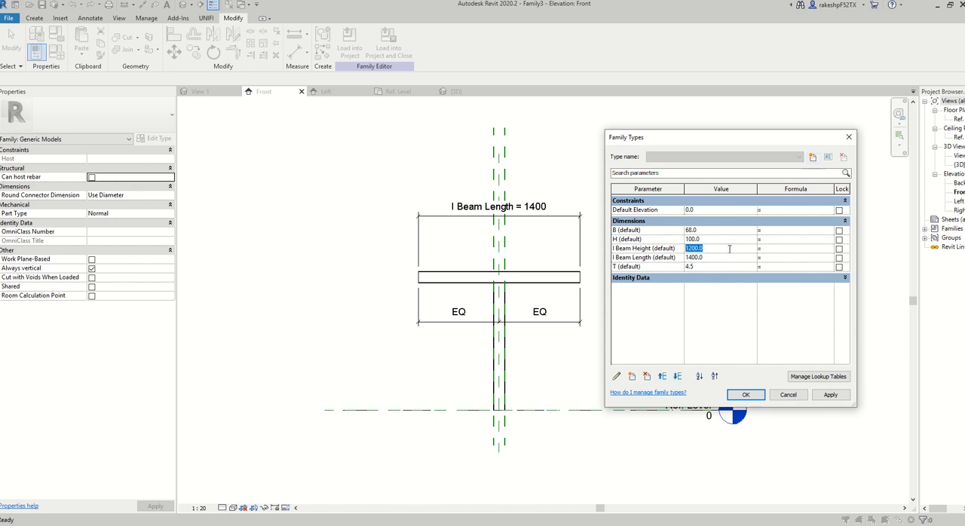
pyautogui.click(831, 395)
pyautogui.click(748, 395)
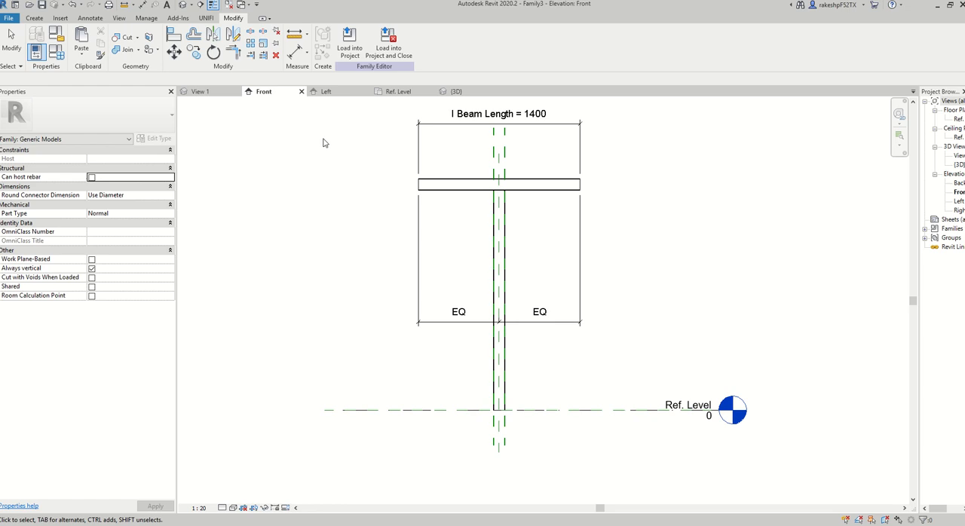
# Open the 3D view and turn off the display of all annotation categories in it.
pyautogui.click(182, 5)
pyautogui.scroll(-4, 573, 339)
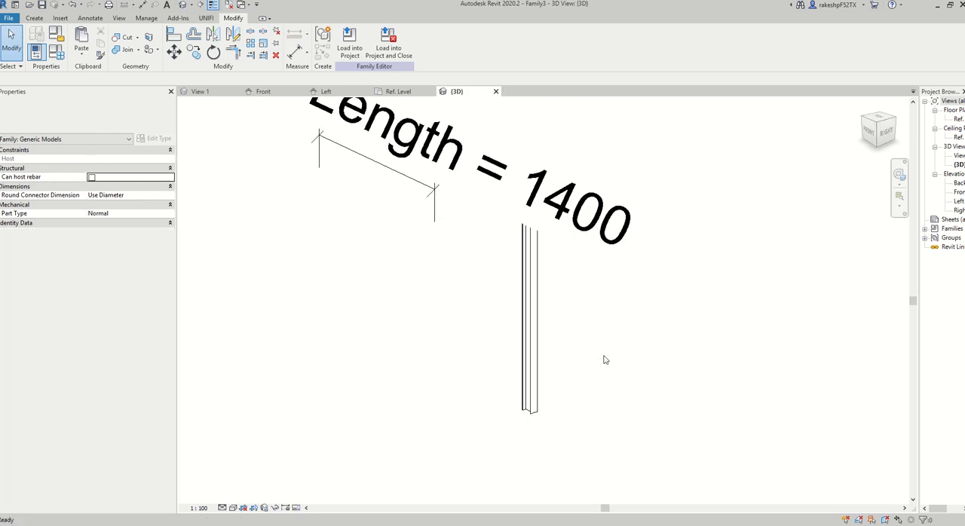
pyautogui.click(222, 508)
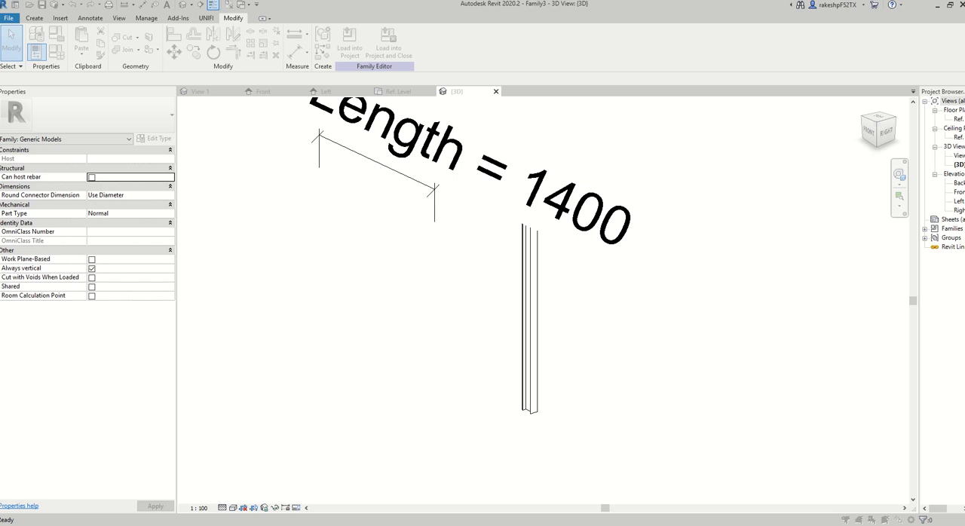
pyautogui.click(404, 183)
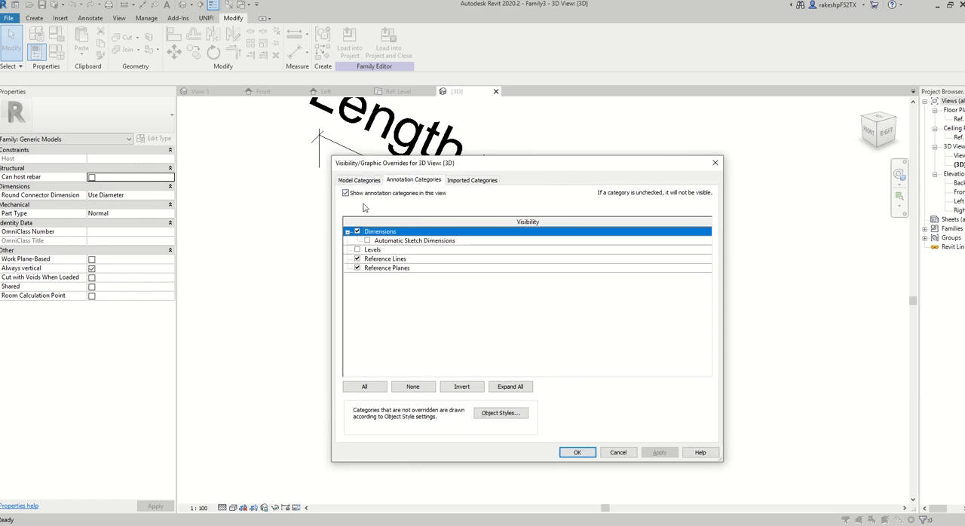
pyautogui.click(346, 193)
pyautogui.click(578, 453)
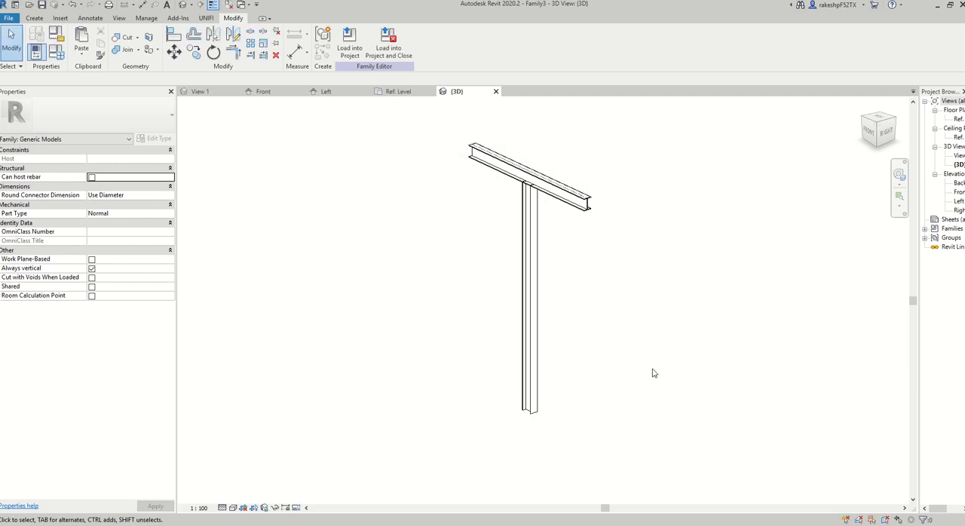
# Set the 3D view's visual style to Shaded and show the beam and post from a lower angle.
pyautogui.keyDown('shift'); pyautogui.moveTo(630, 367); pyautogui.dragTo(623, 313, button='middle'); pyautogui.keyUp('shift')
pyautogui.click(233, 508)
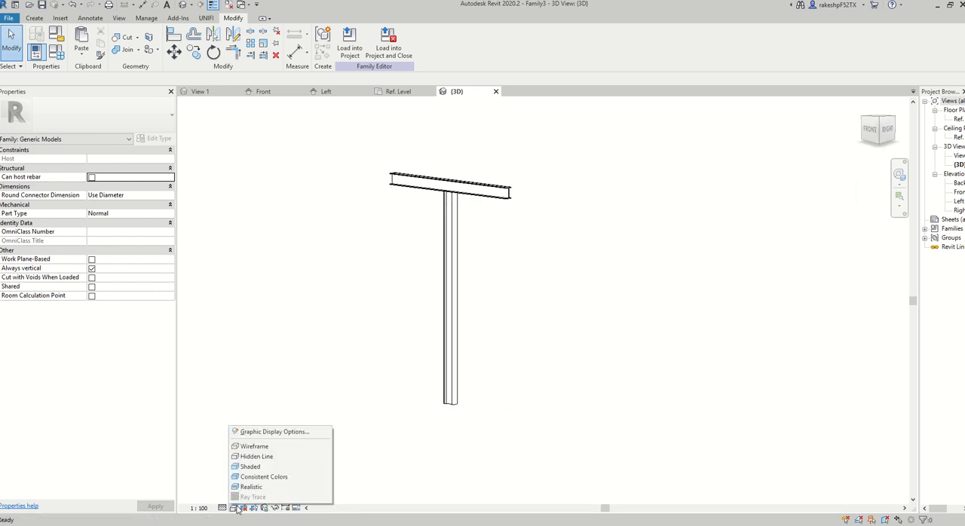
pyautogui.click(250, 467)
pyautogui.scroll(1, 571, 363)
pyautogui.moveTo(571, 362); pyautogui.dragTo(577, 386, button='middle')
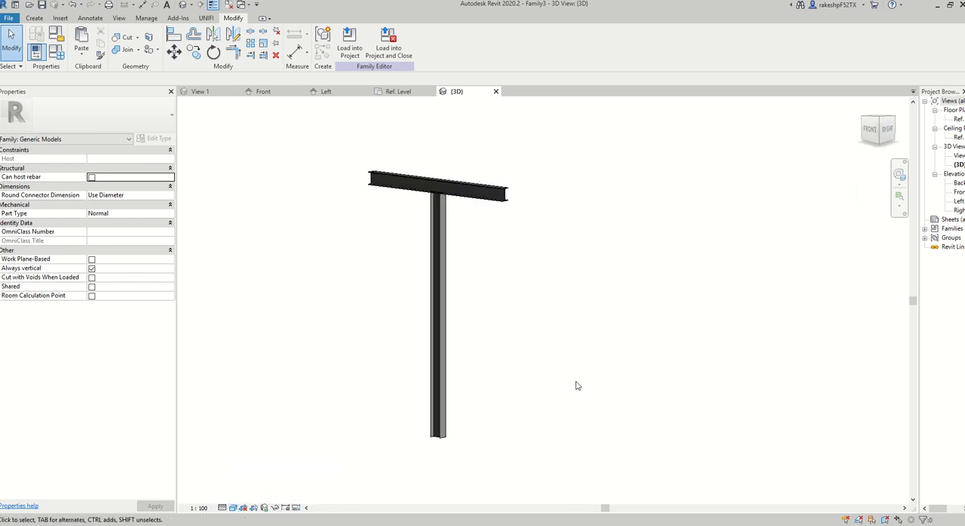
# Test the I Beam Height parameter by applying 1000 and returning it to 2000.
pyautogui.click(63, 56)
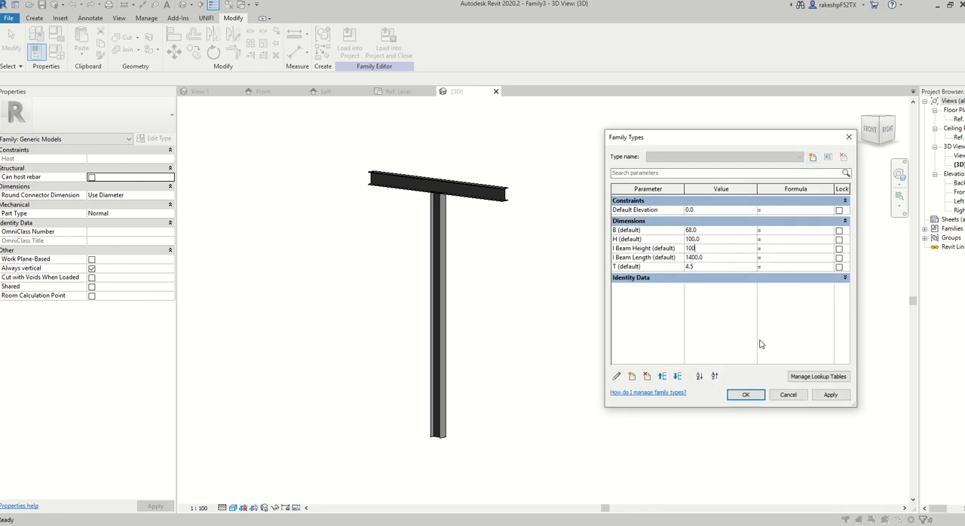
pyautogui.click(828, 395)
pyautogui.click(725, 248)
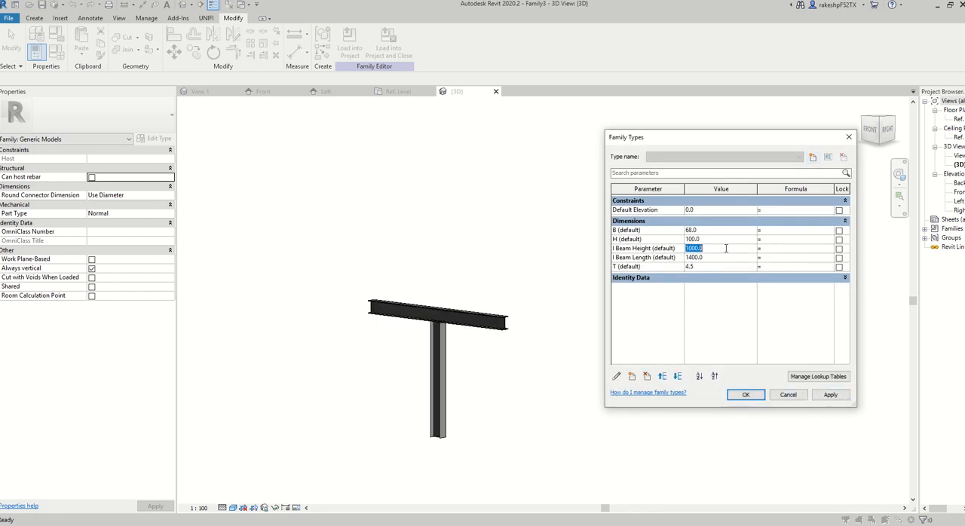
pyautogui.click(830, 395)
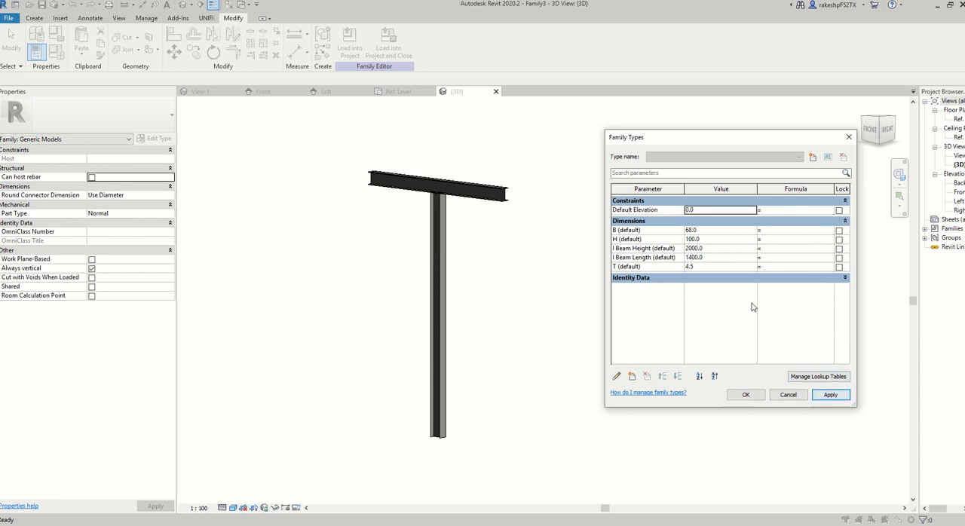
# Test the I Beam Length parameter by applying 3000, and settle on a length of 2000.
pyautogui.click(729, 257)
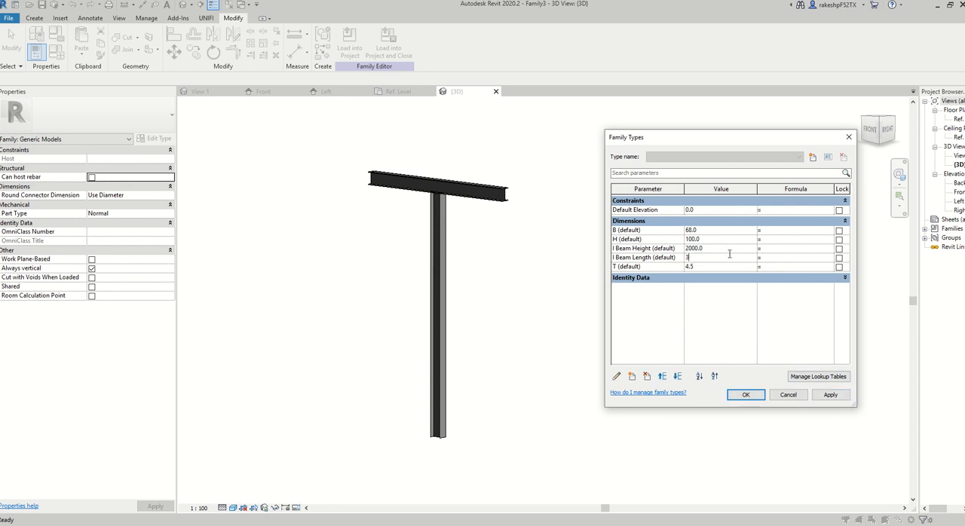
pyautogui.click(827, 395)
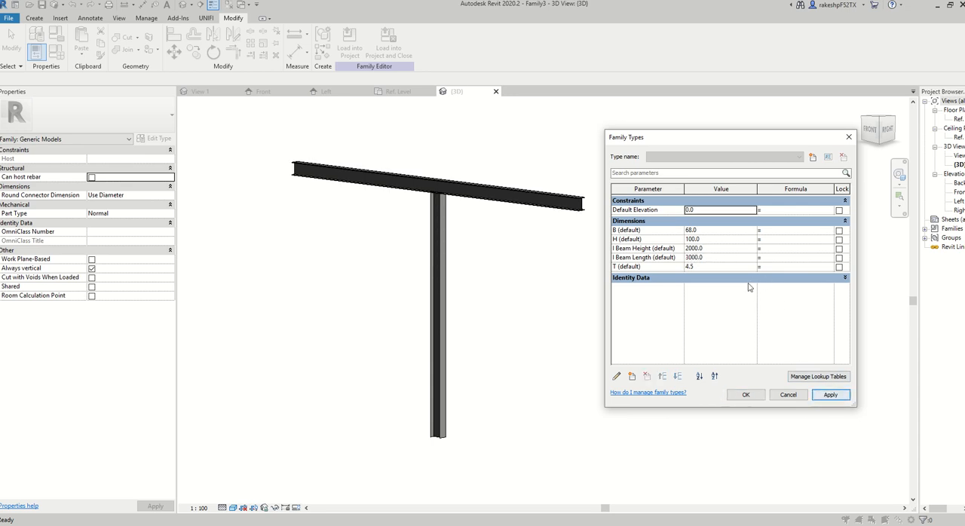
pyautogui.click(717, 258)
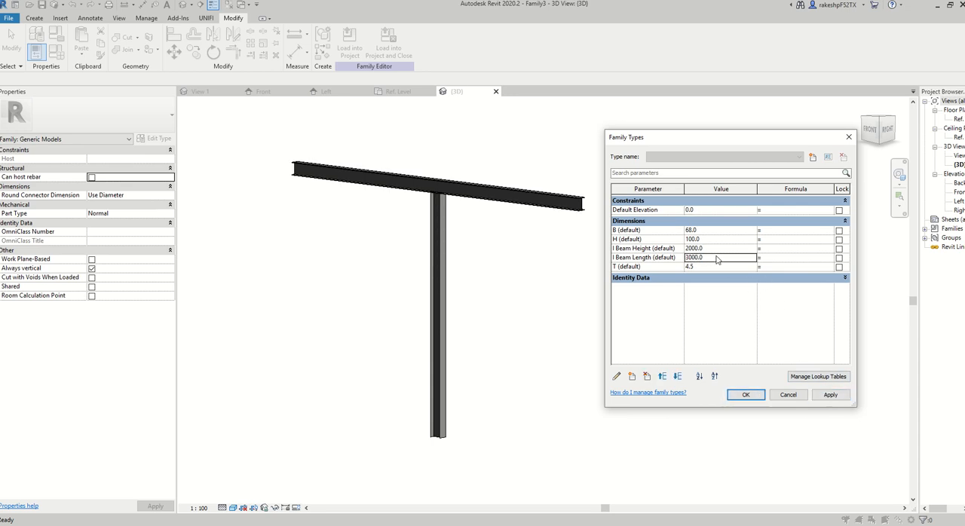
pyautogui.click(826, 395)
pyautogui.click(743, 394)
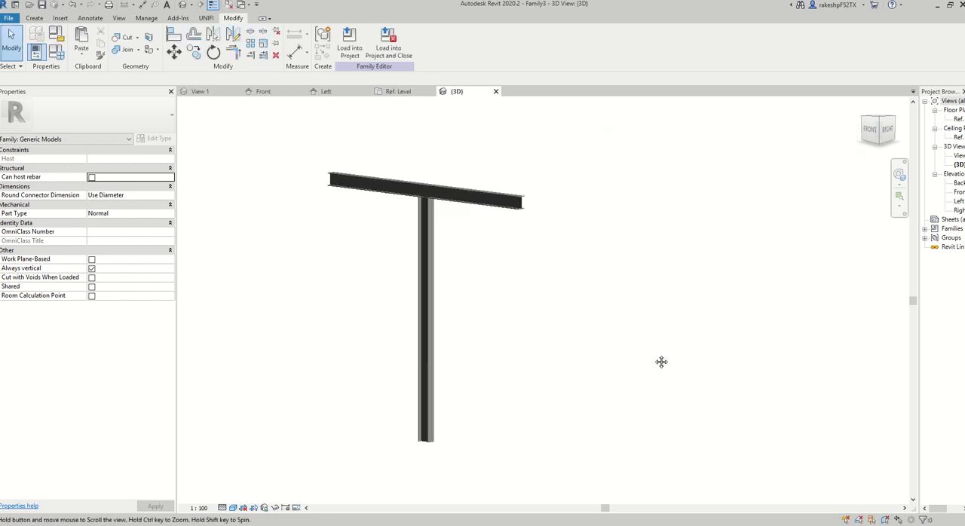